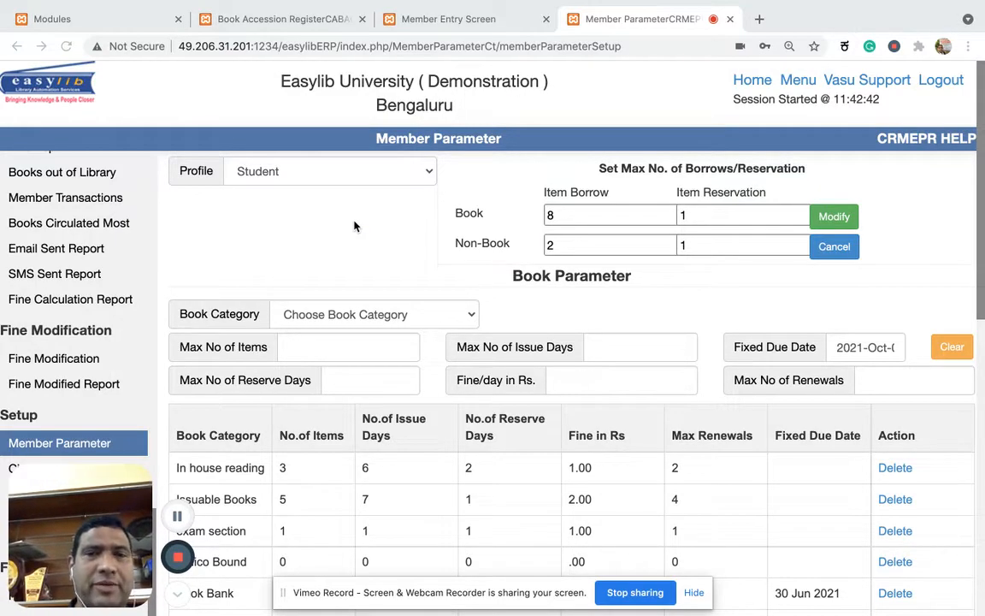
# Return to the list of modules, search it for "CIRCUL" and open the Circulation module.
pyautogui.scroll(-3, 356, 224)
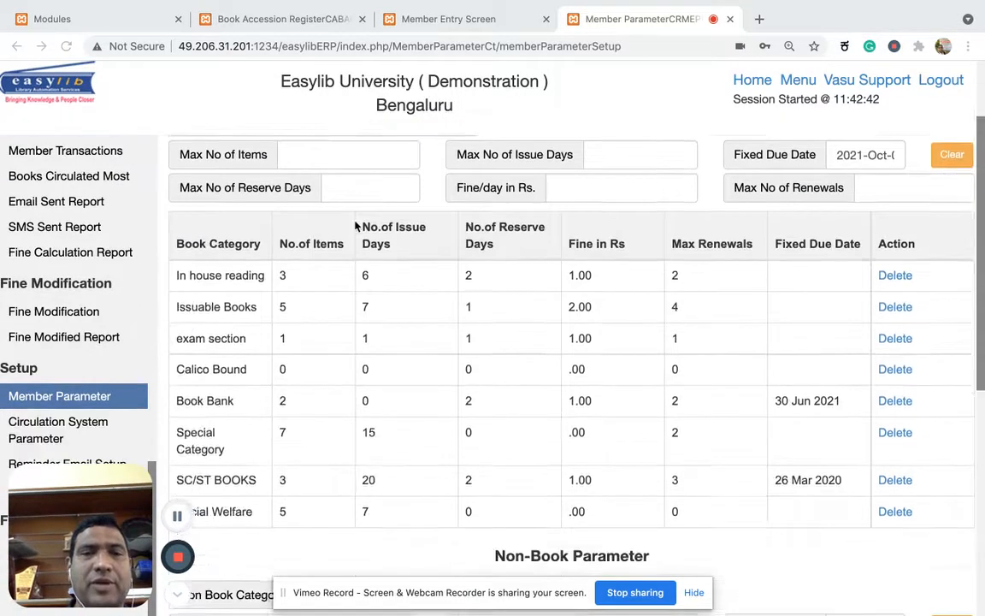
pyautogui.scroll(3, 355, 224)
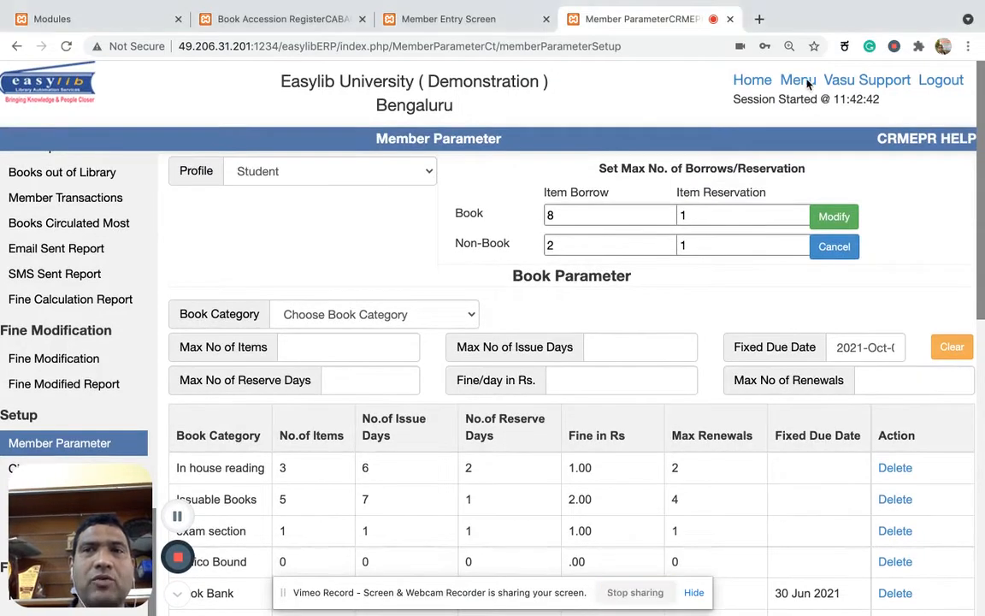
pyautogui.click(783, 81)
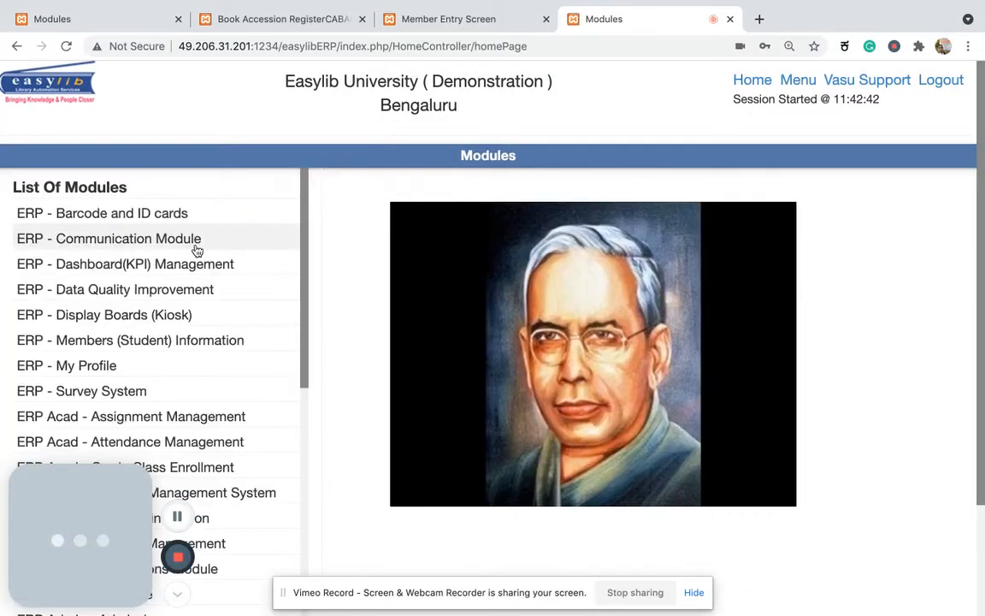
pyautogui.hotkey('ctrl', 'f')
pyautogui.write('CIRCUL')
pyautogui.click(107, 424)
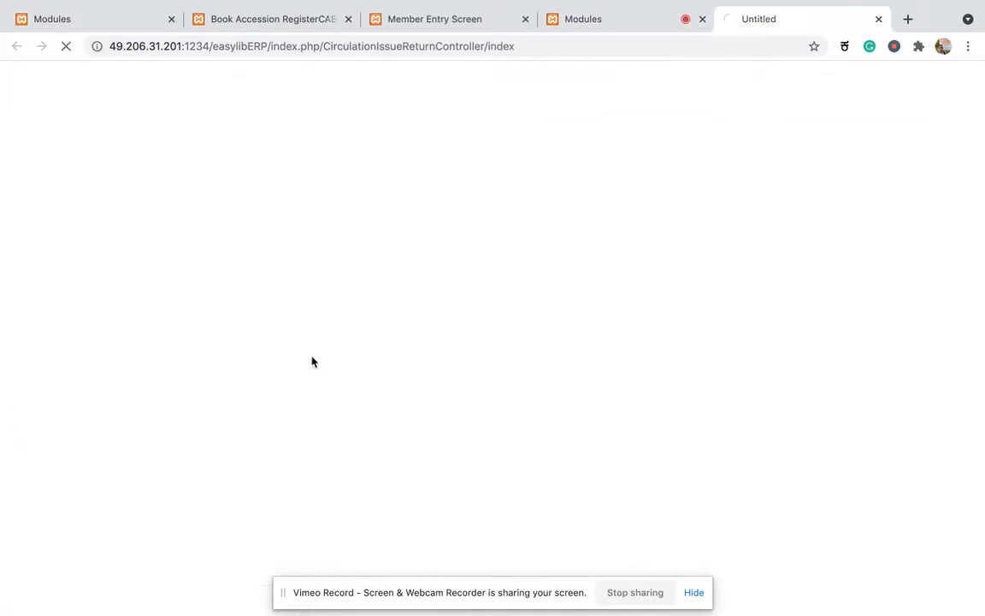
# Open the Member Parameter setup page of the Circulation module.
pyautogui.scroll(-10, 74, 401)
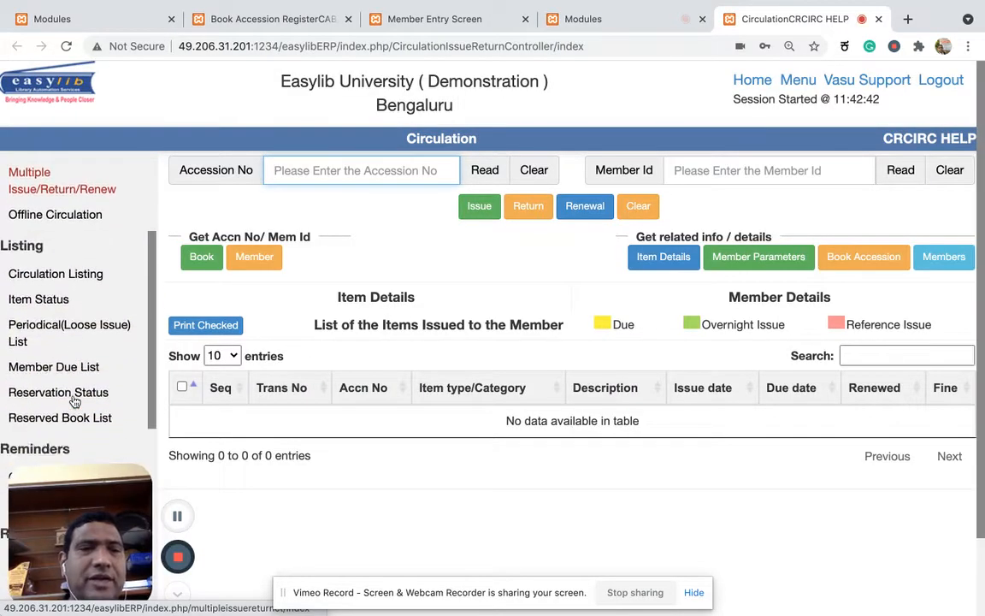
pyautogui.moveTo(52, 475); pyautogui.dragTo(259, 460)
pyautogui.scroll(-5, 116, 528)
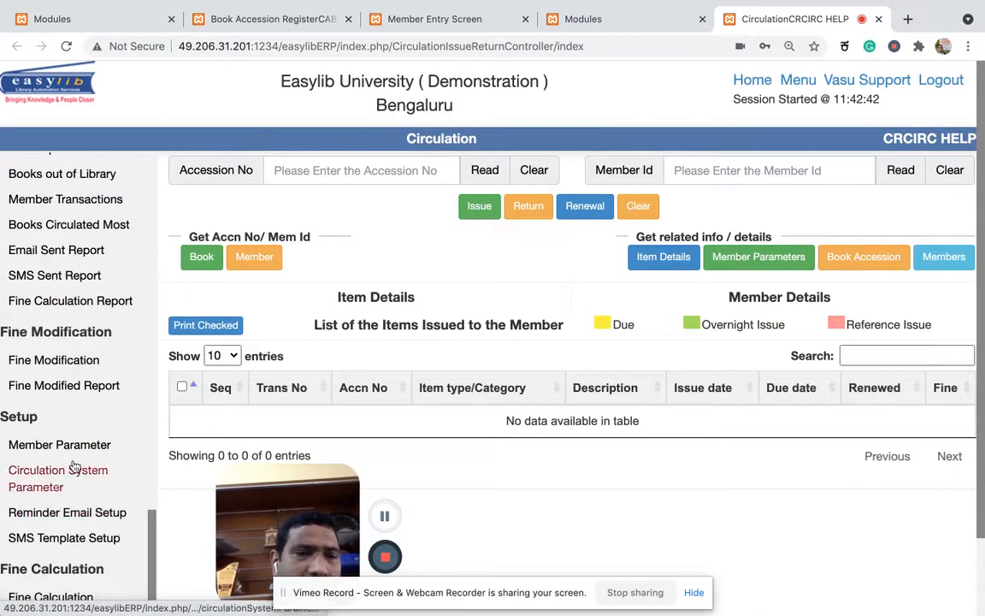
pyautogui.click(72, 446)
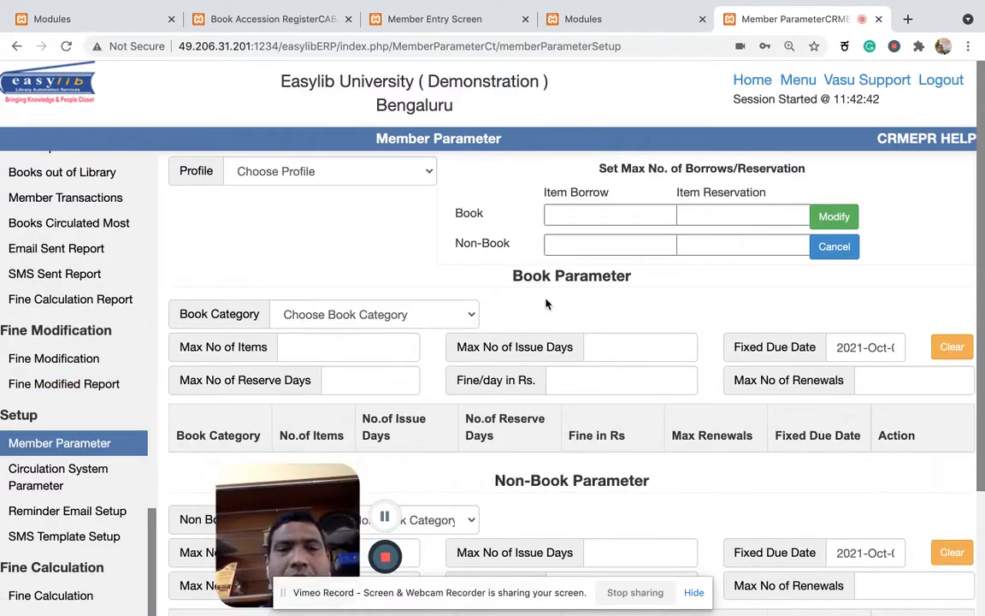
# Load the member parameters of the Student profile.
pyautogui.scroll(-2, 643, 370)
pyautogui.scroll(2, 442, 165)
pyautogui.click(423, 176)
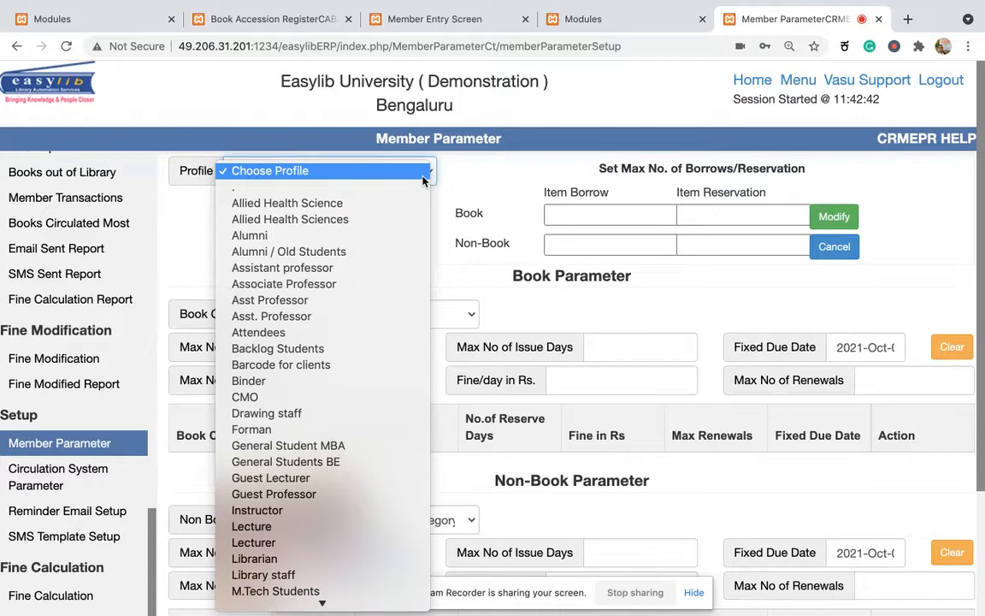
pyautogui.scroll(-5, 362, 421)
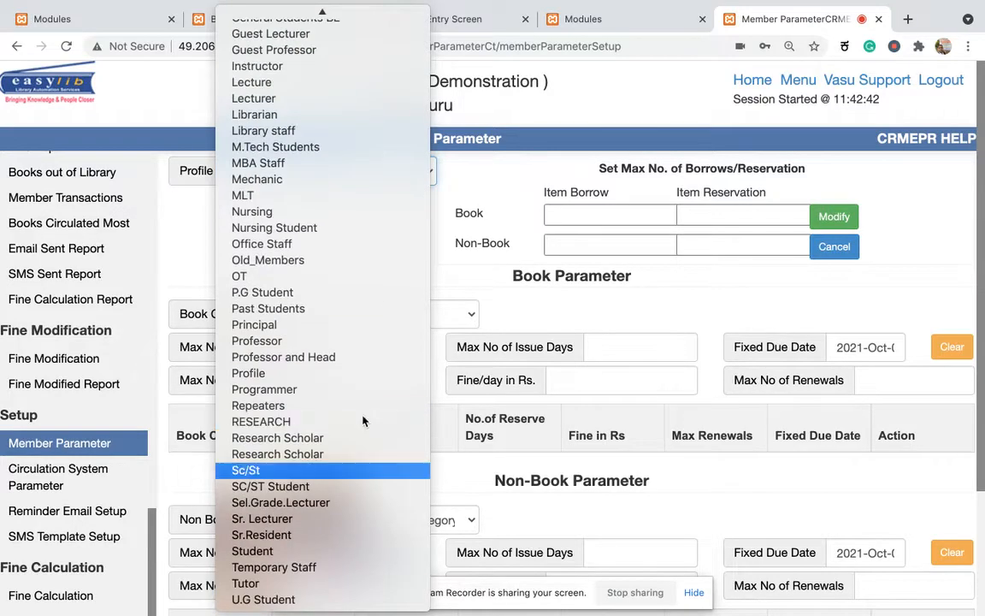
pyautogui.click(323, 551)
pyautogui.click(383, 284)
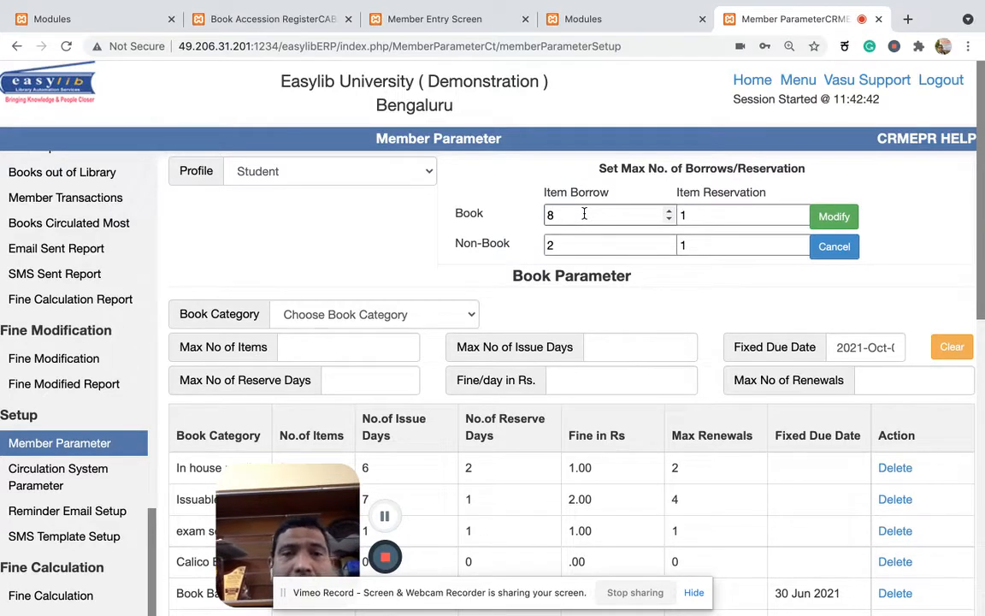
pyautogui.moveTo(288, 495); pyautogui.dragTo(81, 494)
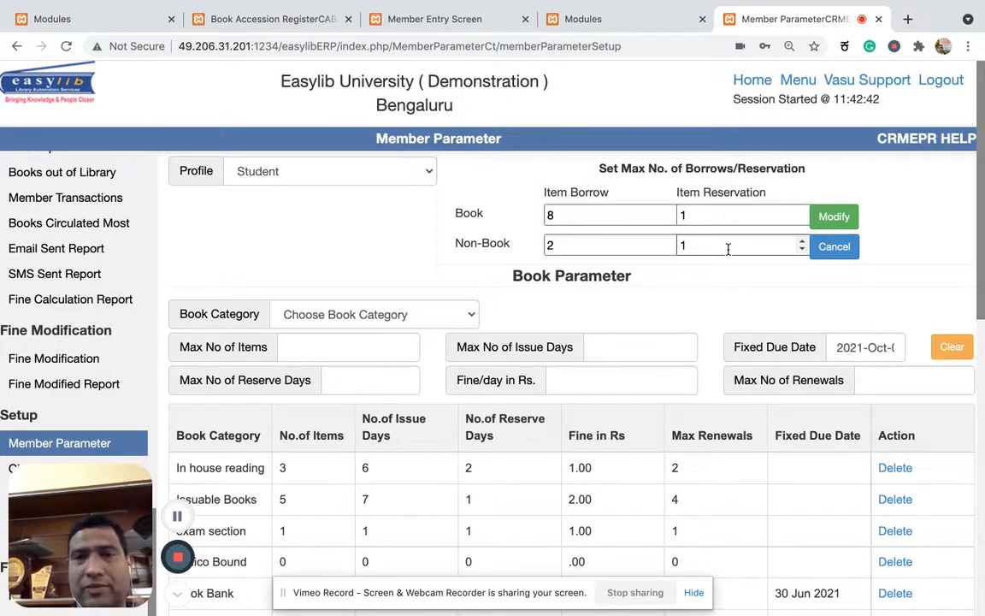
# Set the Student profile's book limits to 12 borrows and 2 reservations, and save them.
pyautogui.click(586, 219)
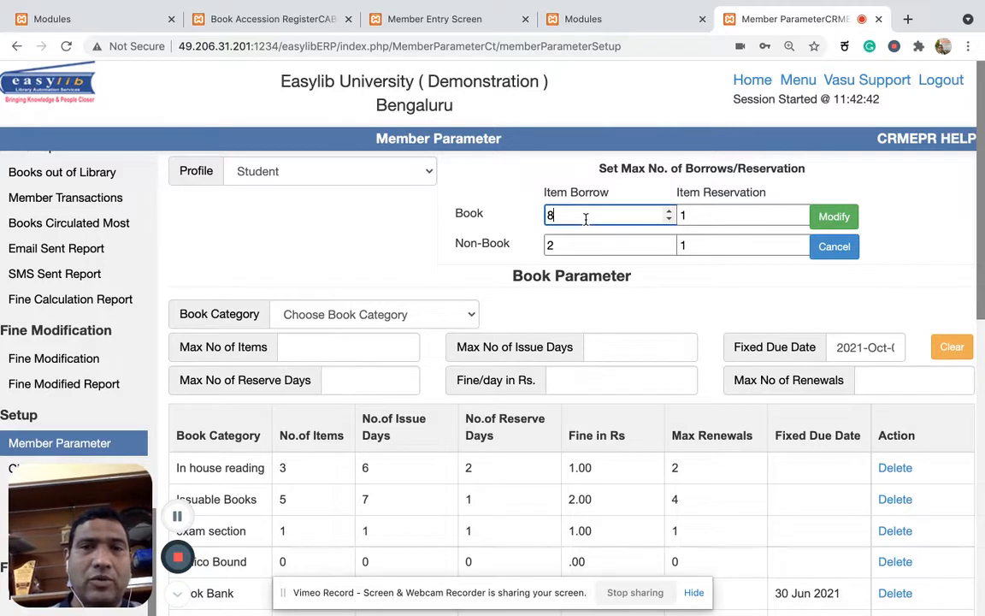
pyautogui.press('BackSpace')
pyautogui.write('12')
pyautogui.press('Tab')
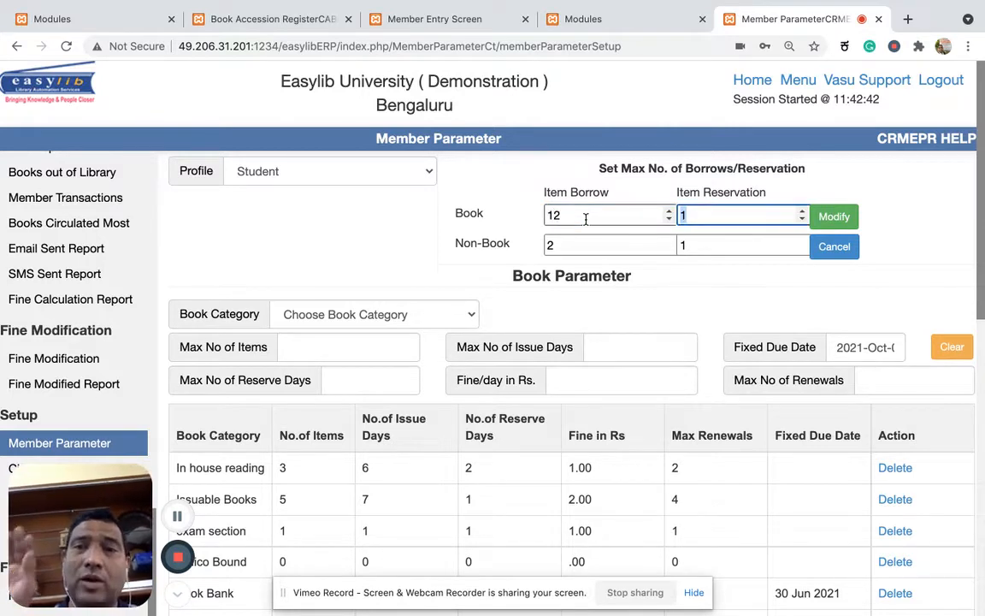
pyautogui.write('2')
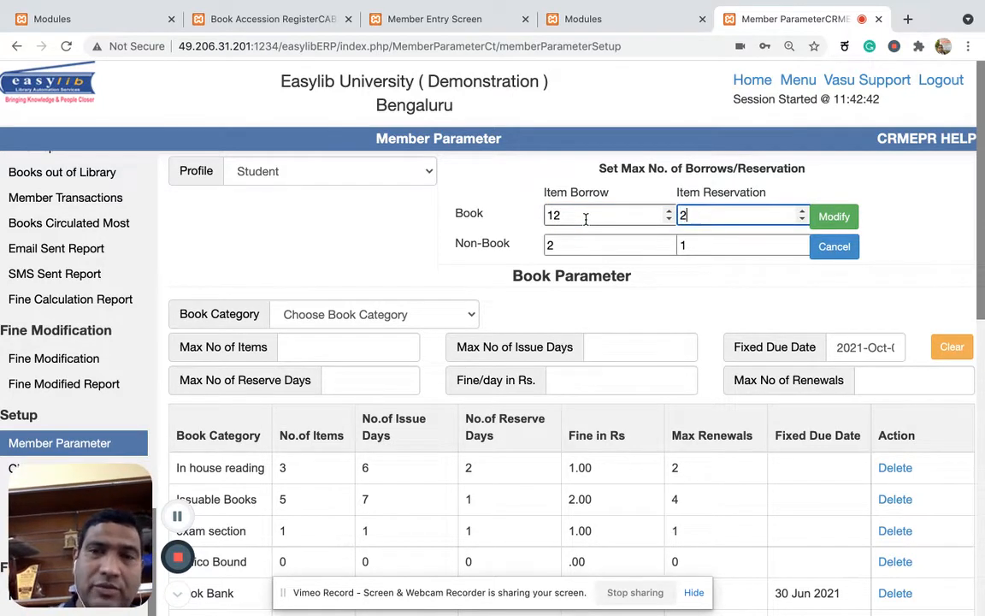
pyautogui.click(835, 217)
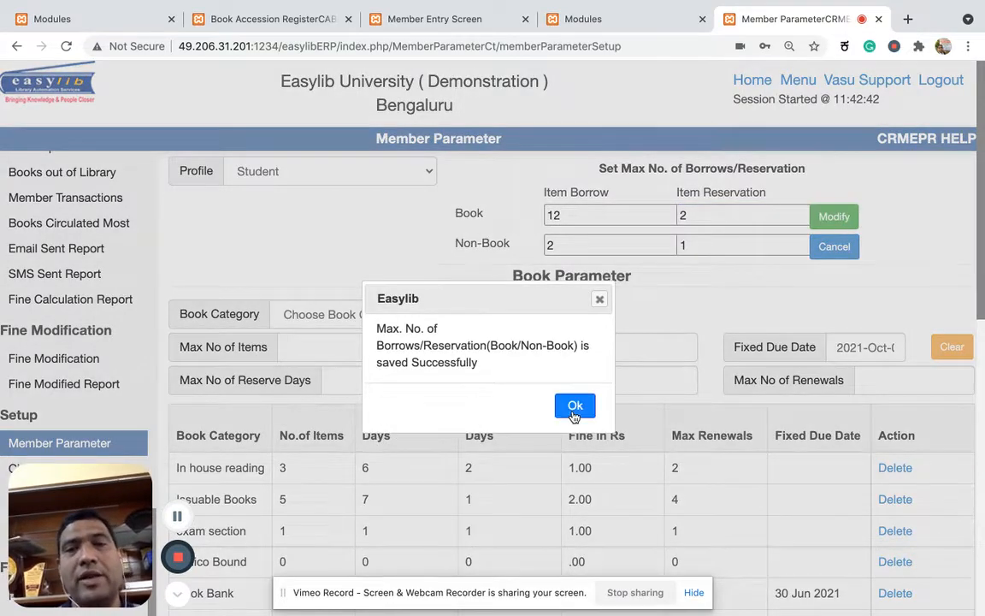
pyautogui.click(571, 405)
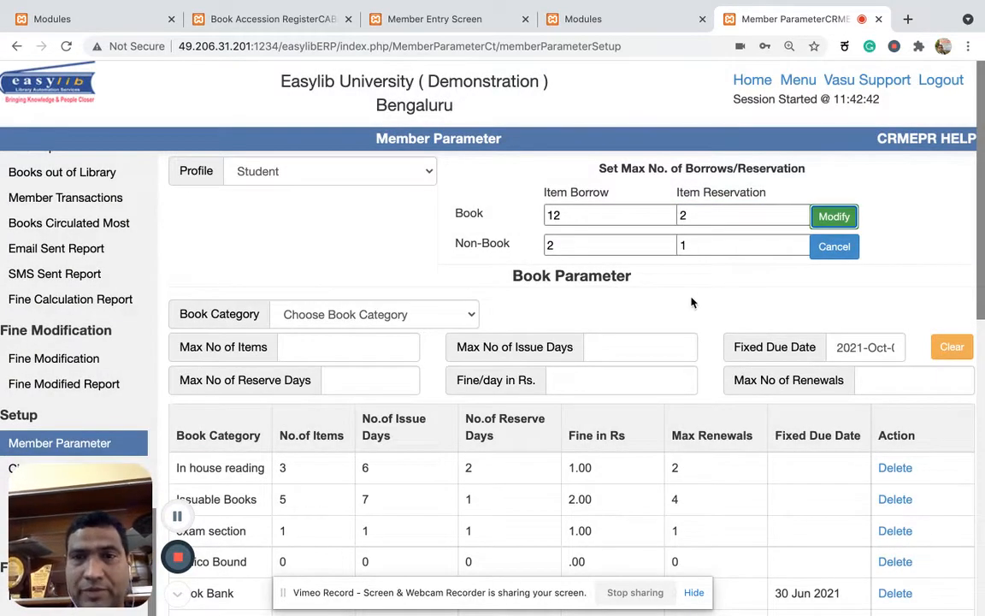
# Load the Issuable Books category into the book parameters for editing.
pyautogui.scroll(-2, 690, 296)
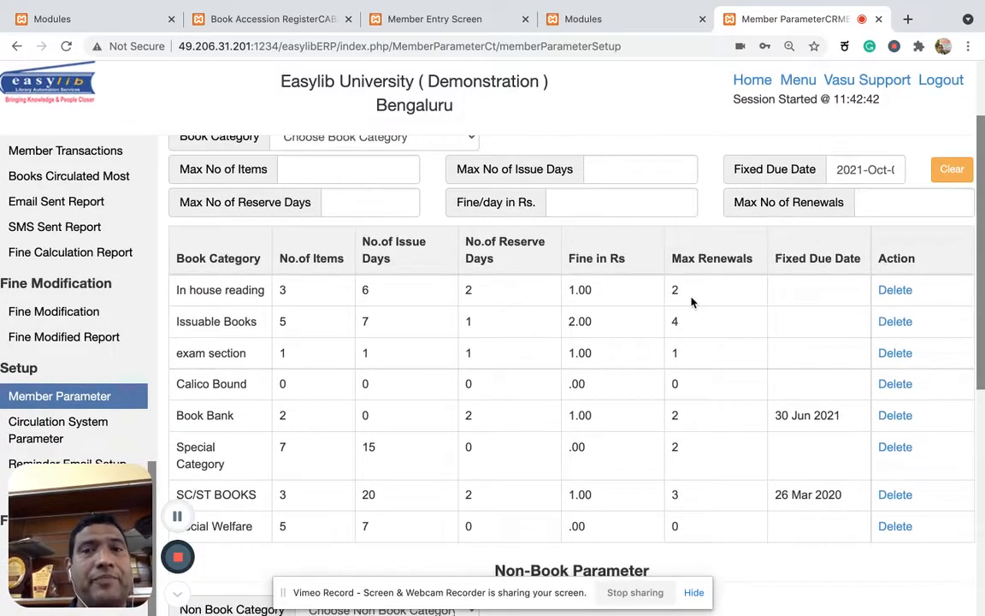
pyautogui.scroll(2, 393, 347)
pyautogui.scroll(-3, 392, 346)
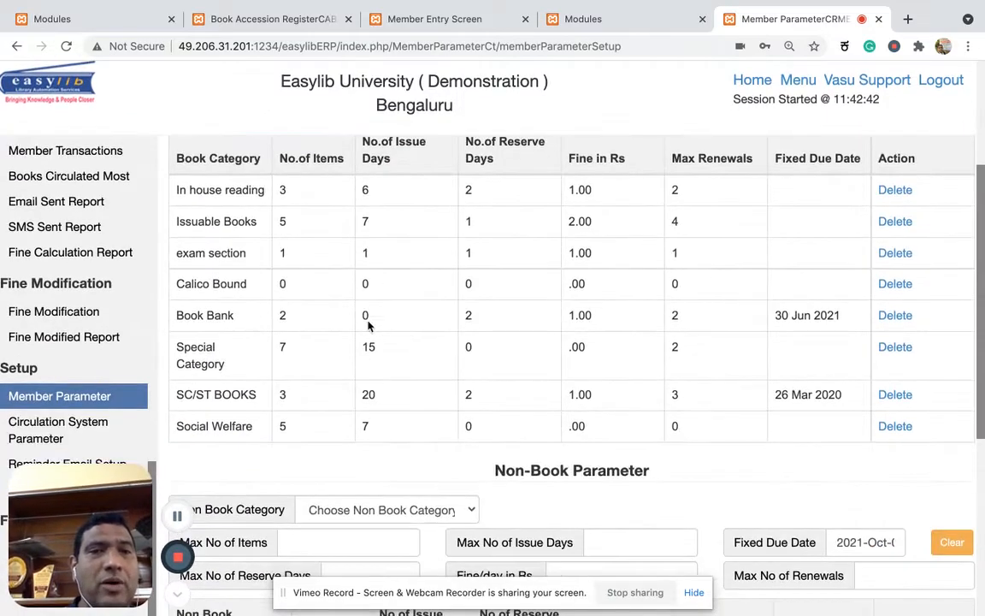
pyautogui.scroll(1, 270, 244)
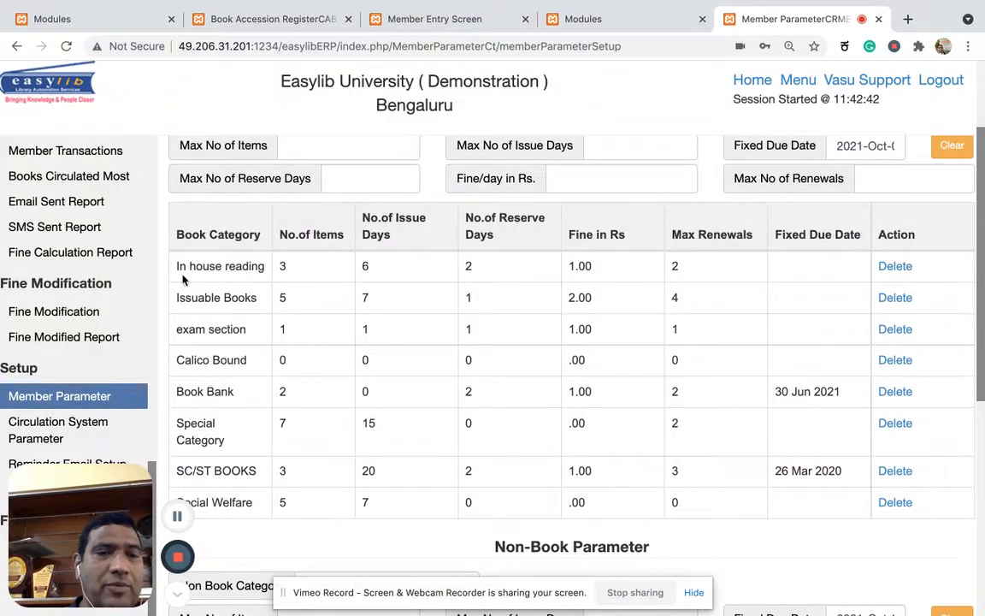
pyautogui.scroll(3, 308, 450)
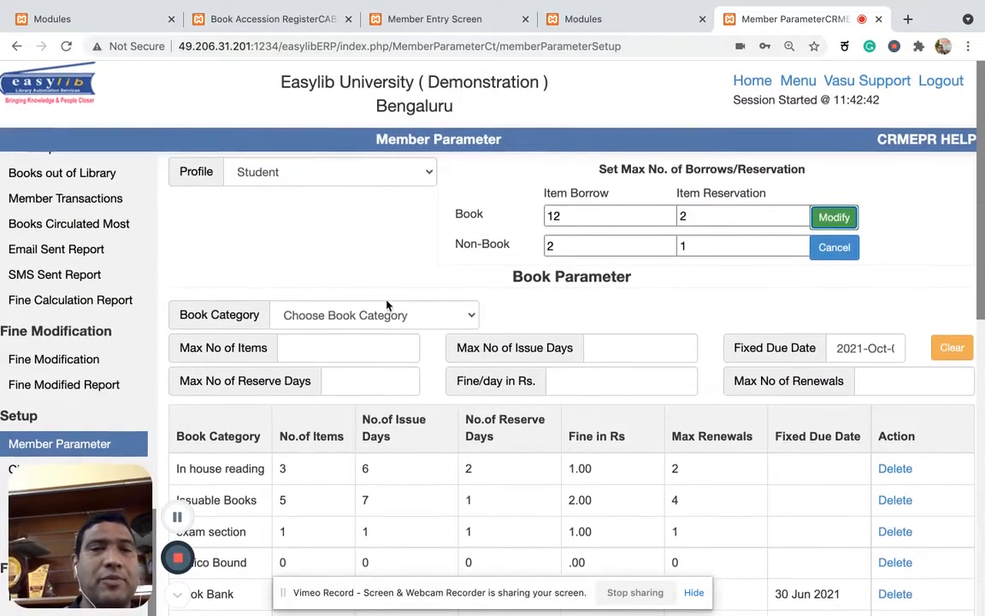
pyautogui.click(386, 319)
pyautogui.click(387, 319)
pyautogui.press('i')
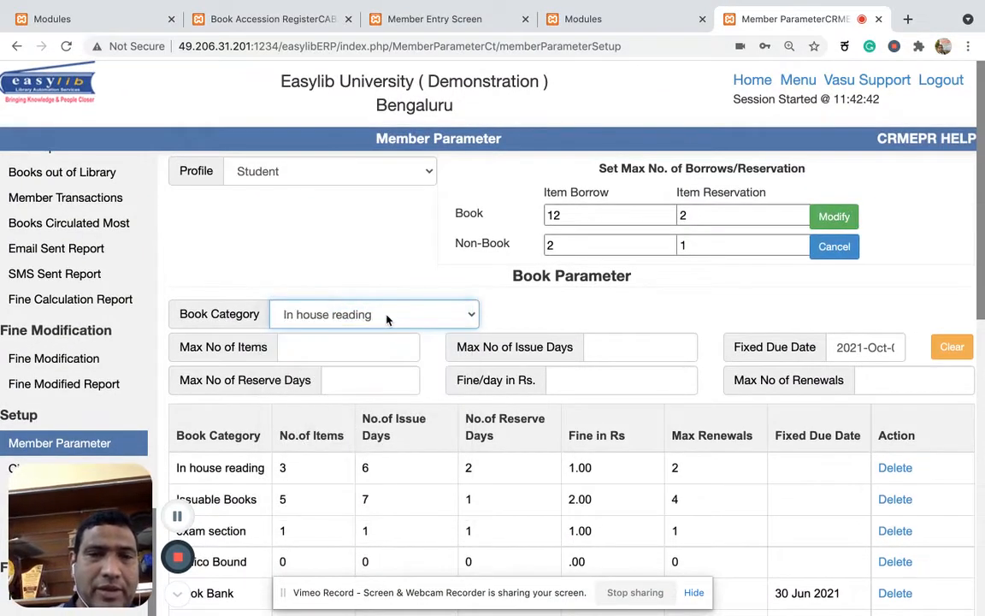
pyautogui.press('i')
pyautogui.click(376, 265)
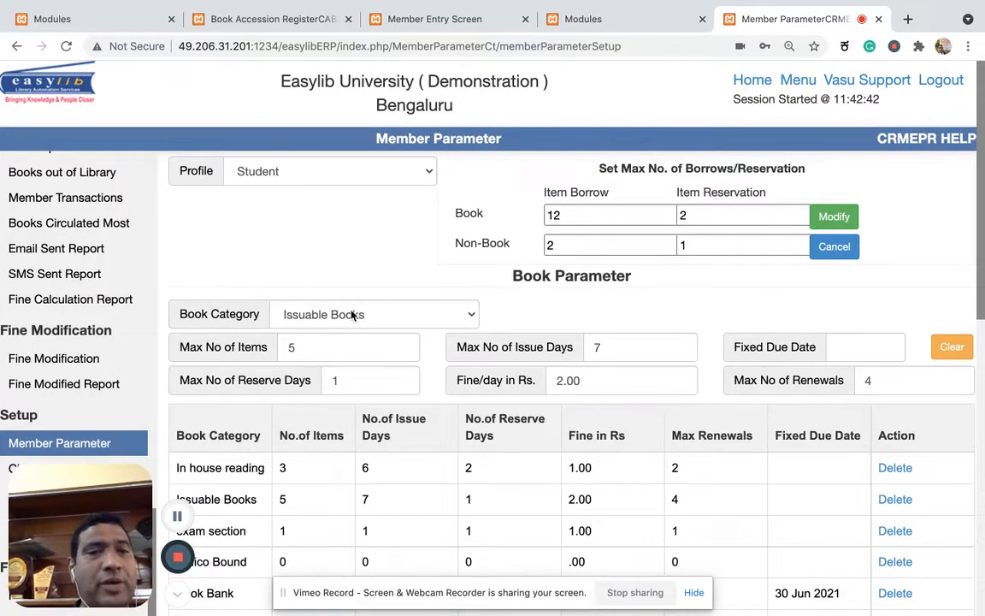
# Set the Issuable Books limits to 6 items, 10 issue days and a fine of Rs. 5 per day.
pyautogui.click(308, 350)
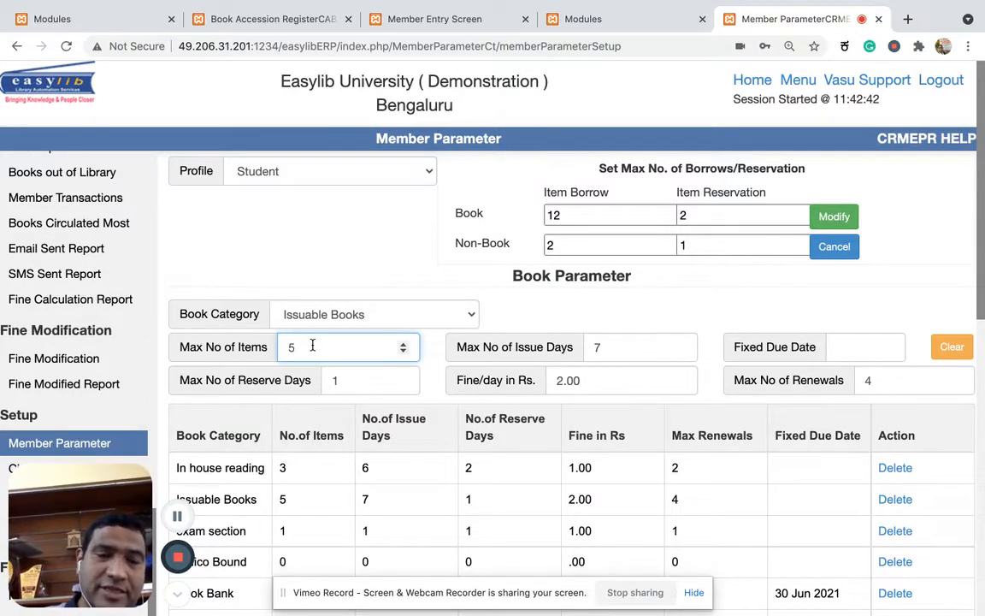
pyautogui.write('6')
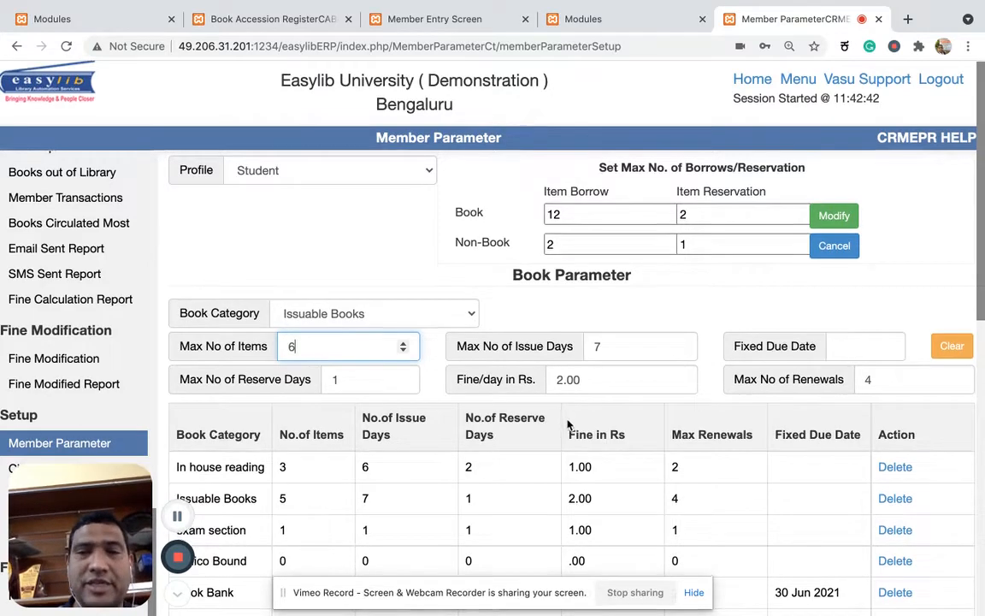
pyautogui.scroll(-3, 568, 426)
pyautogui.scroll(1, 569, 425)
pyautogui.click(614, 230)
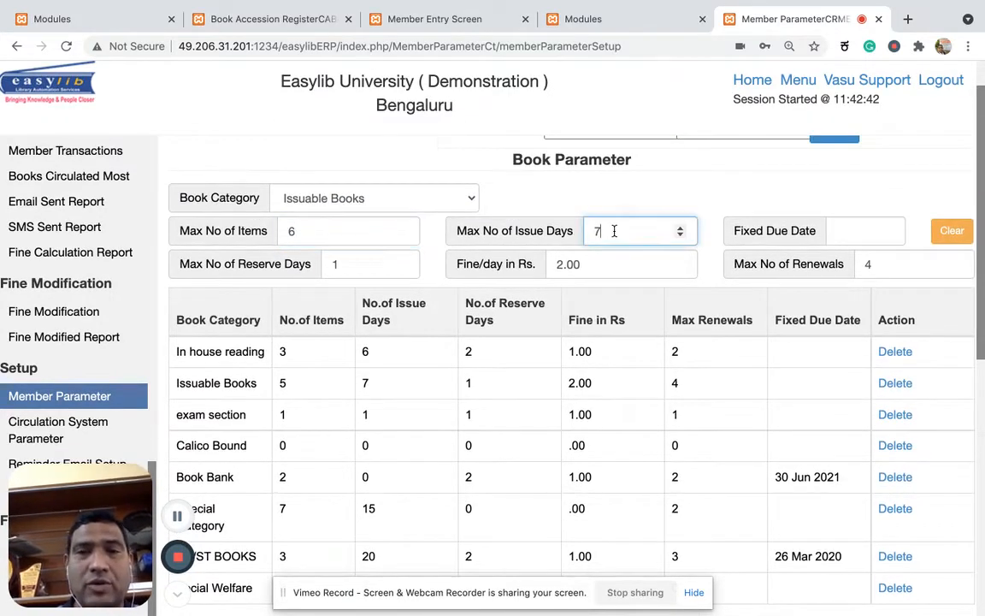
pyautogui.write('10')
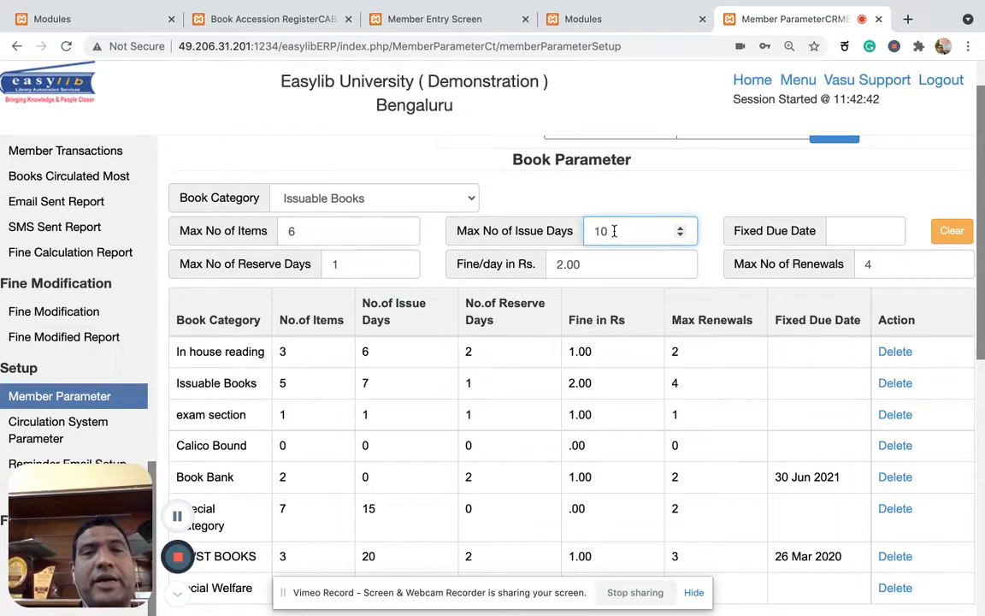
pyautogui.doubleClick(590, 257)
pyautogui.write('5')
pyautogui.click(505, 193)
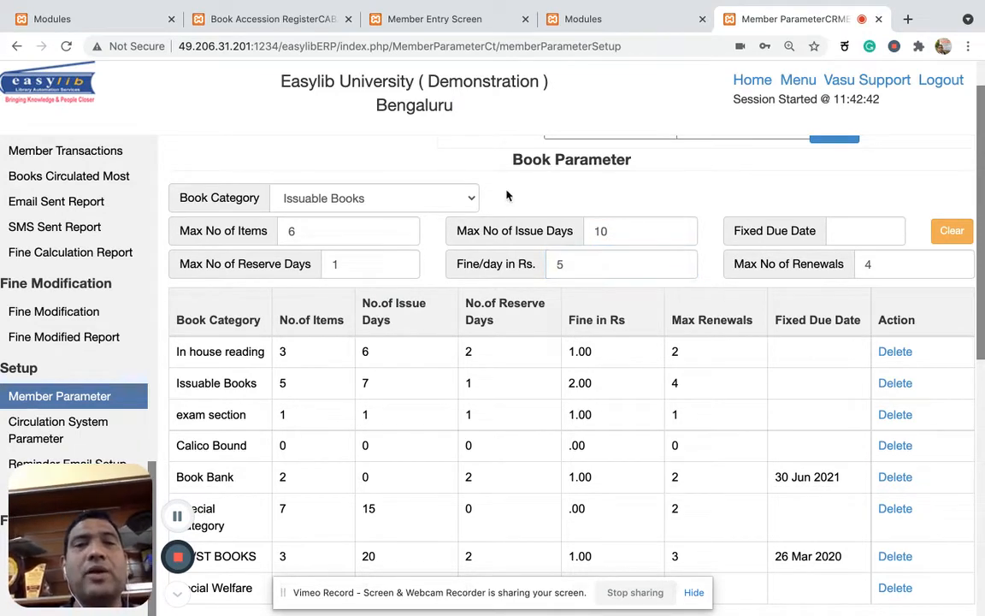
# Set the maximum reserve days for Issuable Books to 2 and save the member parameters.
pyautogui.click(342, 265)
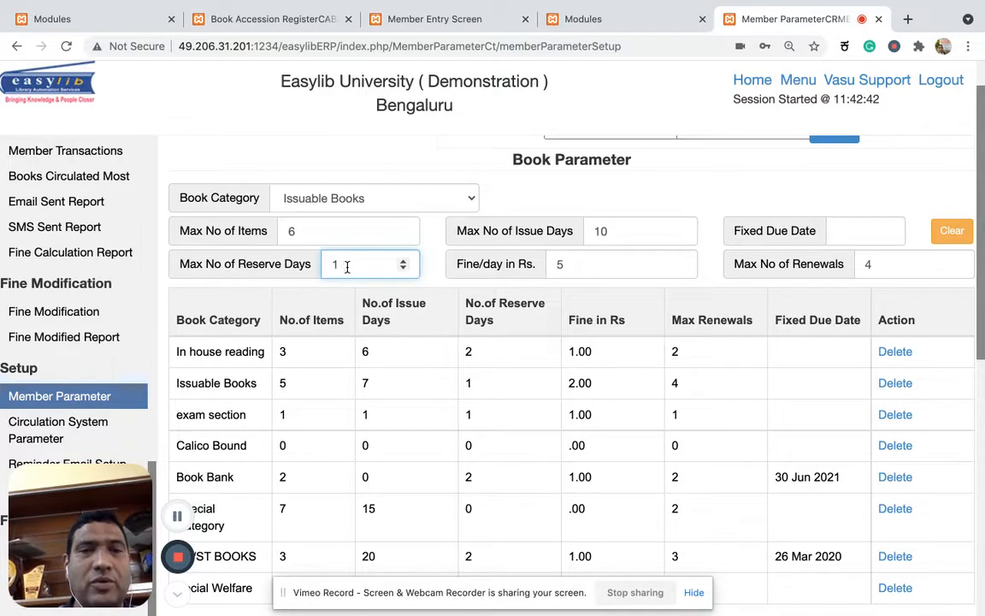
pyautogui.scroll(-10, 523, 299)
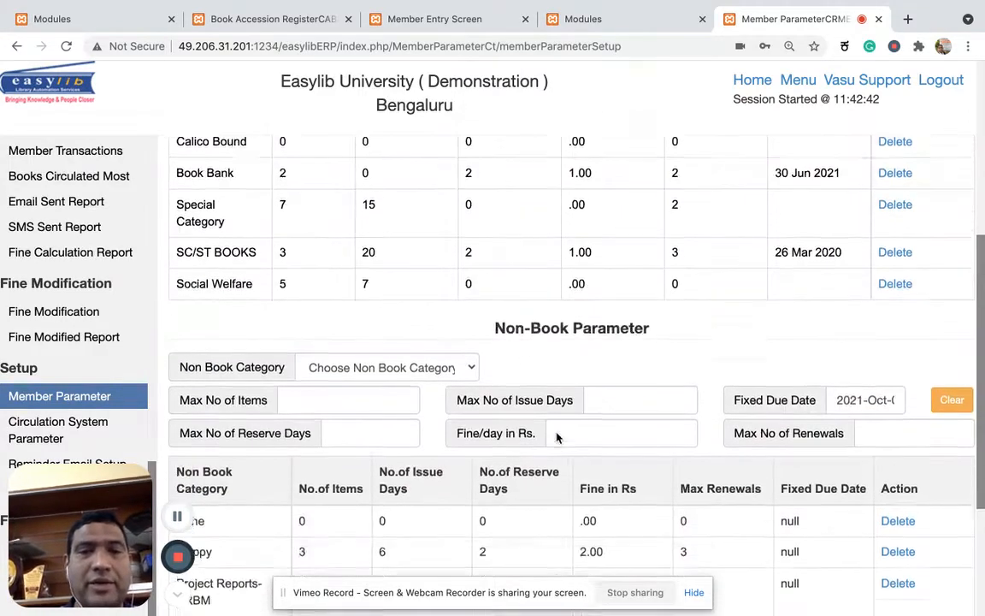
pyautogui.scroll(-1, 547, 453)
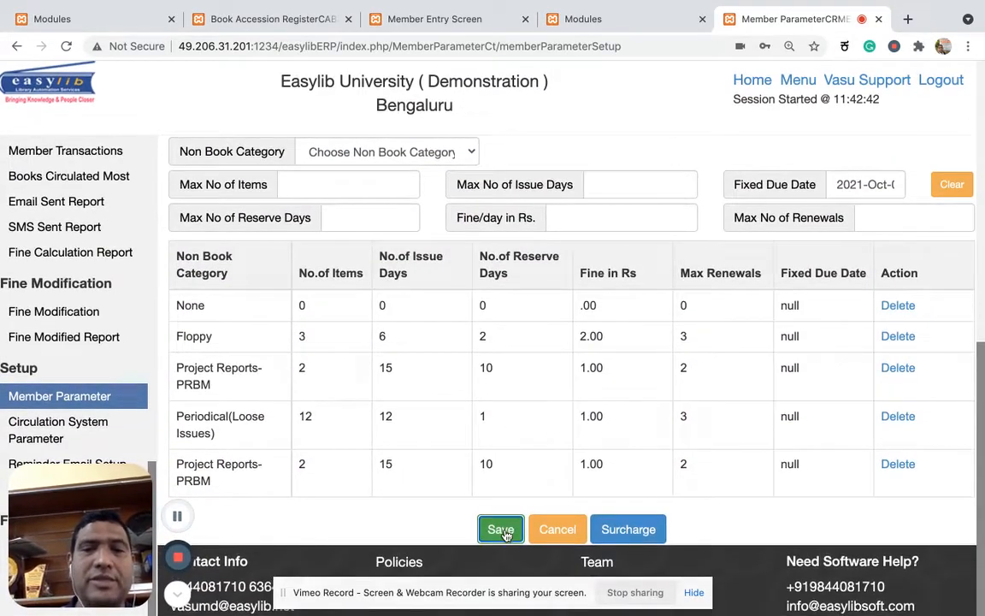
pyautogui.click(501, 528)
pyautogui.click(576, 371)
# Examine the Student profile's item limits per book category against its overall book borrowing maximum.
pyautogui.scroll(10, 578, 378)
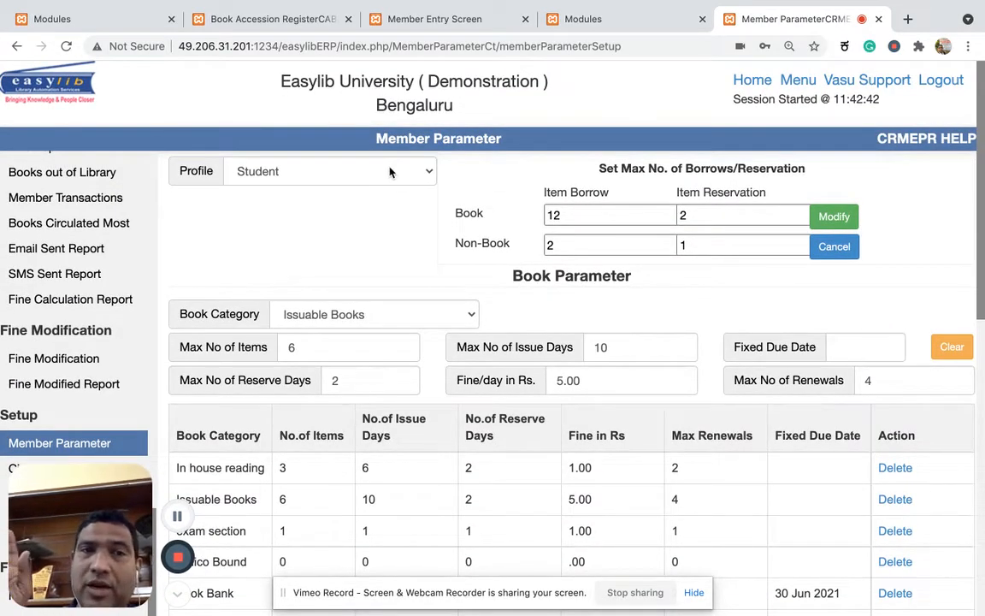
pyautogui.scroll(-3, 402, 347)
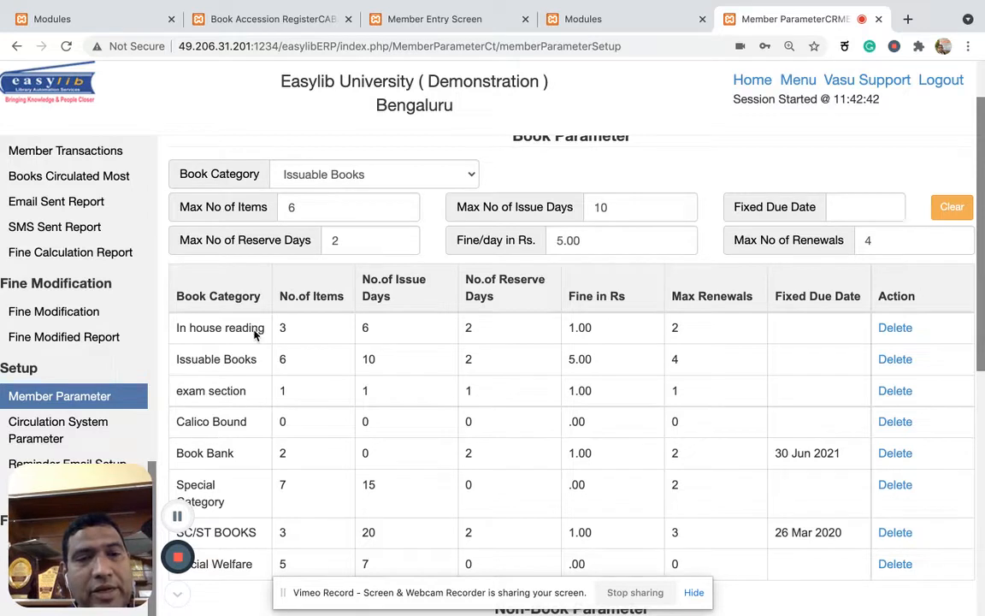
pyautogui.scroll(-1, 251, 525)
pyautogui.scroll(-1, 251, 525)
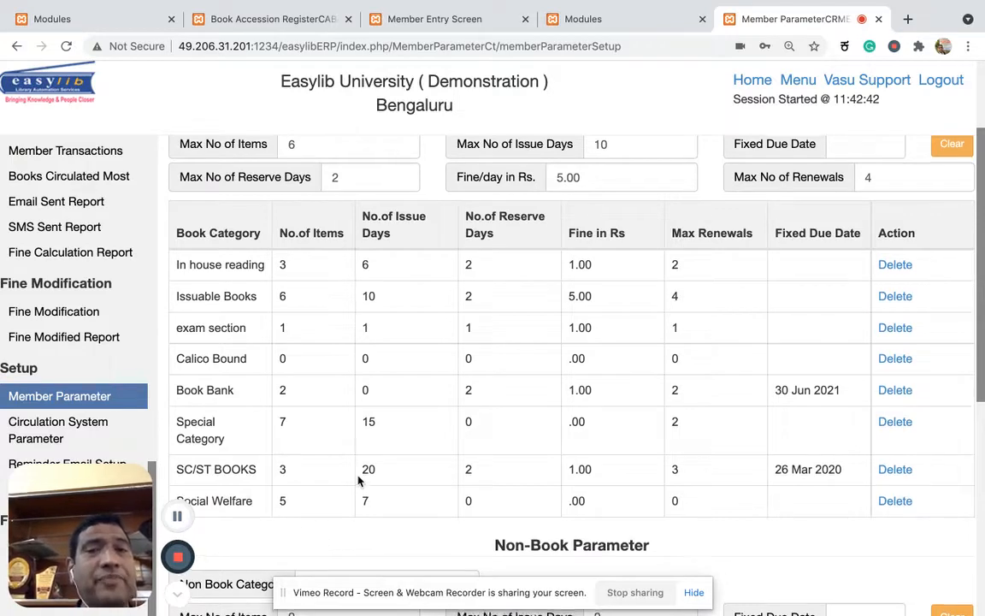
pyautogui.scroll(5, 358, 480)
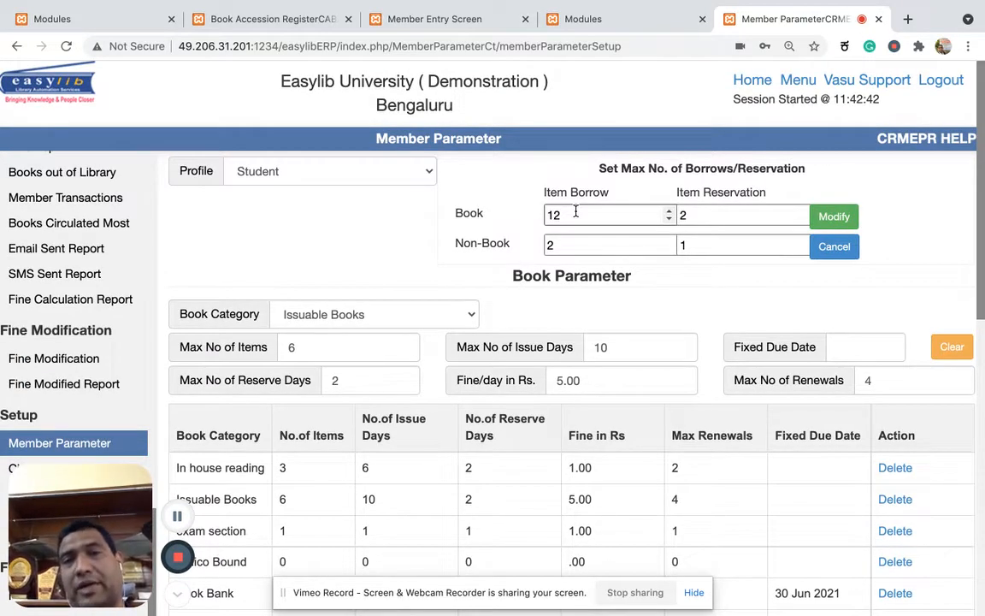
pyautogui.scroll(-5, 576, 212)
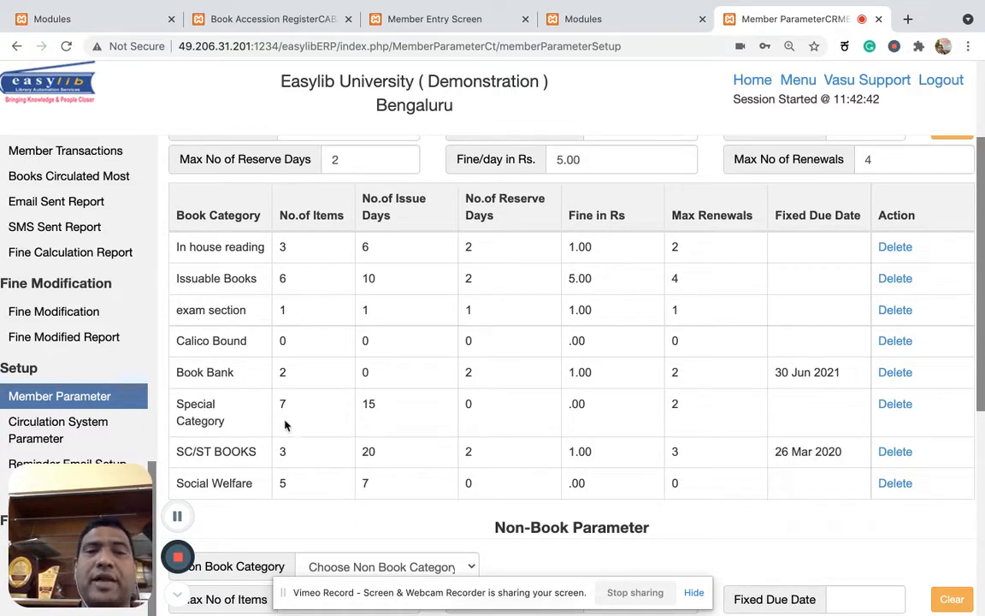
# Compare the Student profile's maximum book borrowing with its category limits and select the Issuable Books row.
pyautogui.scroll(3, 289, 420)
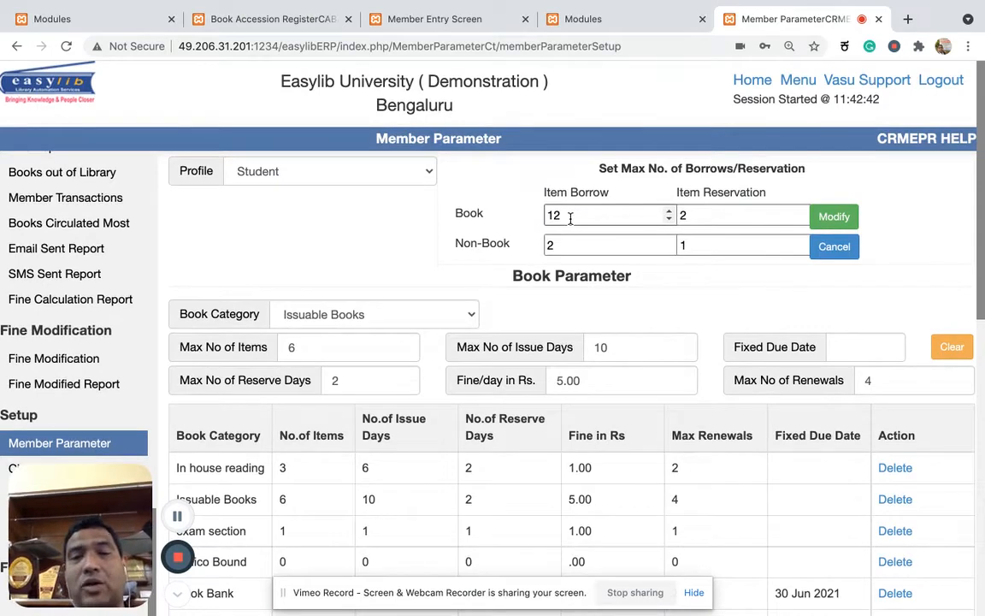
pyautogui.scroll(-3, 570, 217)
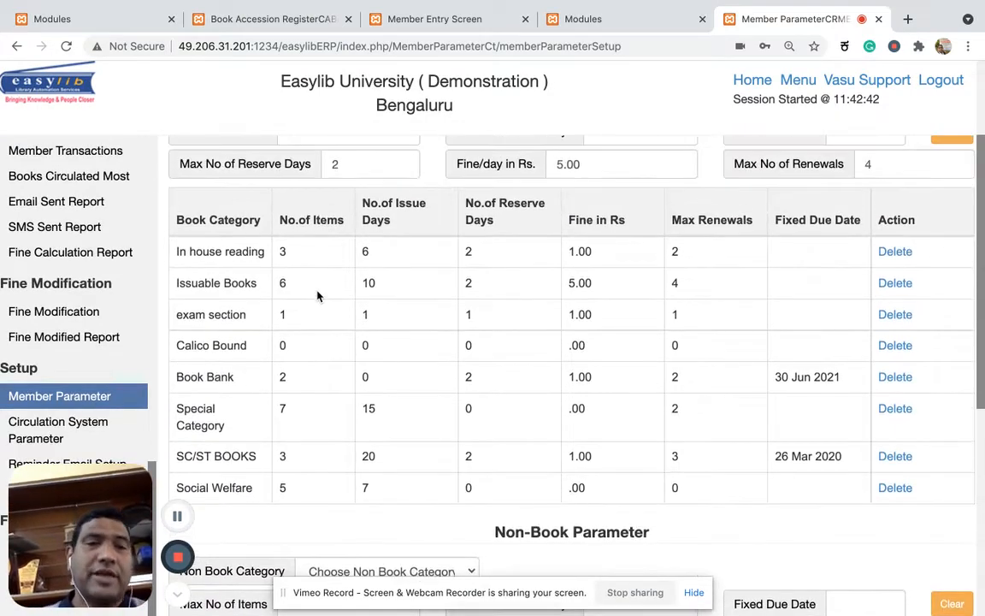
pyautogui.click(313, 284)
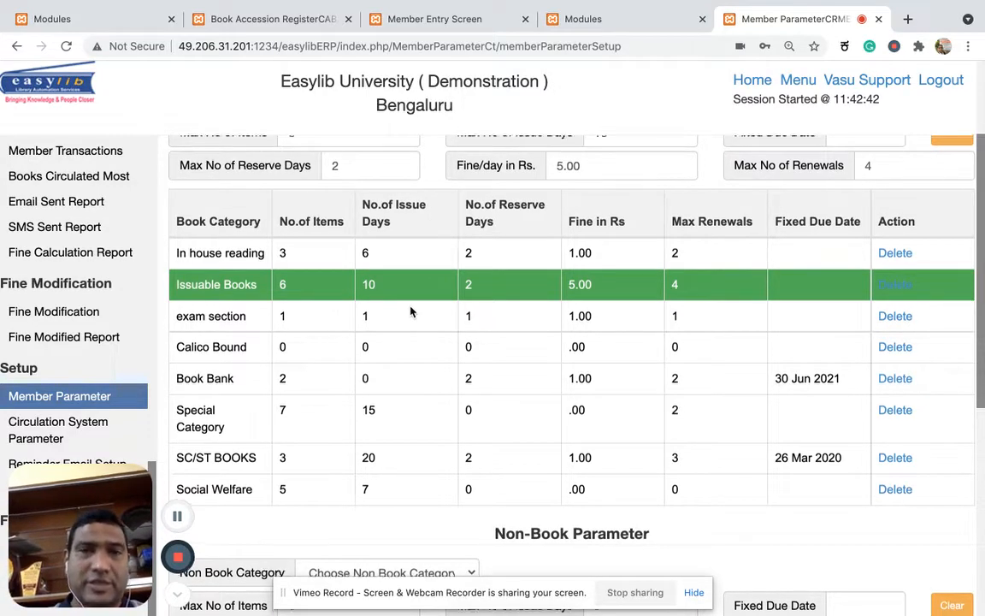
pyautogui.scroll(3, 412, 311)
# Examine the category assigned to the MACHINE DRAWING record in the Book Accession Register.
pyautogui.click(597, 19)
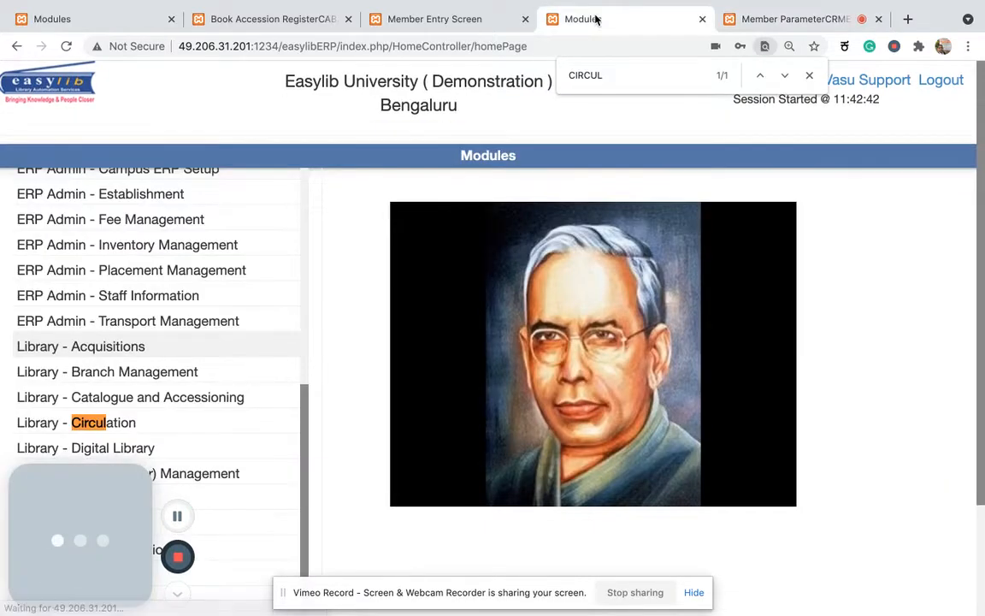
pyautogui.click(441, 22)
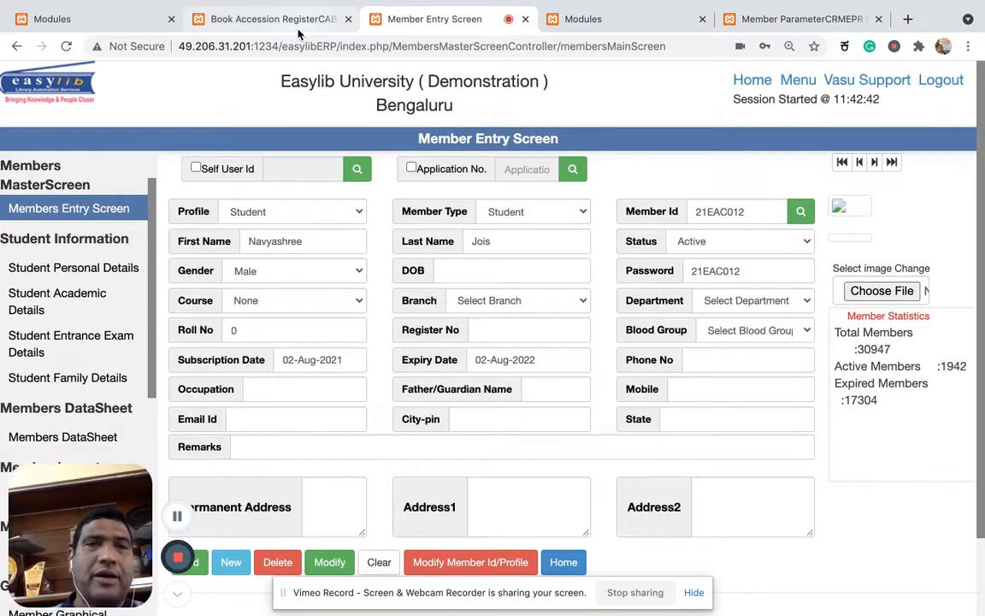
pyautogui.click(297, 24)
pyautogui.scroll(4, 396, 252)
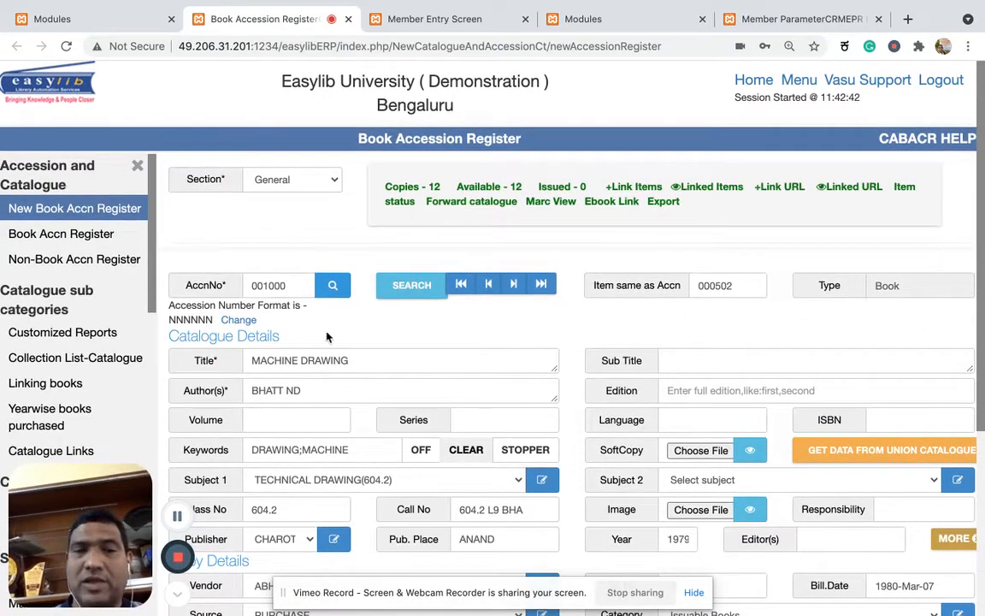
pyautogui.scroll(-3, 329, 336)
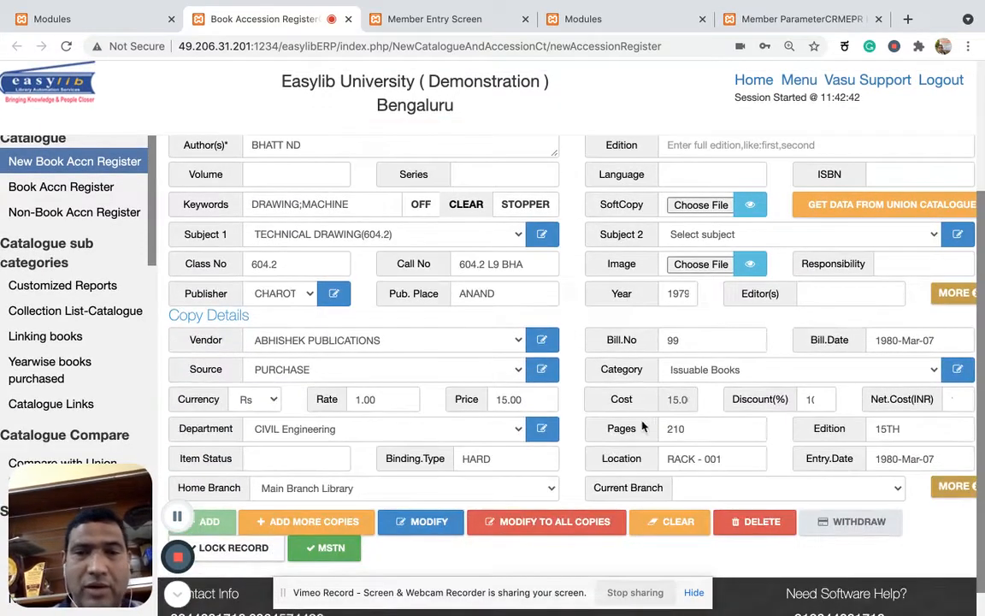
pyautogui.doubleClick(614, 370)
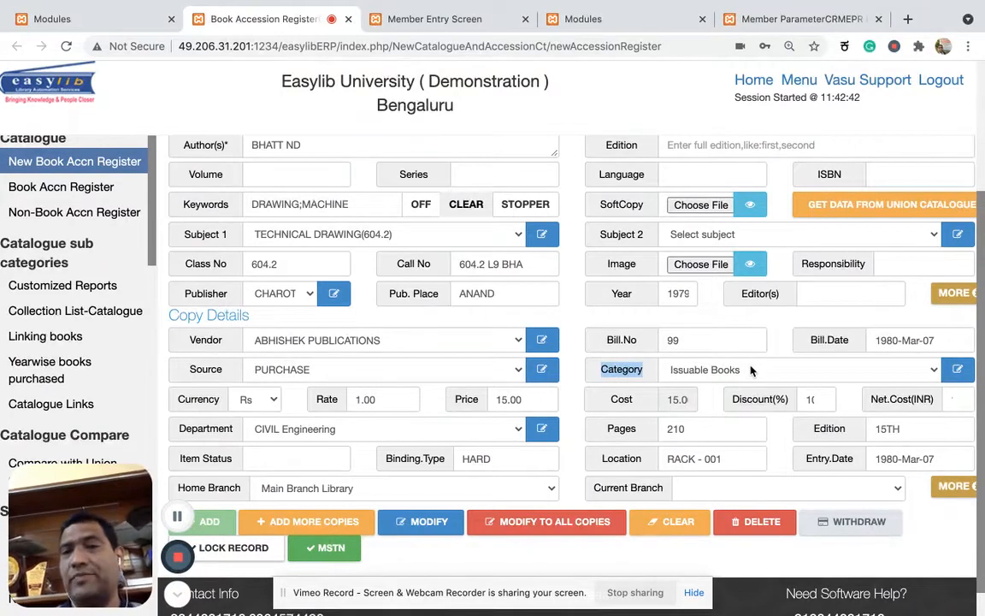
pyautogui.click(751, 369)
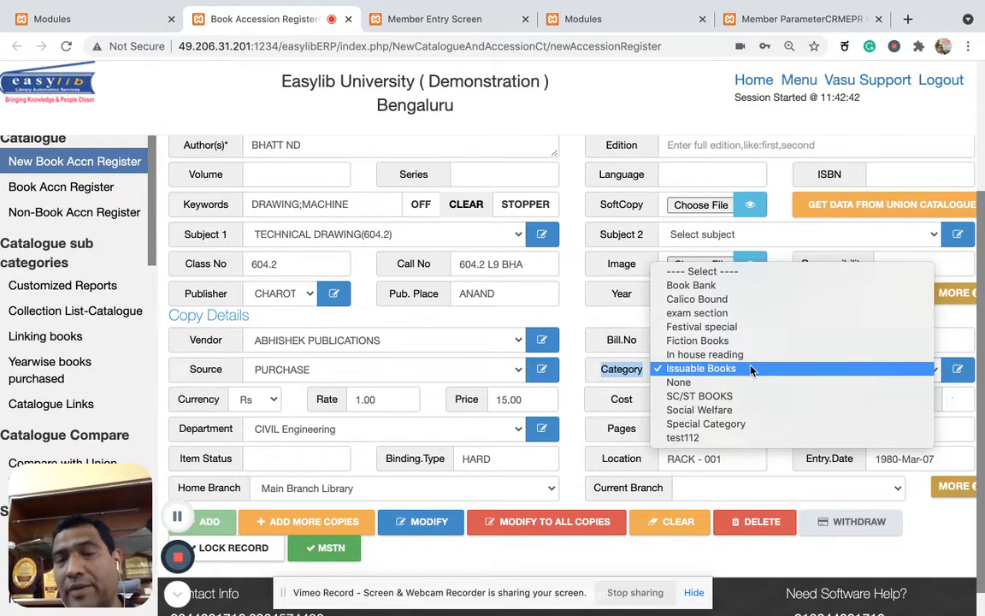
pyautogui.click(751, 369)
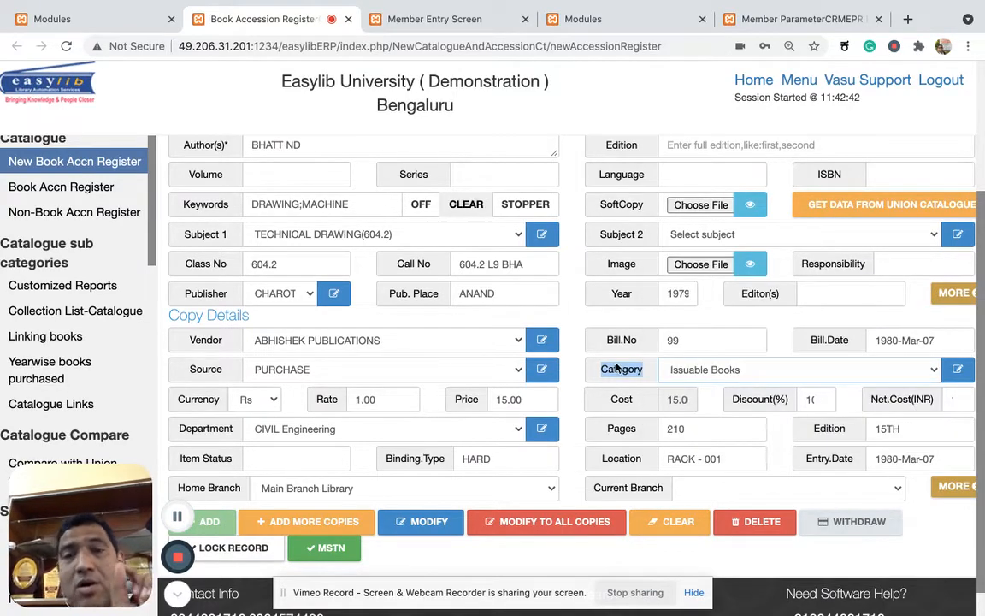
pyautogui.click(588, 372)
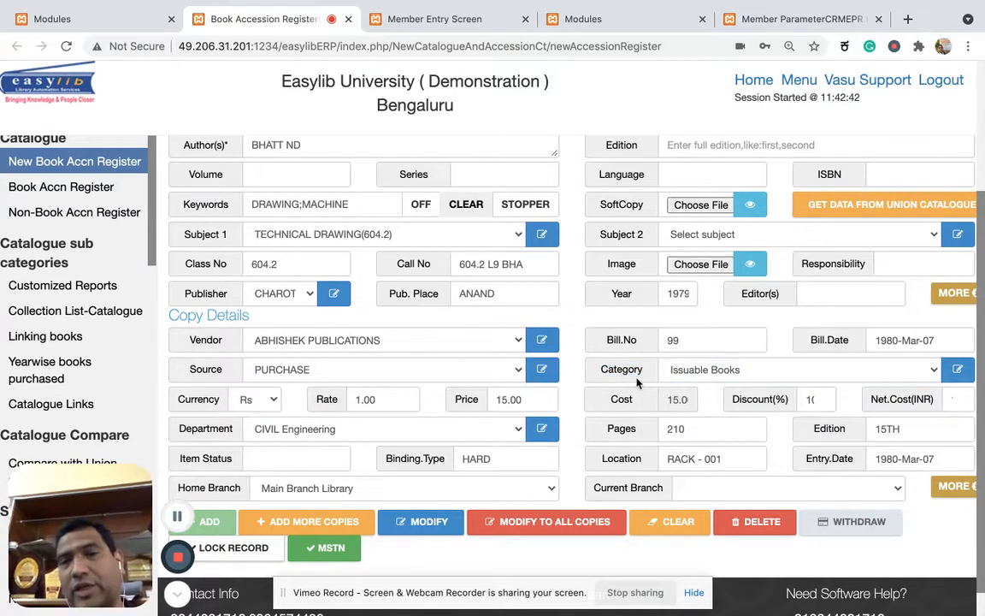
pyautogui.scroll(5, 637, 382)
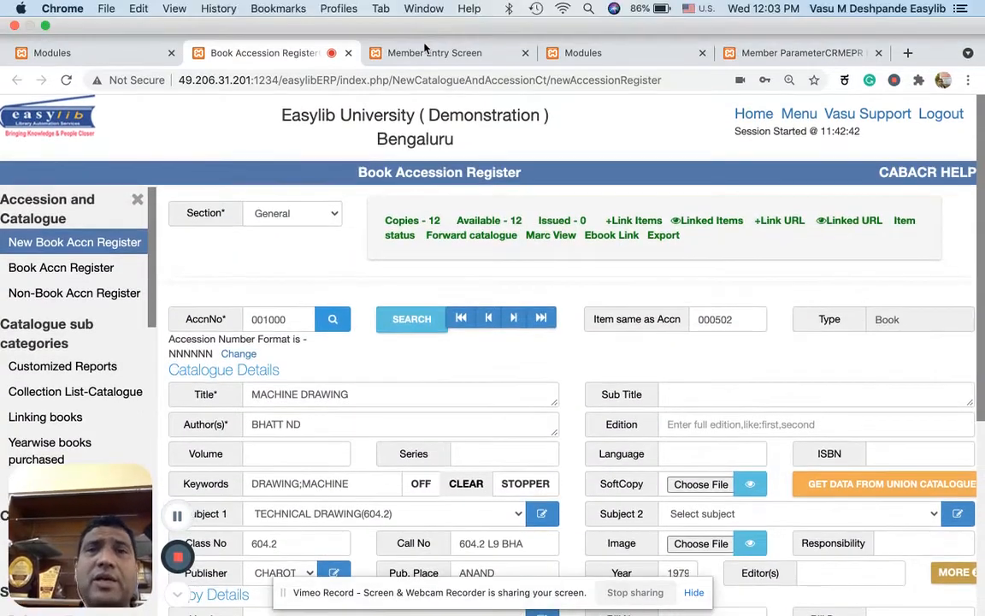
# Check the member's record on the Member Entry Screen against the Student profile's member parameters.
pyautogui.click(425, 51)
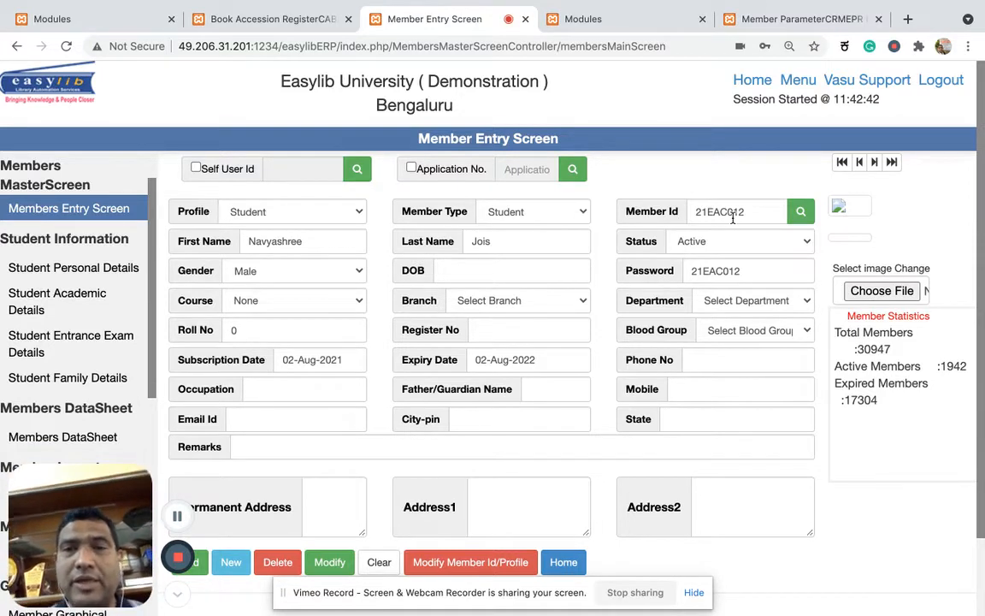
pyautogui.click(612, 21)
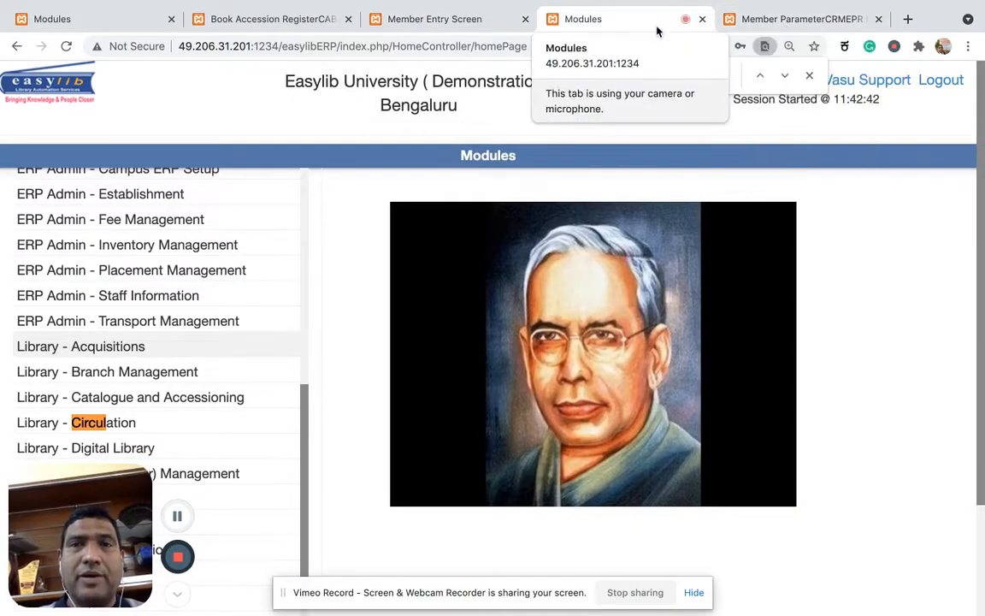
pyautogui.click(787, 20)
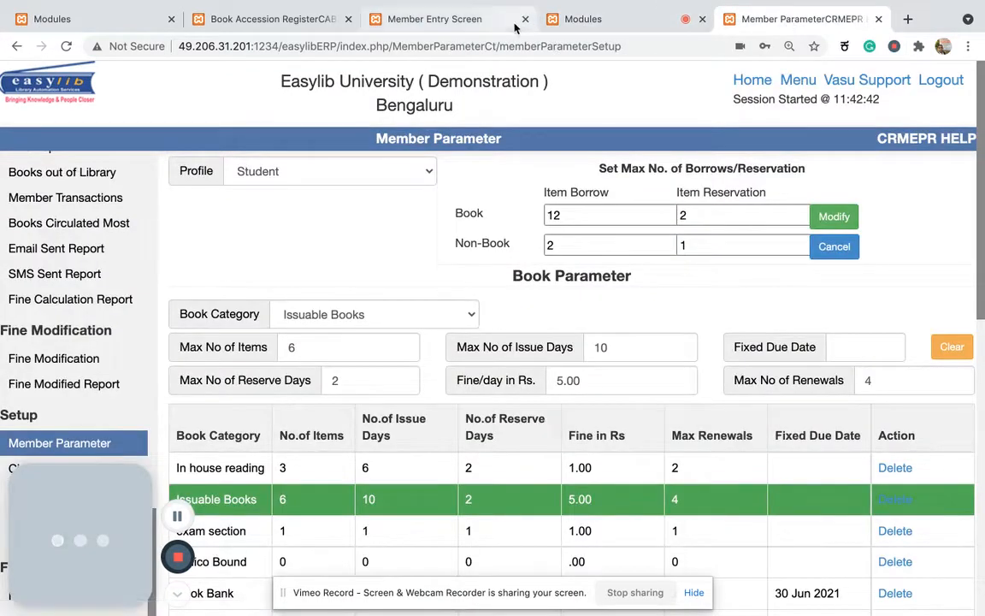
# Open the Library - Circulation module and load the item details for accession number 001000.
pyautogui.click(585, 19)
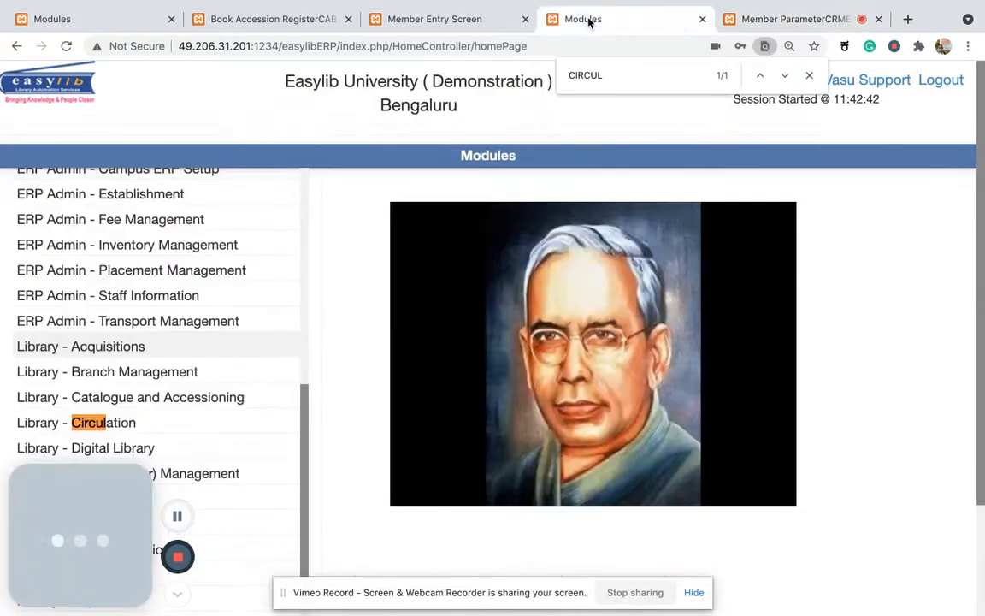
pyautogui.click(66, 420)
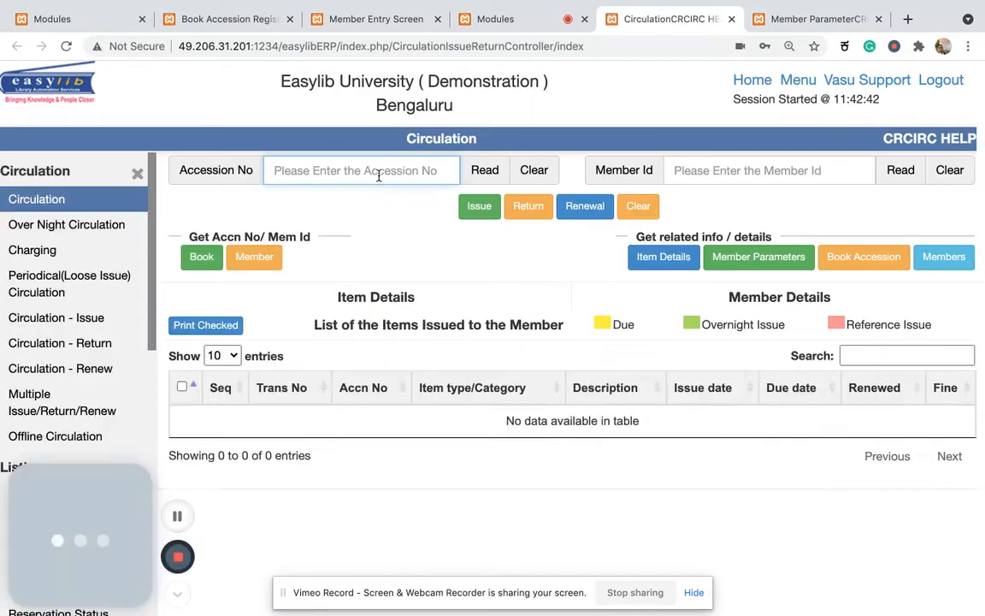
pyautogui.write('00')
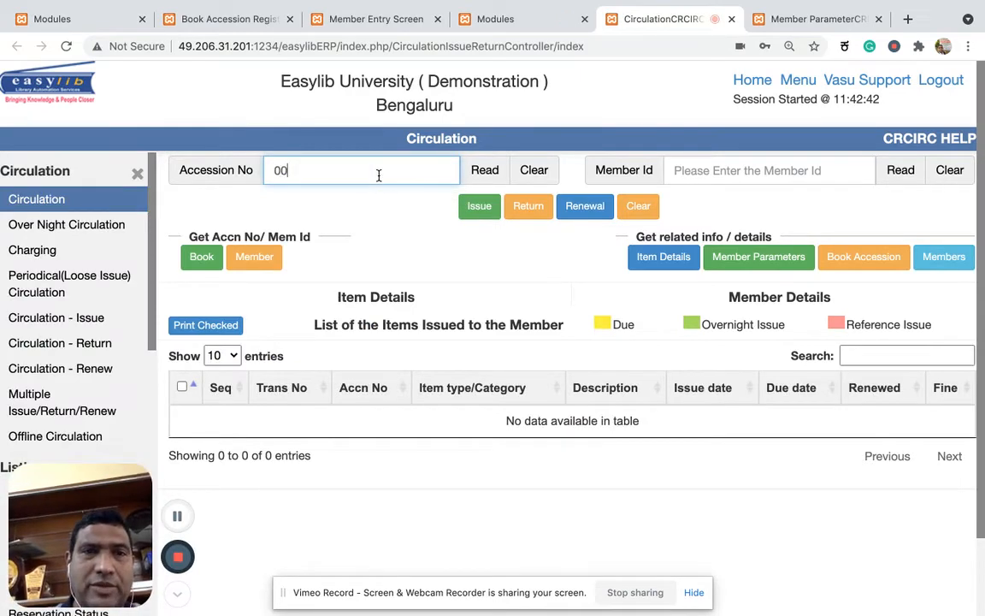
pyautogui.write('1000')
pyautogui.press('Return')
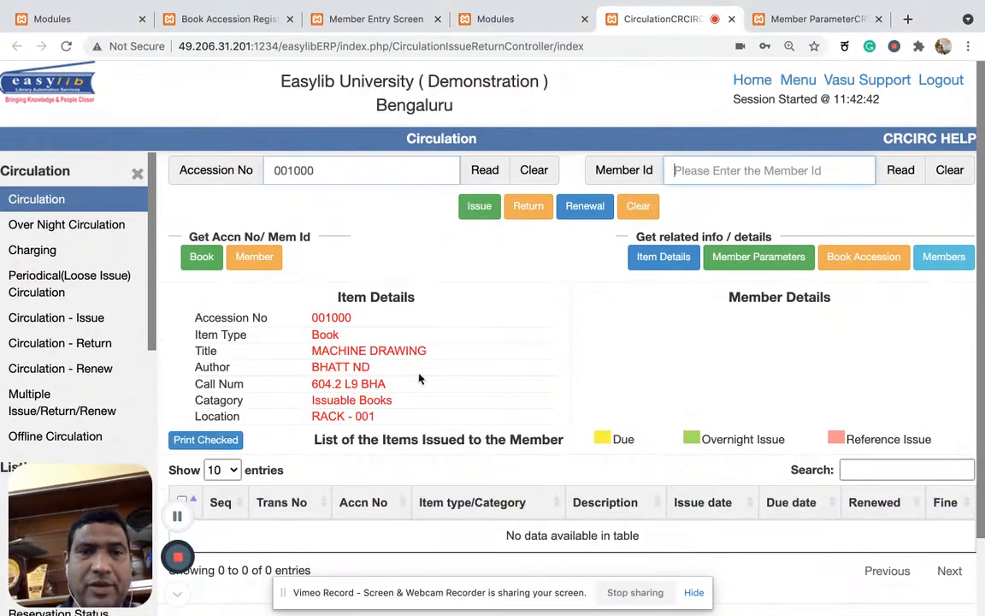
pyautogui.scroll(-2, 466, 472)
pyautogui.scroll(2, 466, 473)
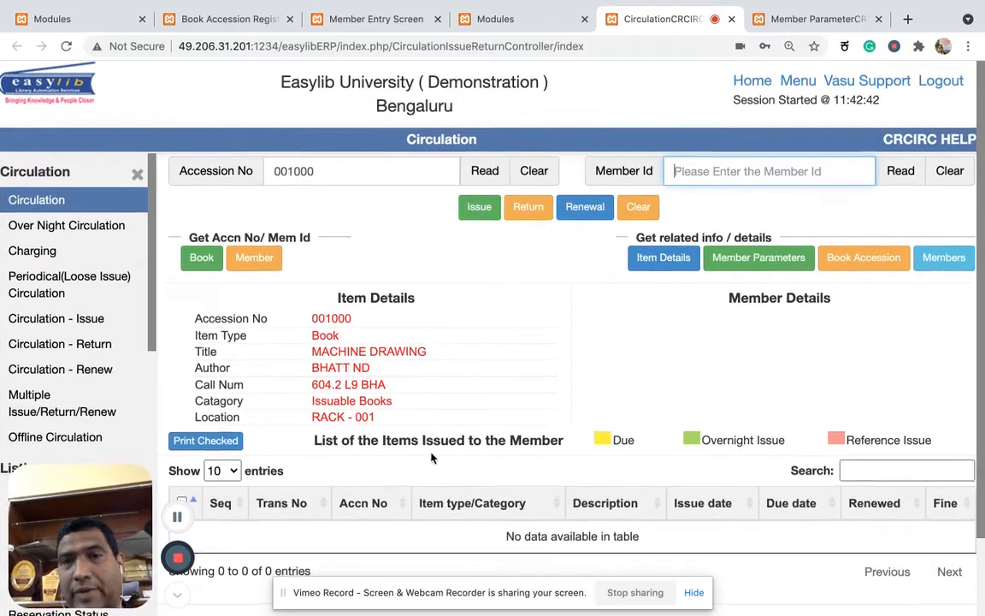
# Enter the student's member ID to load the member details and review the items issued to them.
pyautogui.write('2')
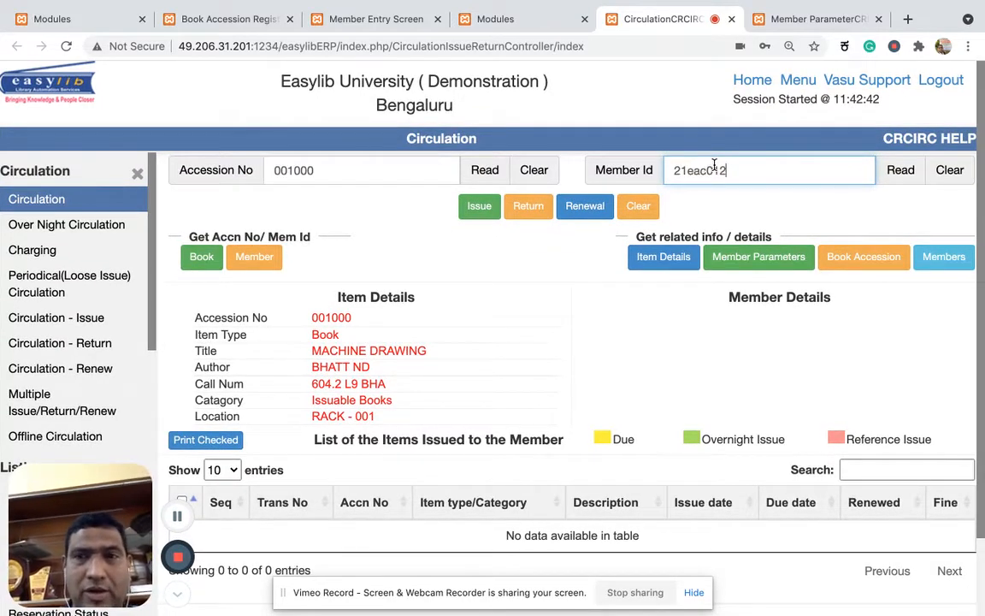
pyautogui.write('1eac012')
pyautogui.press('Return')
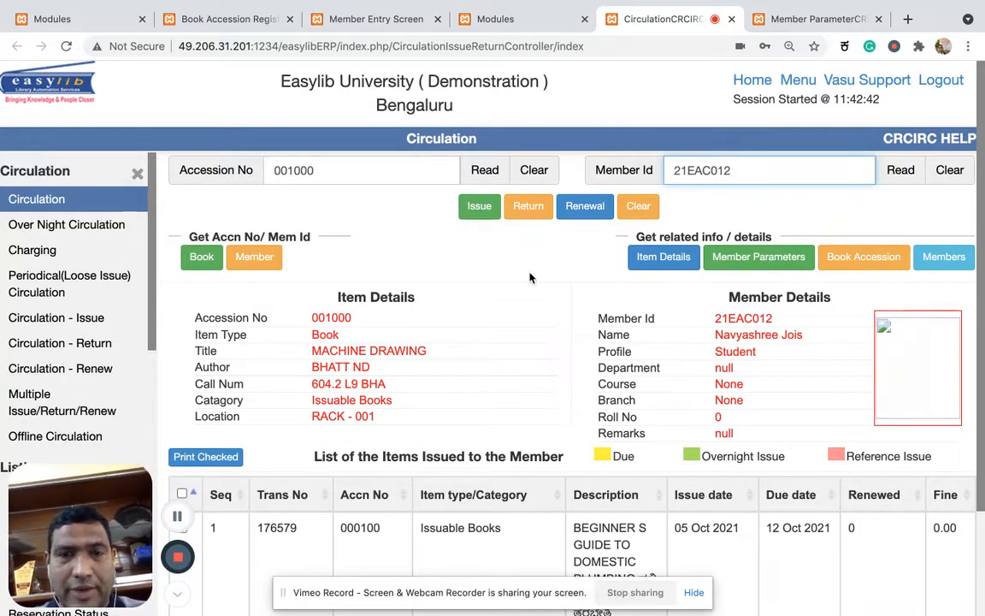
pyautogui.scroll(-3, 530, 278)
pyautogui.scroll(3, 530, 277)
# Issue the MACHINE DRAWING book to the member and check its due date in the issued items list.
pyautogui.click(482, 218)
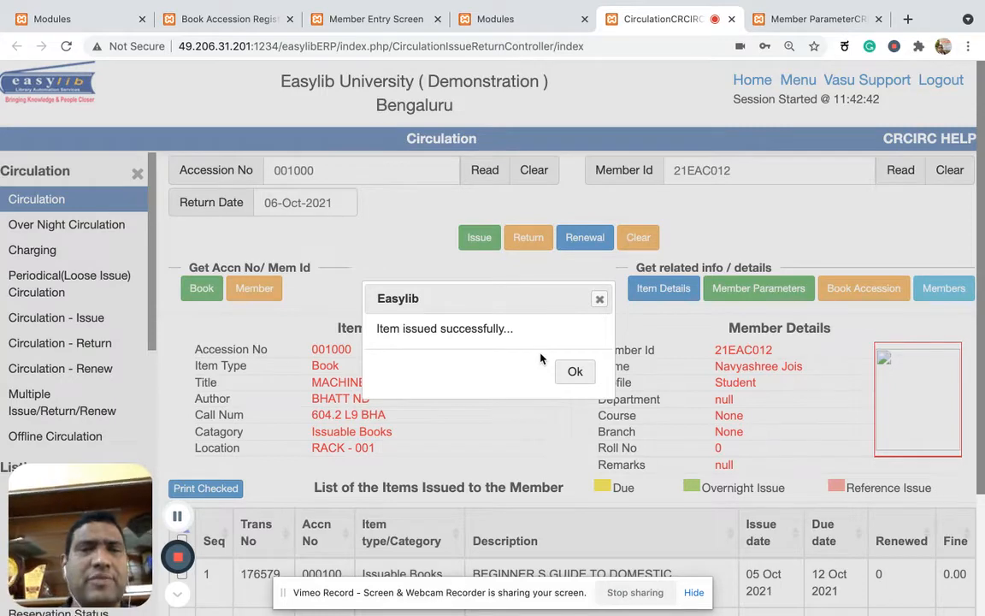
pyautogui.click(573, 372)
pyautogui.scroll(-2, 528, 417)
pyautogui.scroll(2, 528, 417)
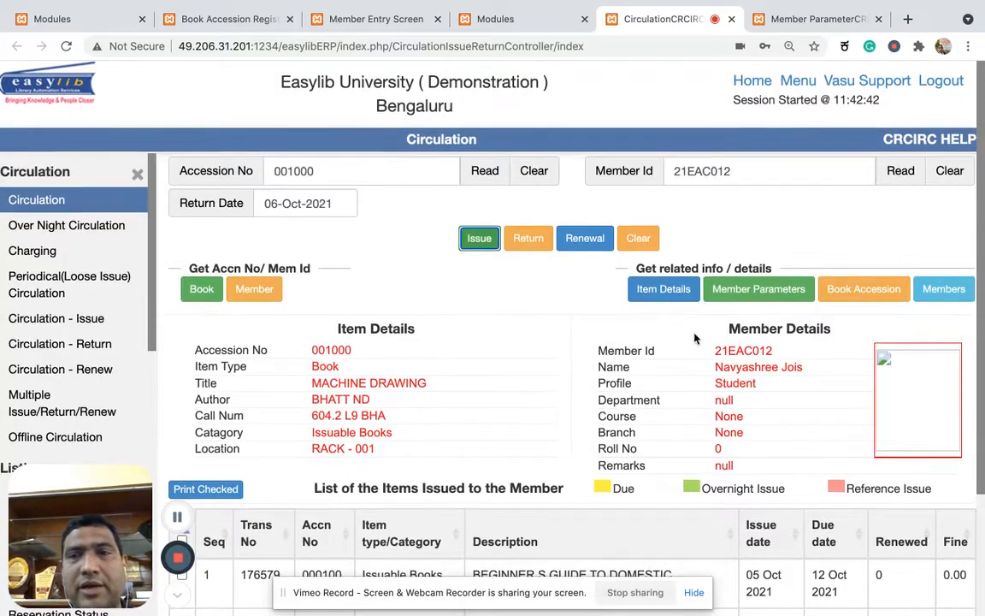
pyautogui.scroll(-2, 631, 386)
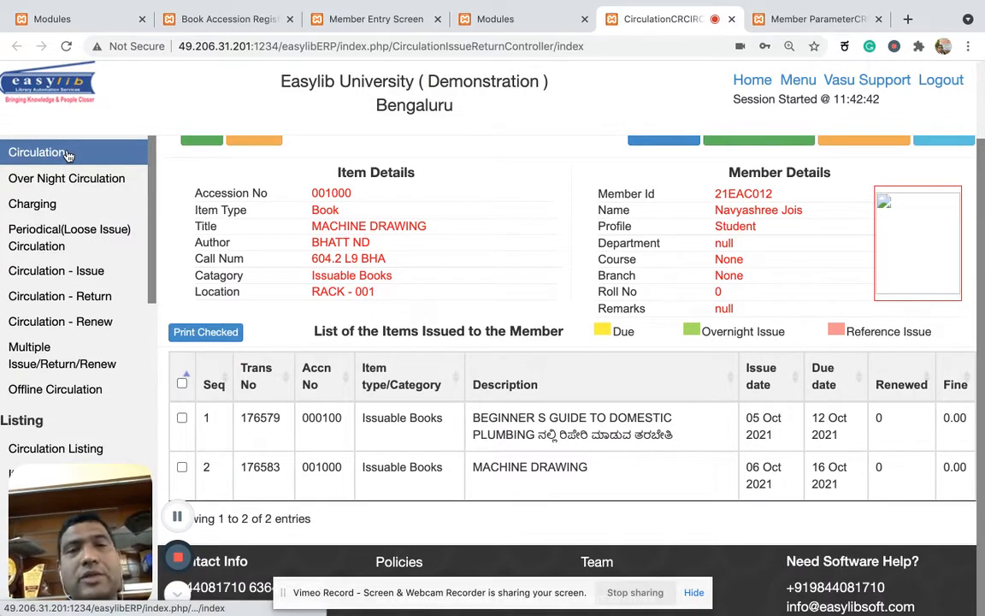
# Select the MACHINE DRAWING entry in the member's issued items and return the book.
pyautogui.click(453, 484)
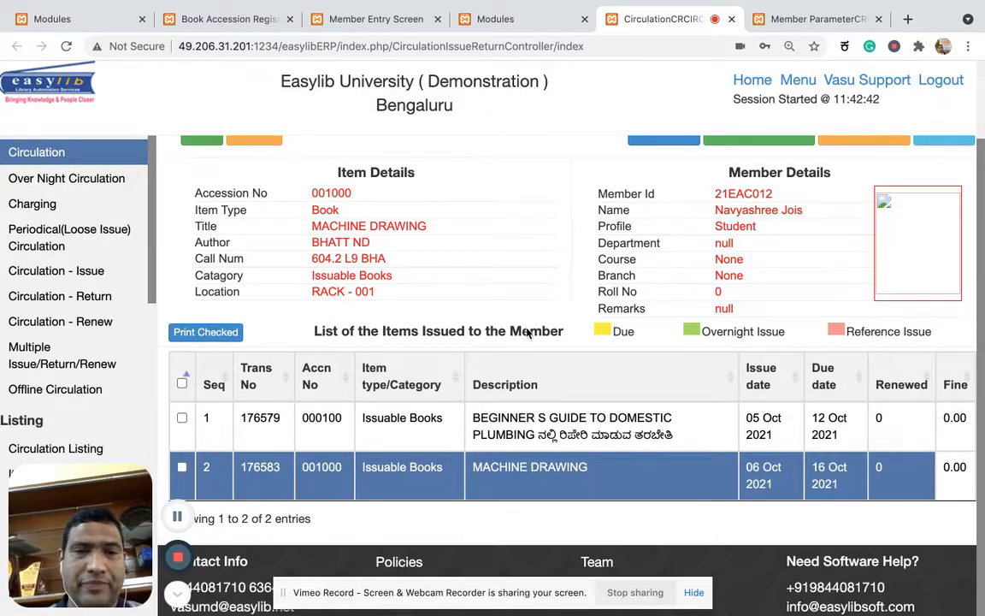
pyautogui.scroll(3, 529, 332)
pyautogui.click(537, 242)
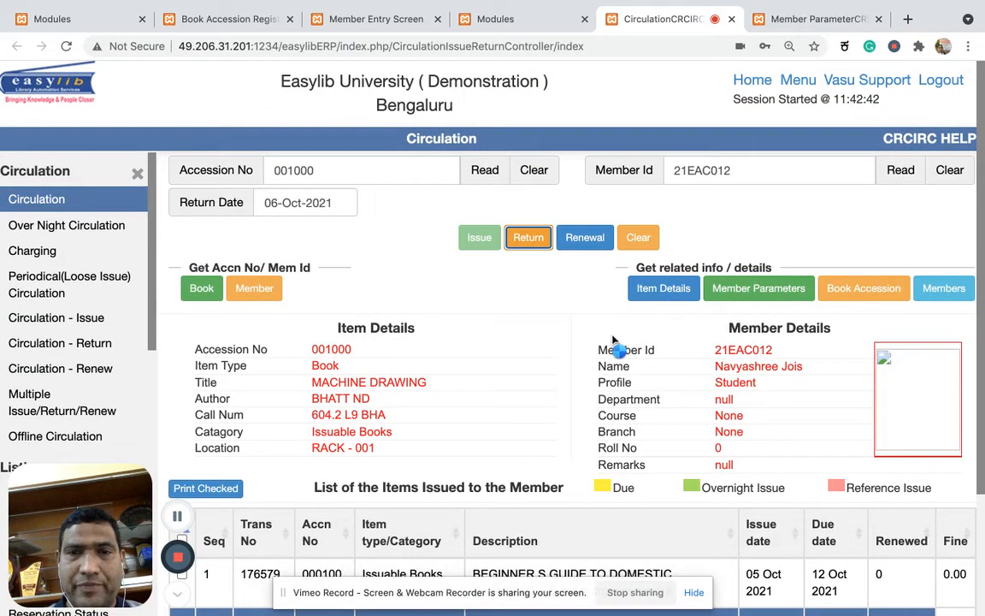
pyautogui.scroll(-3, 511, 405)
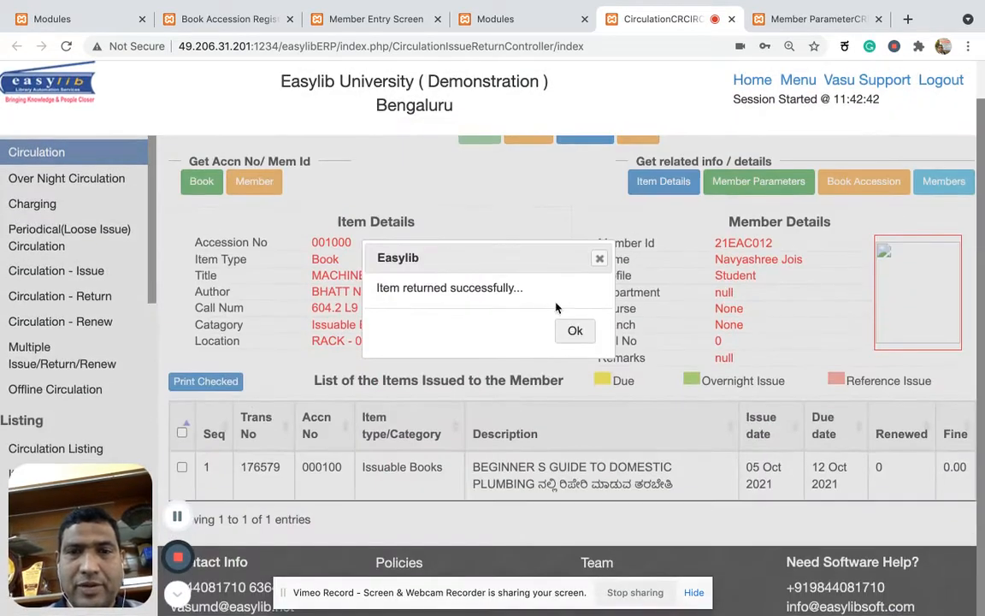
pyautogui.click(571, 335)
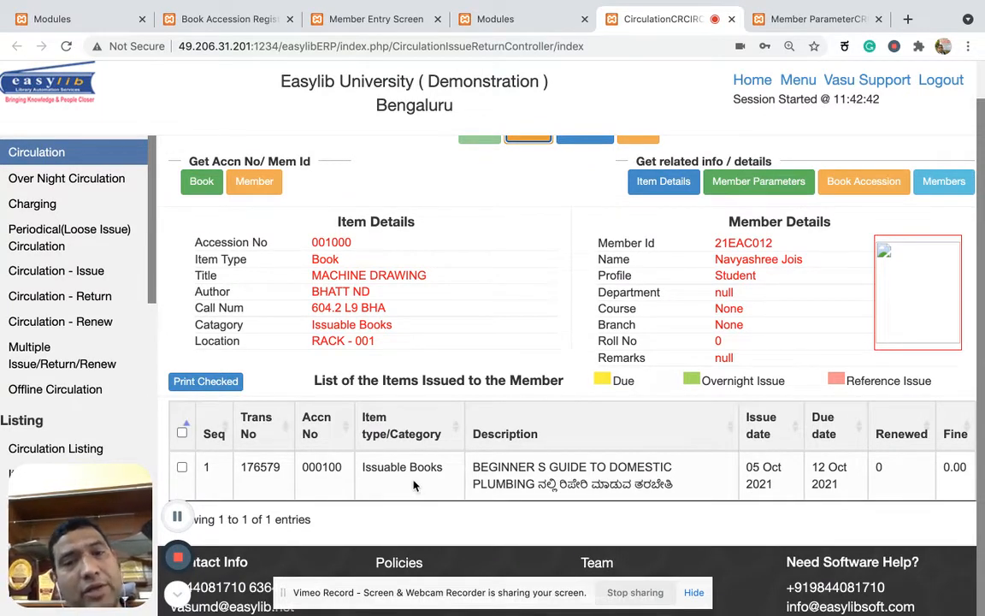
# Go back to the Member Parameter setup and view the limits for the Sel.Grade.Lecturer profile.
pyautogui.click(799, 19)
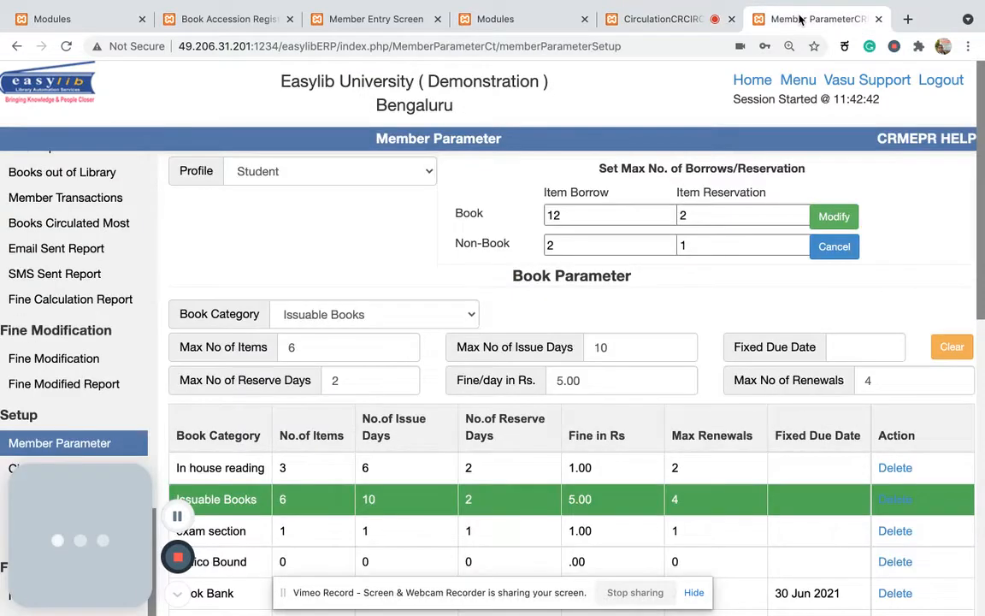
pyautogui.click(429, 175)
pyautogui.click(357, 168)
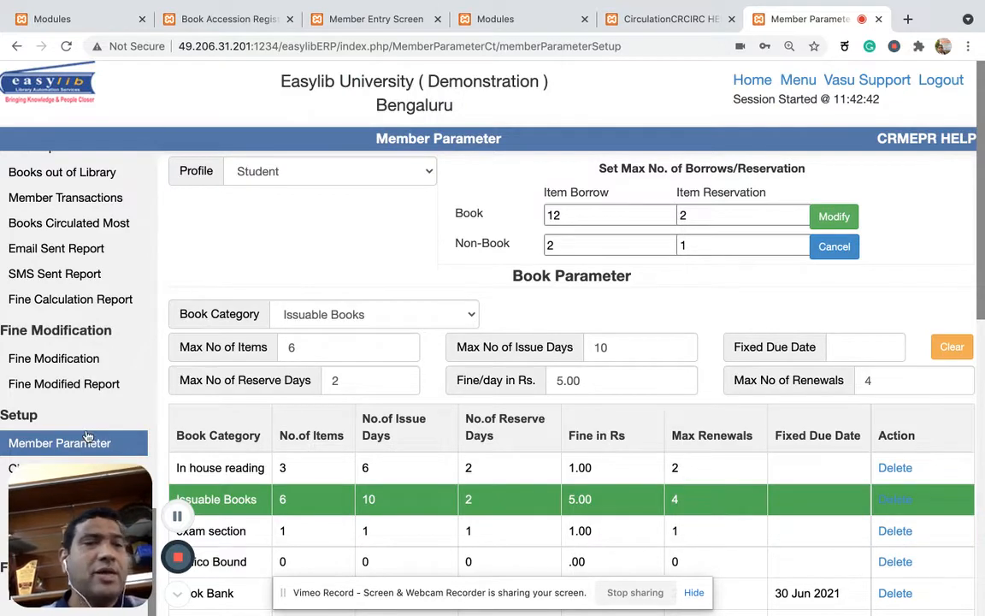
pyautogui.click(397, 181)
pyautogui.click(324, 109)
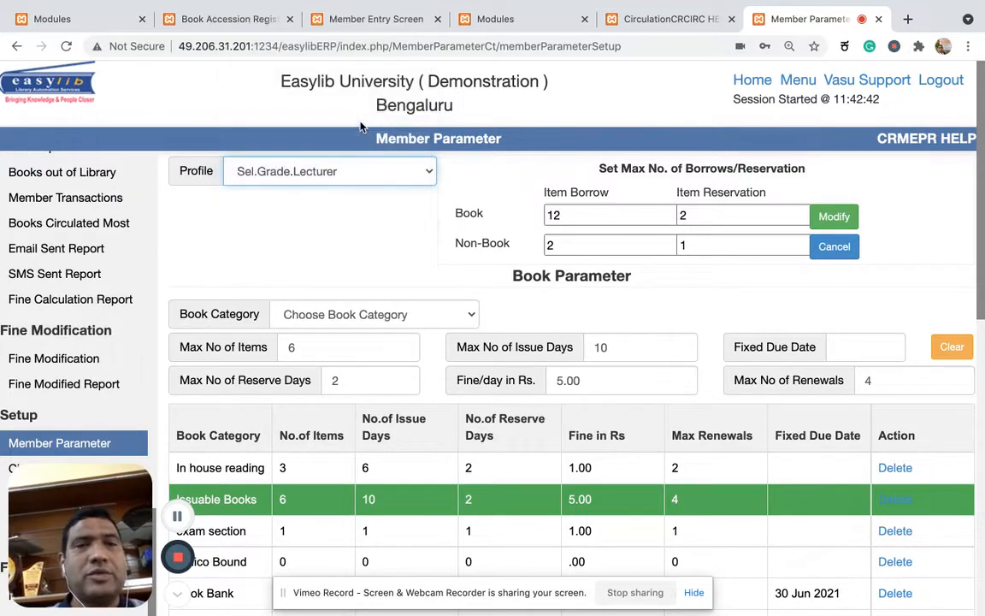
# Reload the Student profile's parameters and select its Issuable Books category for editing.
pyautogui.click(350, 168)
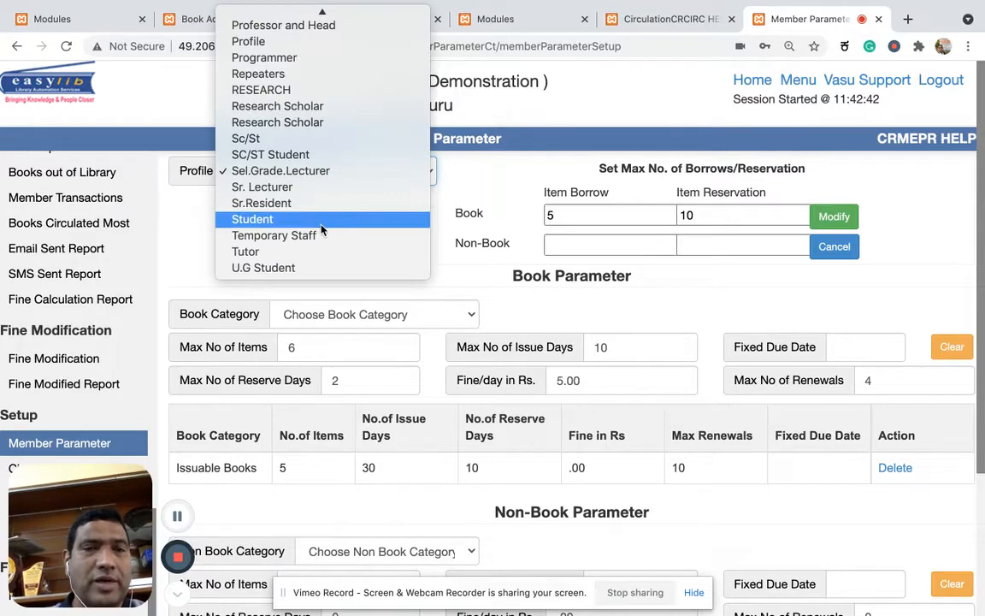
pyautogui.click(323, 224)
pyautogui.scroll(-3, 360, 241)
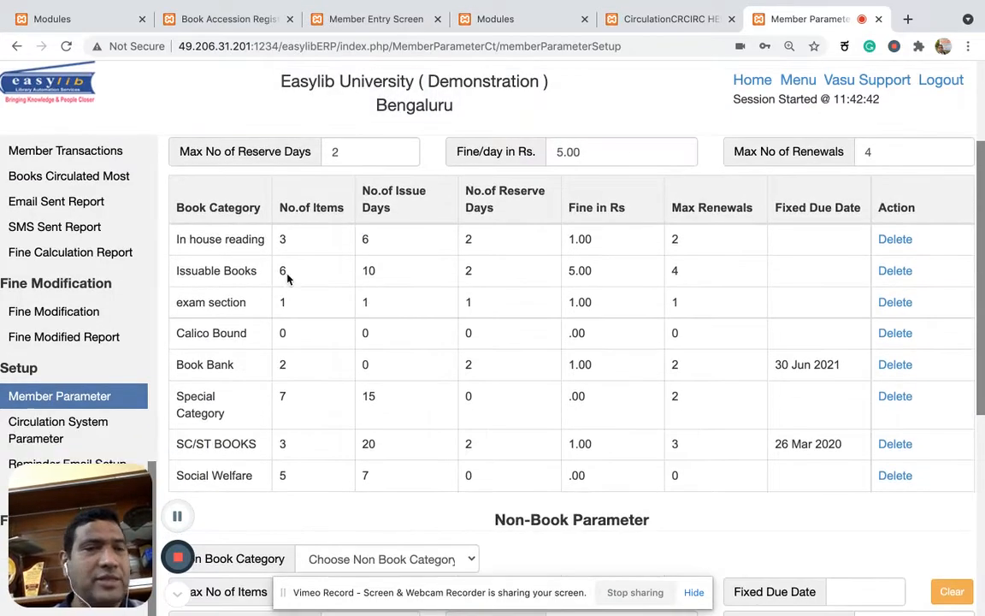
pyautogui.click(240, 280)
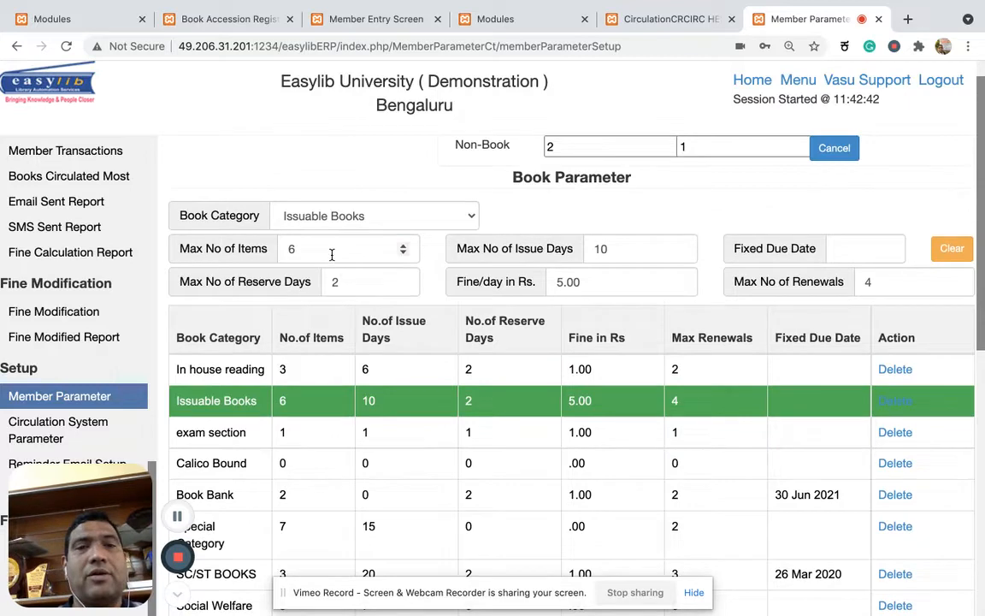
# Set the maximum number of items for Issuable Books to 1, save the Student parameters and check the category table.
pyautogui.click(295, 248)
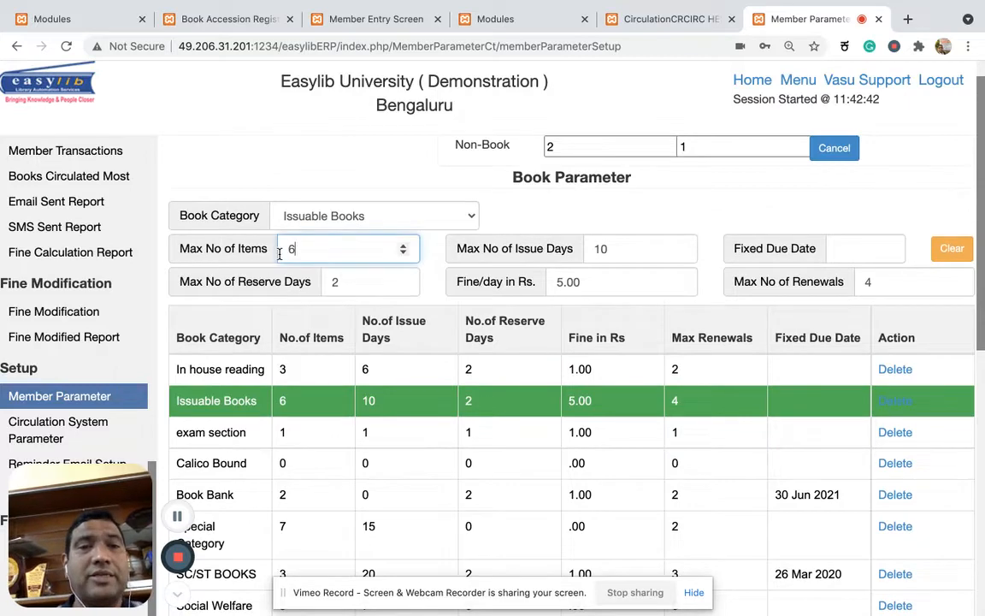
pyautogui.click(382, 160)
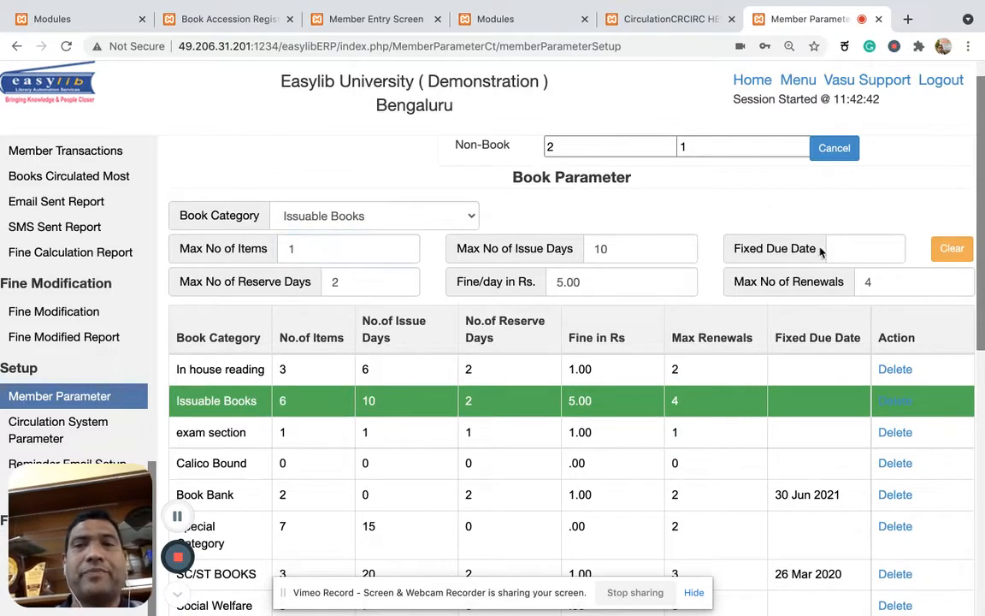
pyautogui.scroll(-3, 651, 446)
pyautogui.scroll(-5, 651, 446)
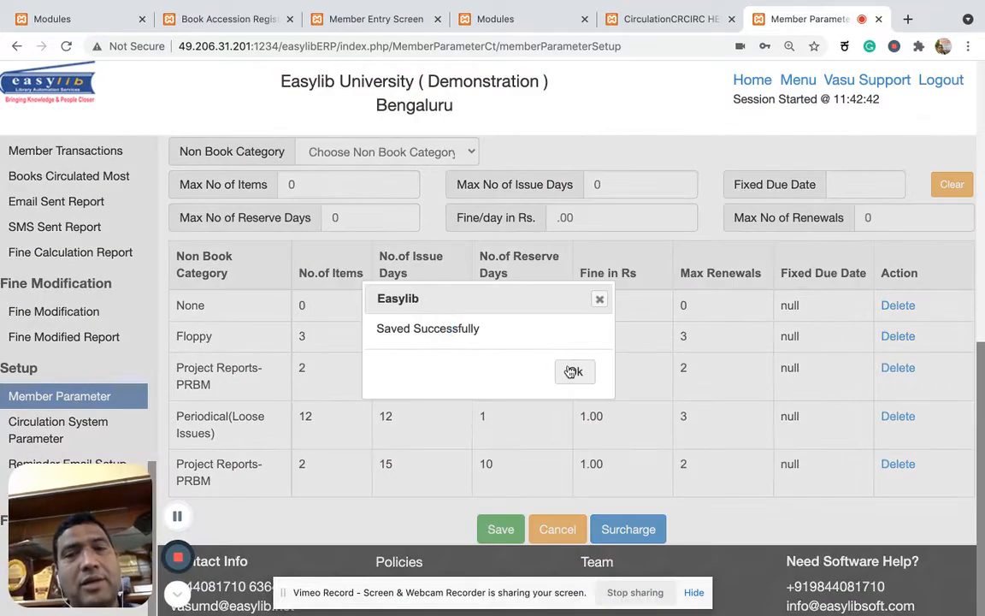
pyautogui.click(572, 369)
pyautogui.scroll(3, 569, 370)
pyautogui.scroll(5, 568, 370)
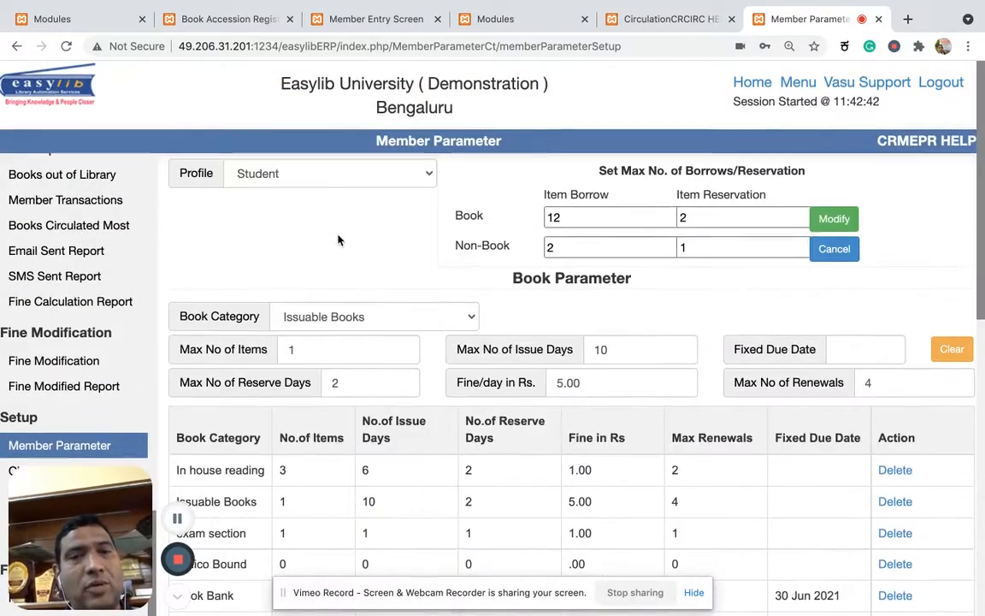
pyautogui.scroll(-2, 338, 236)
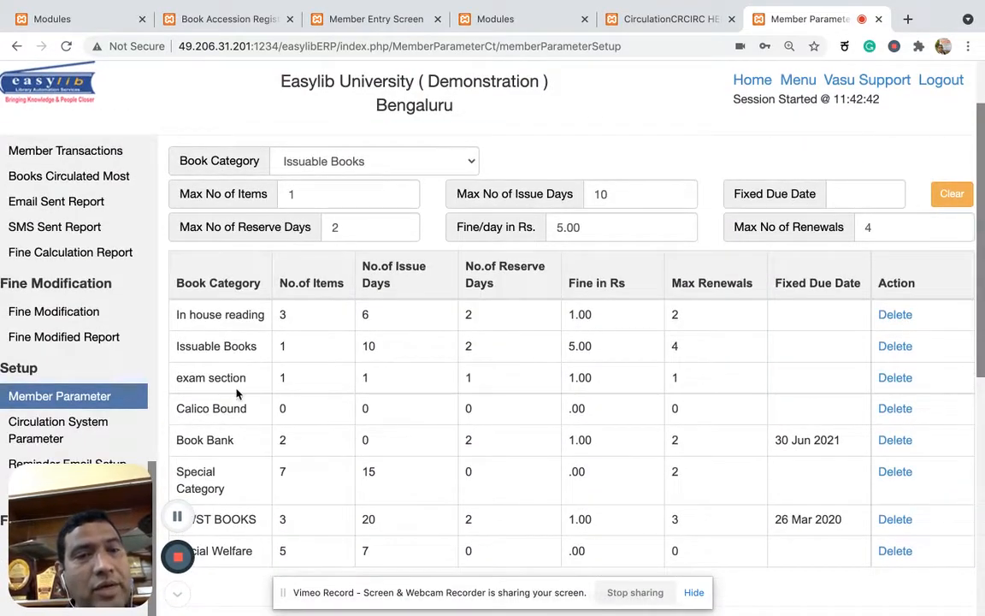
pyautogui.scroll(2, 235, 353)
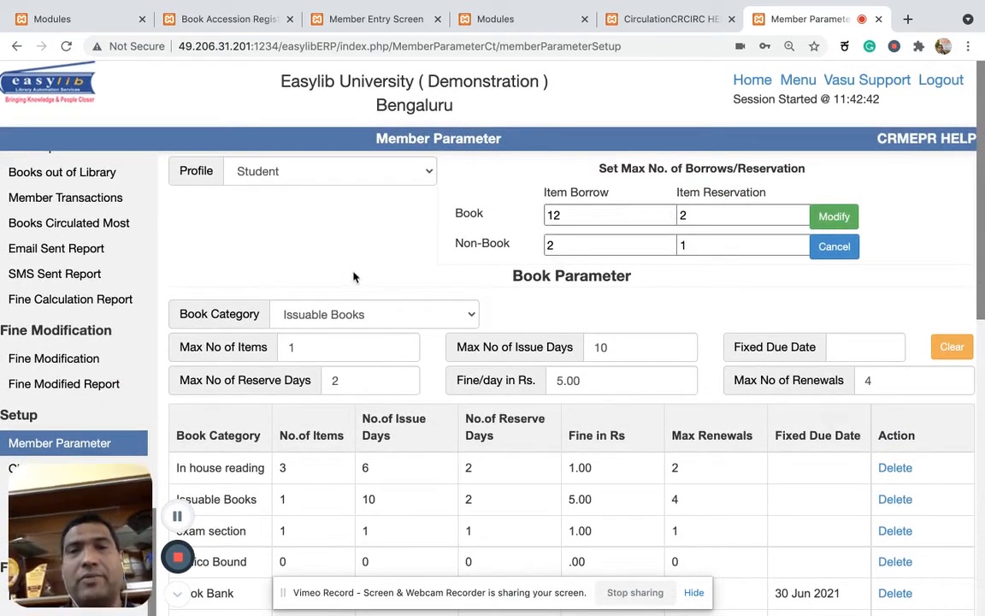
# Start a fresh entry on the Circulation page and load book accession 001000 and the student's member ID.
pyautogui.click(680, 17)
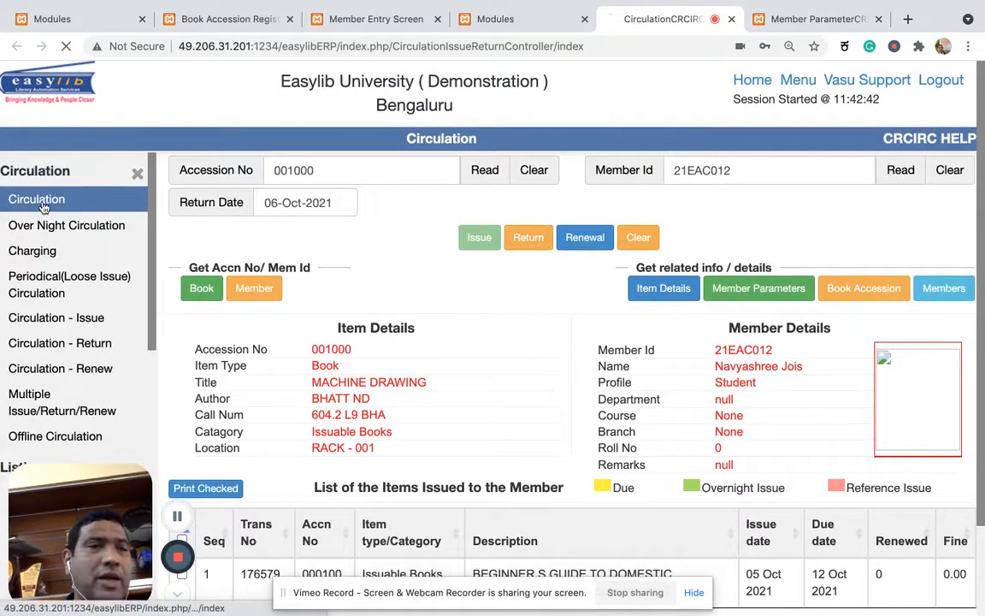
pyautogui.click(49, 197)
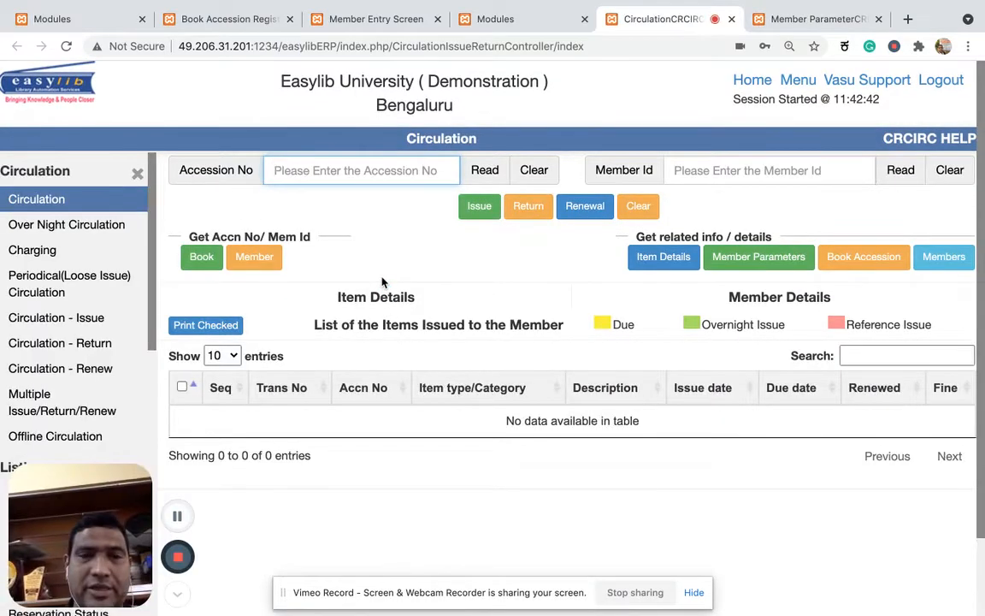
pyautogui.write('001000')
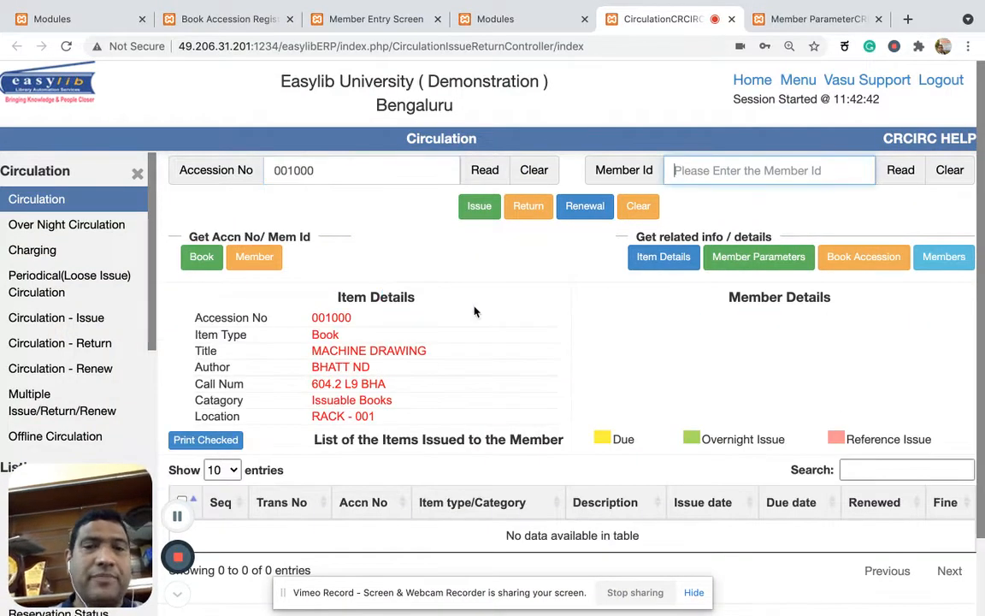
pyautogui.write('21eac01')
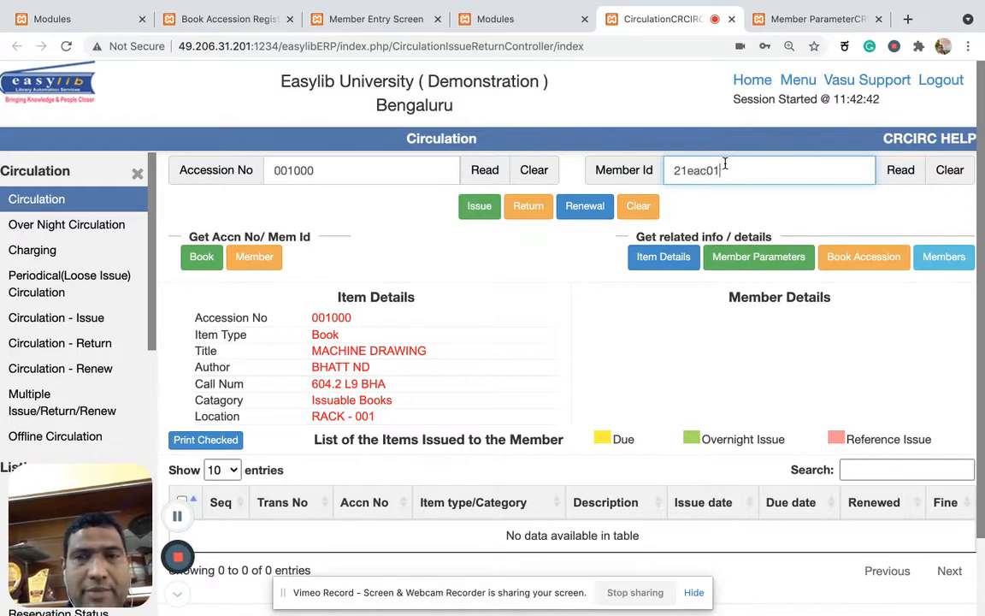
pyautogui.write('2')
pyautogui.press('Return')
pyautogui.scroll(-1, 587, 289)
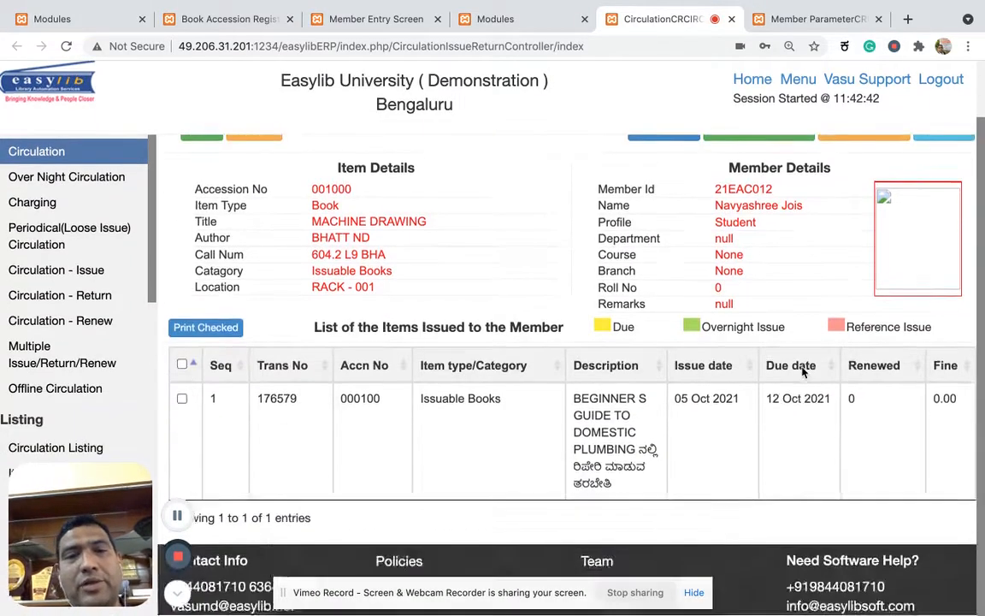
# Try to issue the MACHINE DRAWING book to the member and close the resulting message.
pyautogui.scroll(1, 479, 215)
pyautogui.click(479, 214)
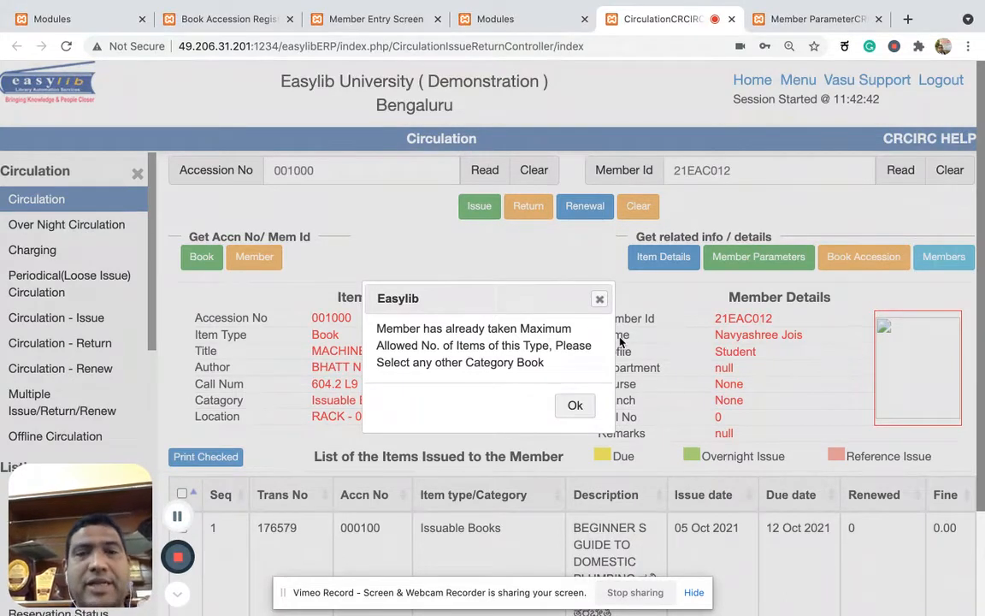
pyautogui.click(575, 405)
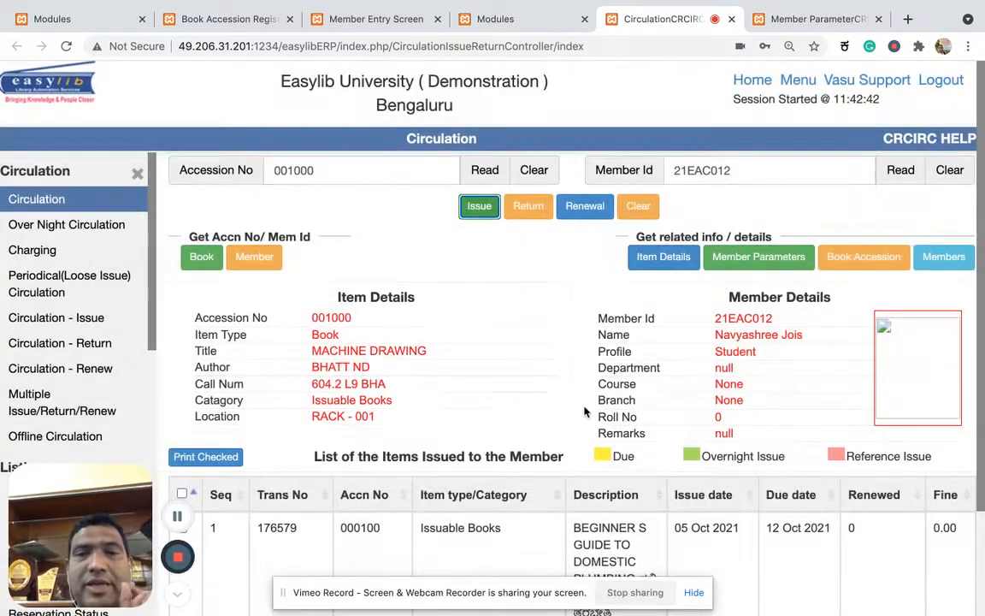
# Compare the member's profile and the book's category with the Issuable Books limit in the Member Parameter setup.
pyautogui.click(746, 351)
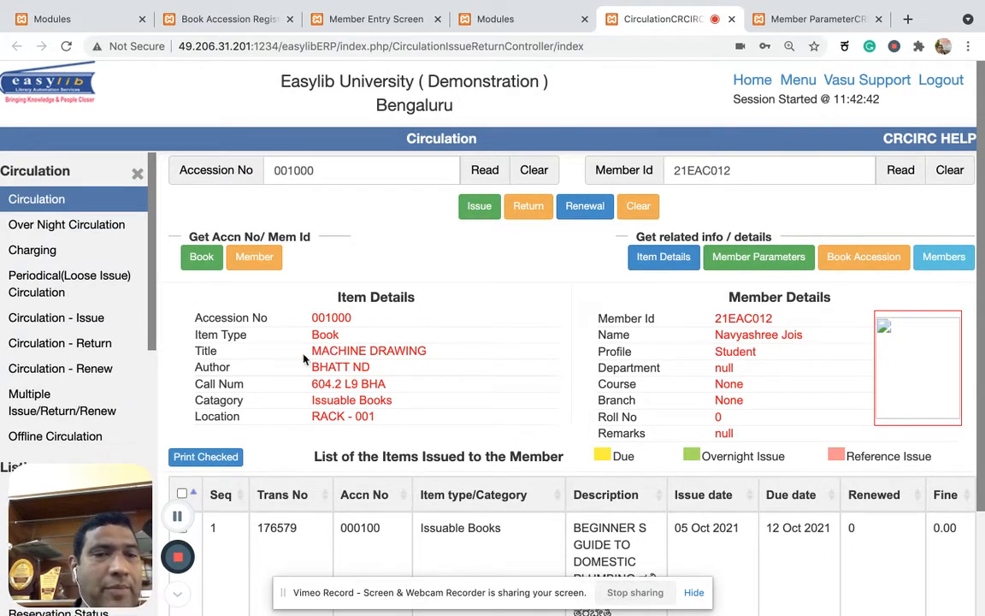
pyautogui.tripleClick(312, 405)
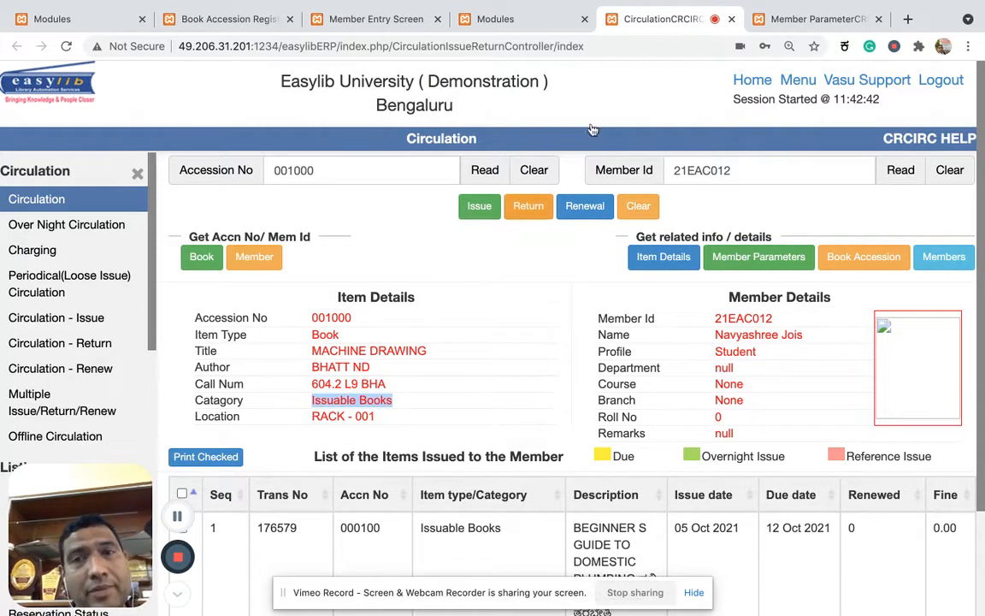
pyautogui.click(782, 17)
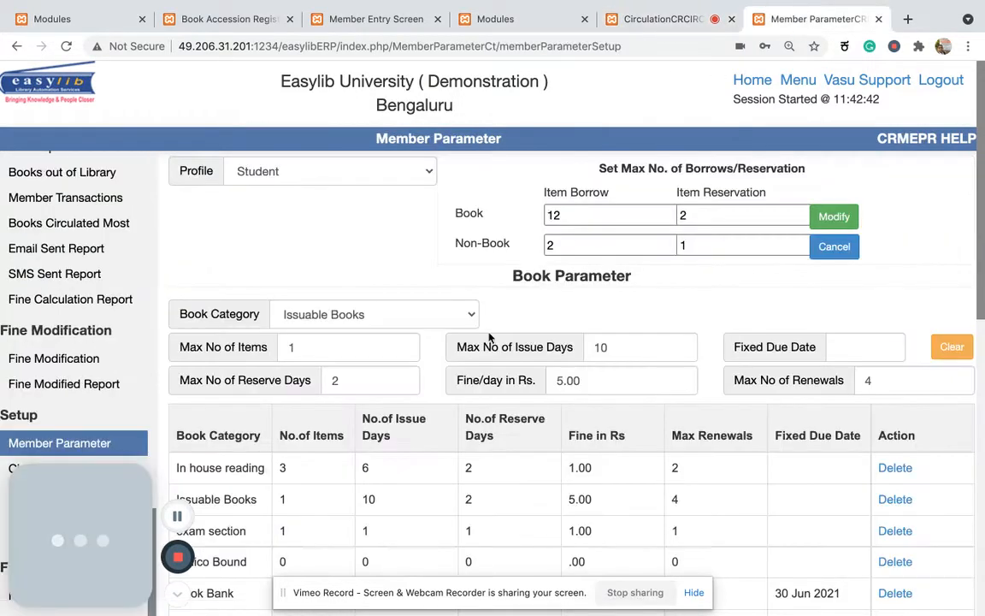
pyautogui.scroll(-3, 315, 470)
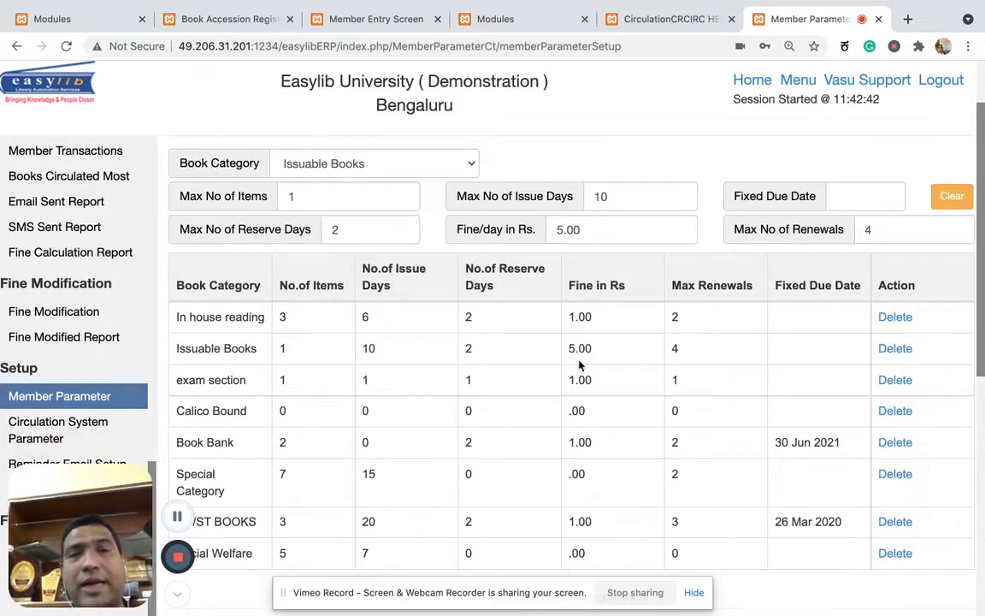
# Return the member's BEGINNER S GUIDE TO DOMESTIC PLUMBING book on the Circulation page and reload the member's issued items.
pyautogui.click(670, 17)
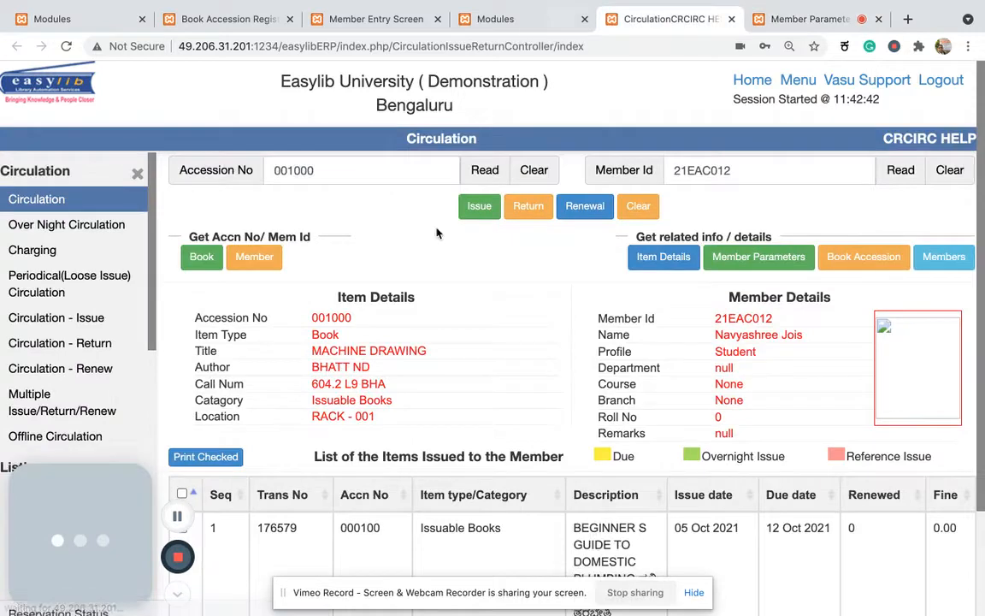
pyautogui.scroll(-3, 430, 293)
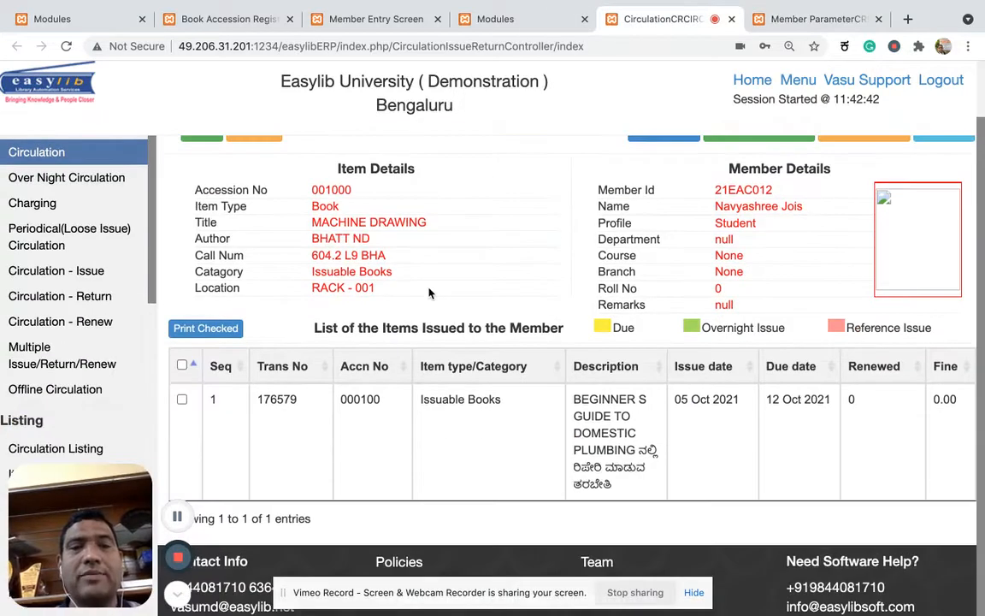
pyautogui.click(469, 419)
pyautogui.scroll(4, 469, 420)
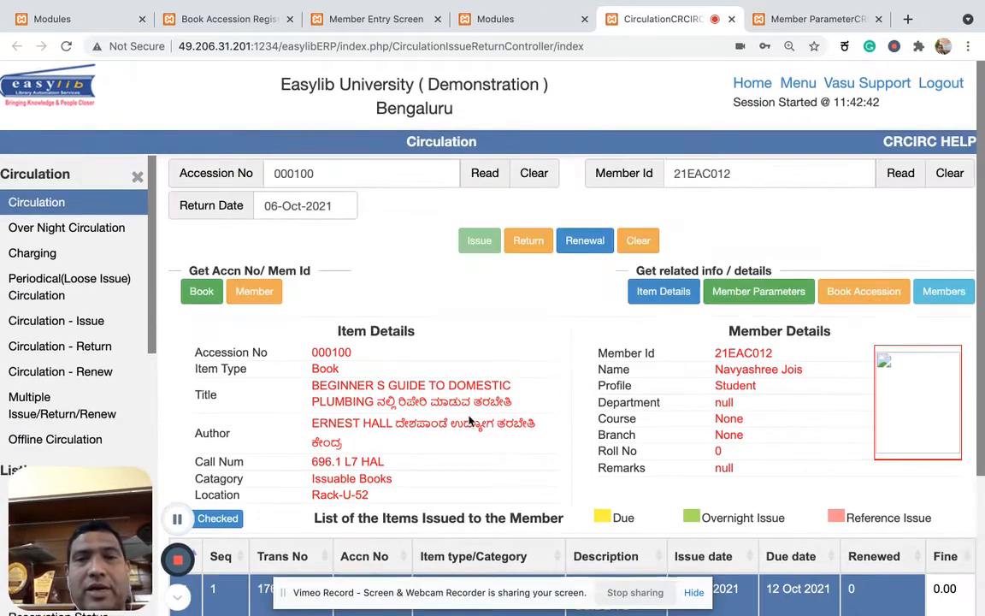
pyautogui.click(537, 242)
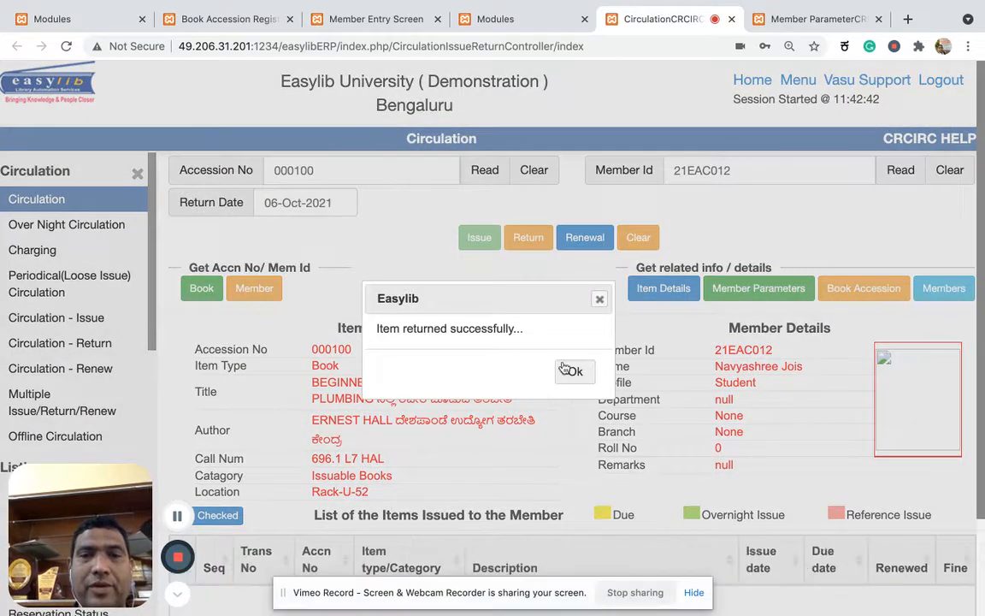
pyautogui.click(571, 370)
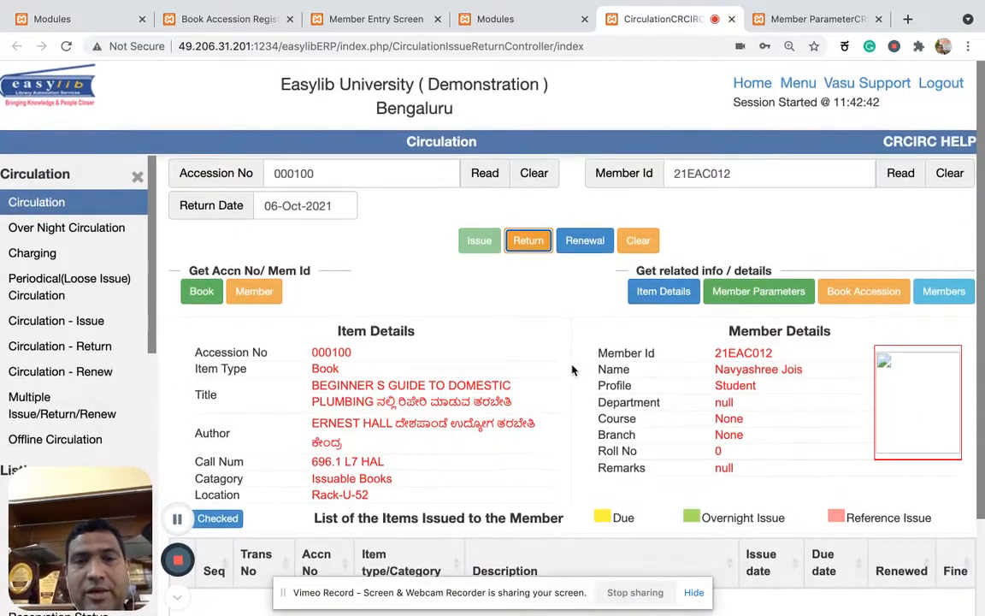
pyautogui.click(898, 181)
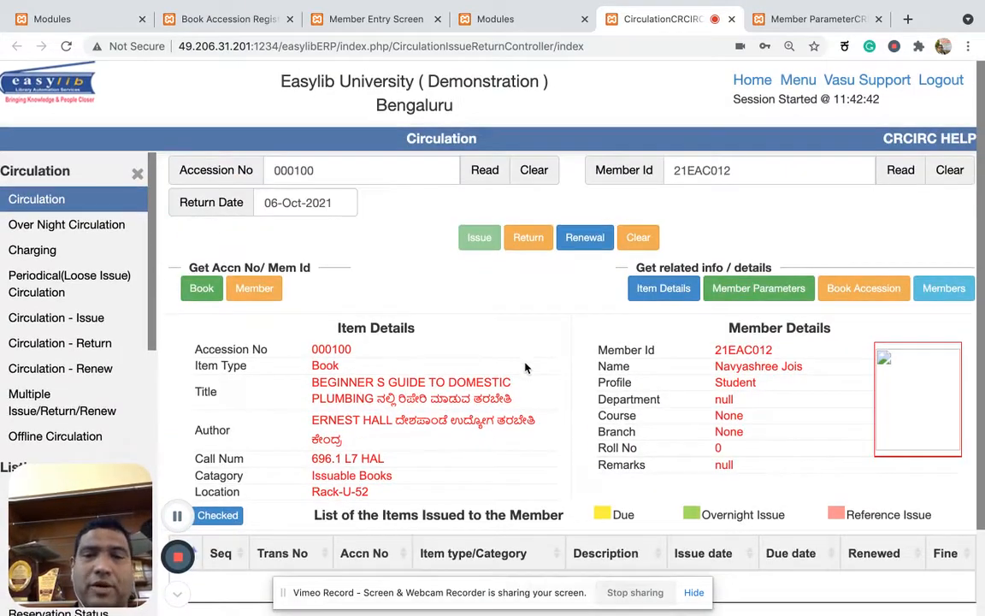
pyautogui.scroll(-3, 527, 369)
pyautogui.scroll(3, 477, 445)
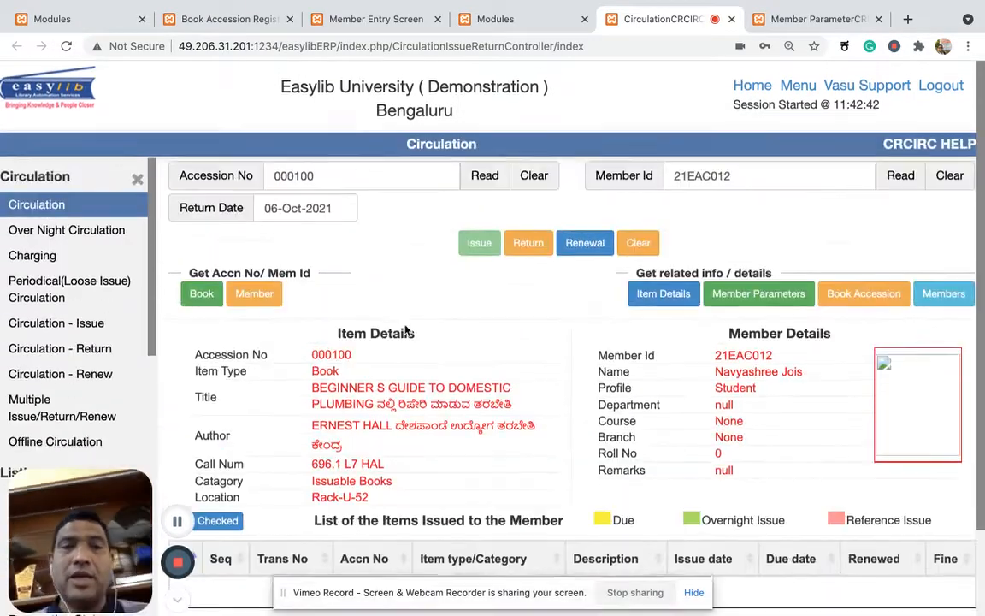
# Load book accession 001000 and issue MACHINE DRAWING to the member, acknowledging the message.
pyautogui.doubleClick(335, 171)
pyautogui.write('00')
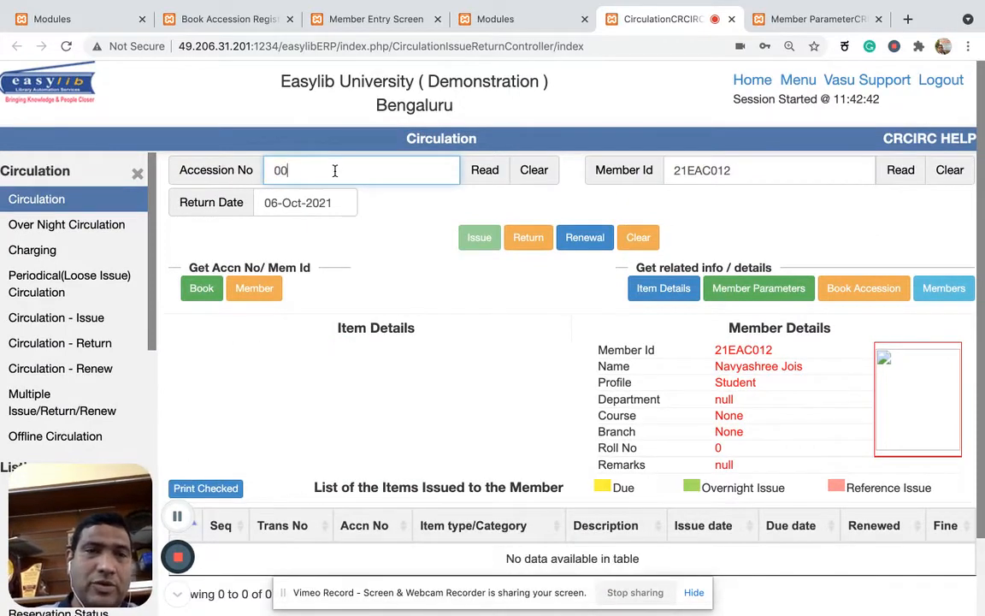
pyautogui.write('1000')
pyautogui.press('Return')
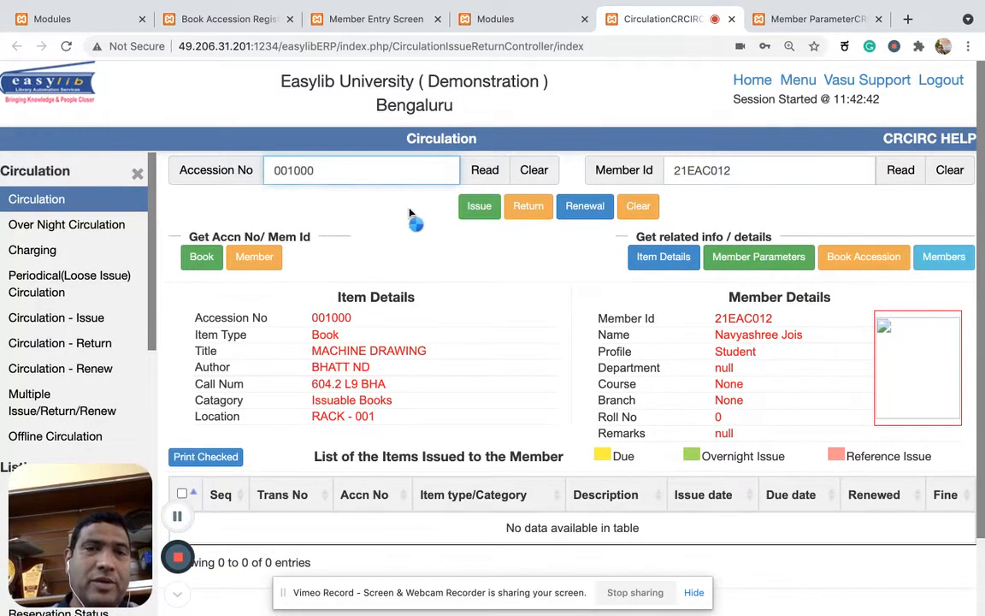
pyautogui.scroll(-2, 449, 318)
pyautogui.scroll(2, 448, 317)
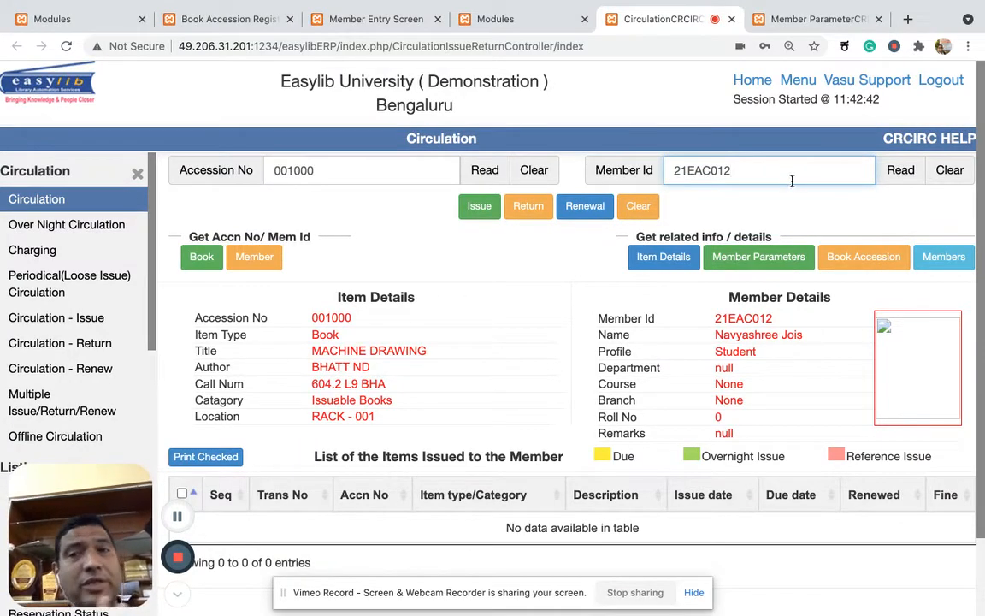
pyautogui.click(479, 206)
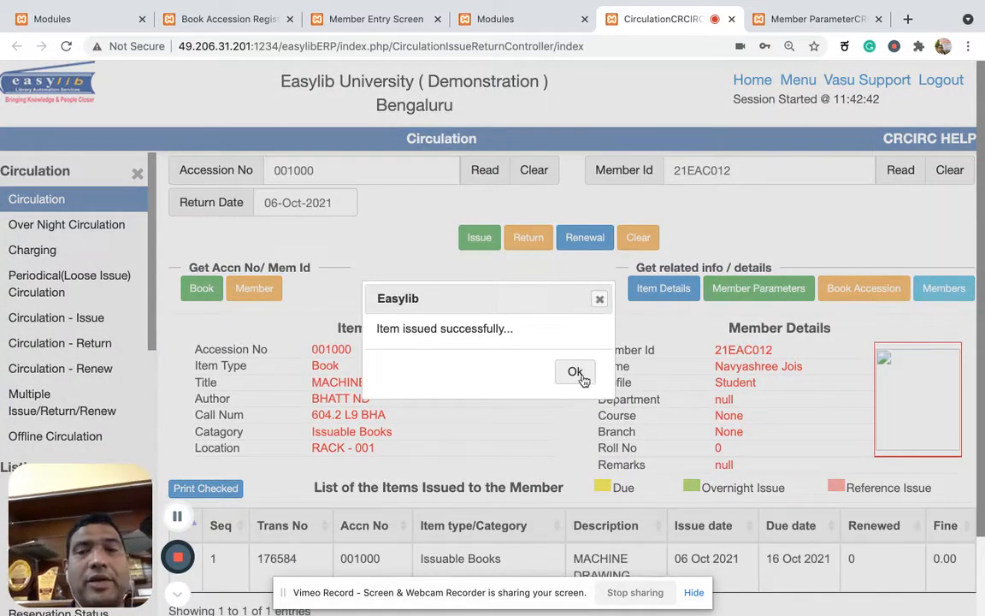
pyautogui.click(576, 373)
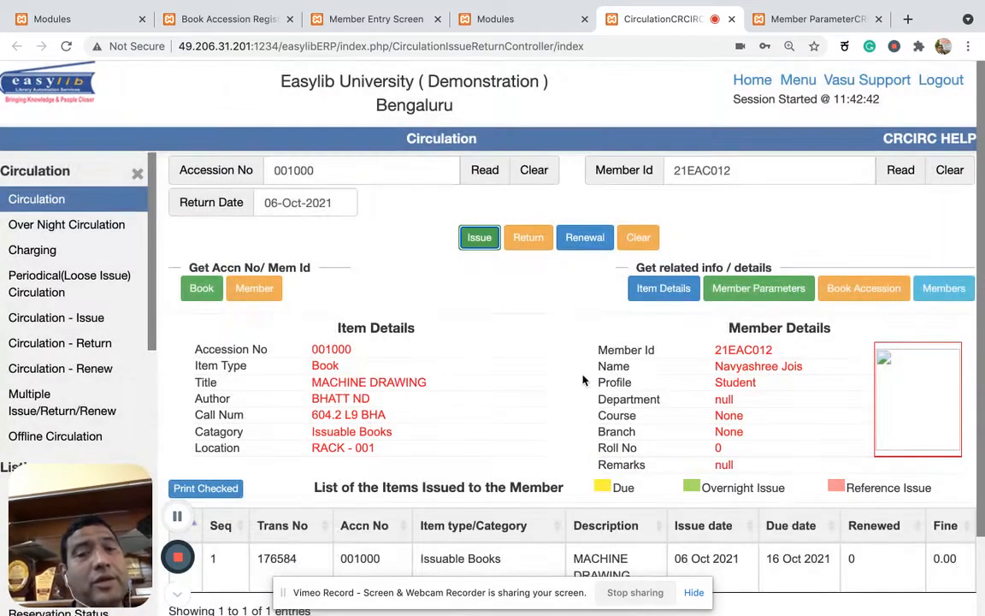
# Compare the Issuable Books limit in the Member Parameter setup with the member's list of issued items.
pyautogui.click(826, 19)
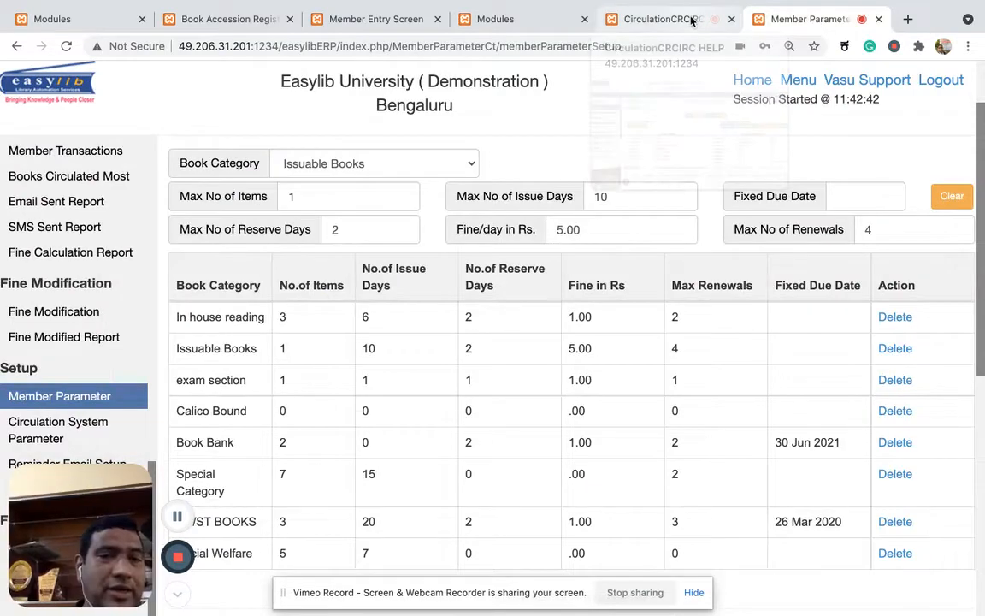
pyautogui.click(691, 20)
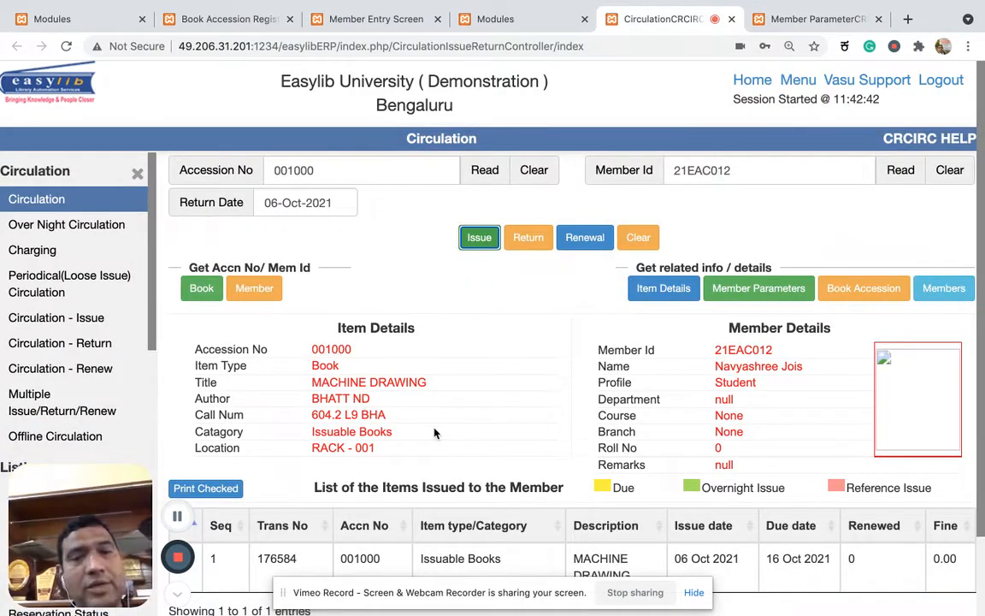
pyautogui.scroll(-2, 433, 434)
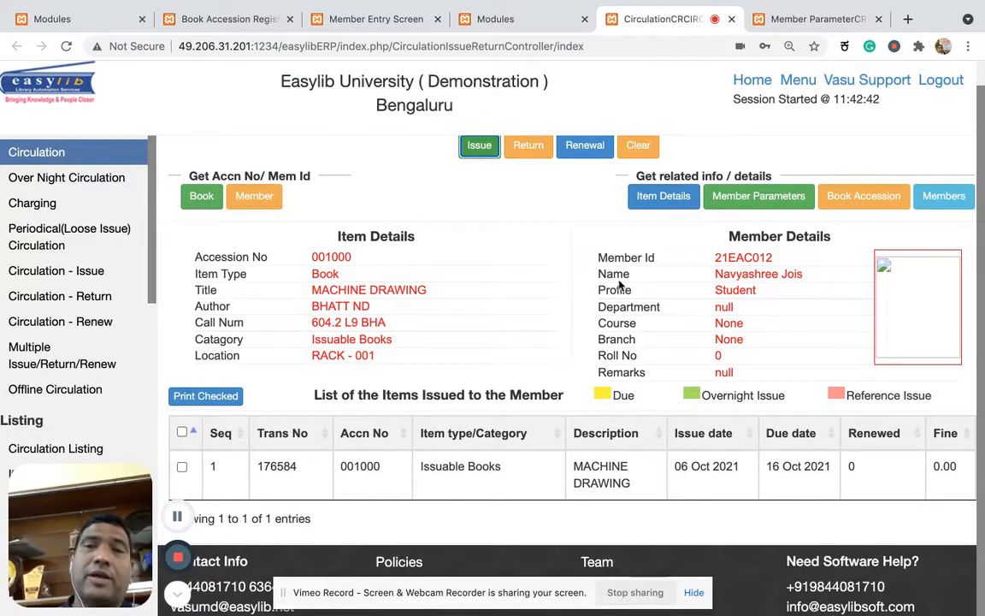
pyautogui.scroll(2, 619, 285)
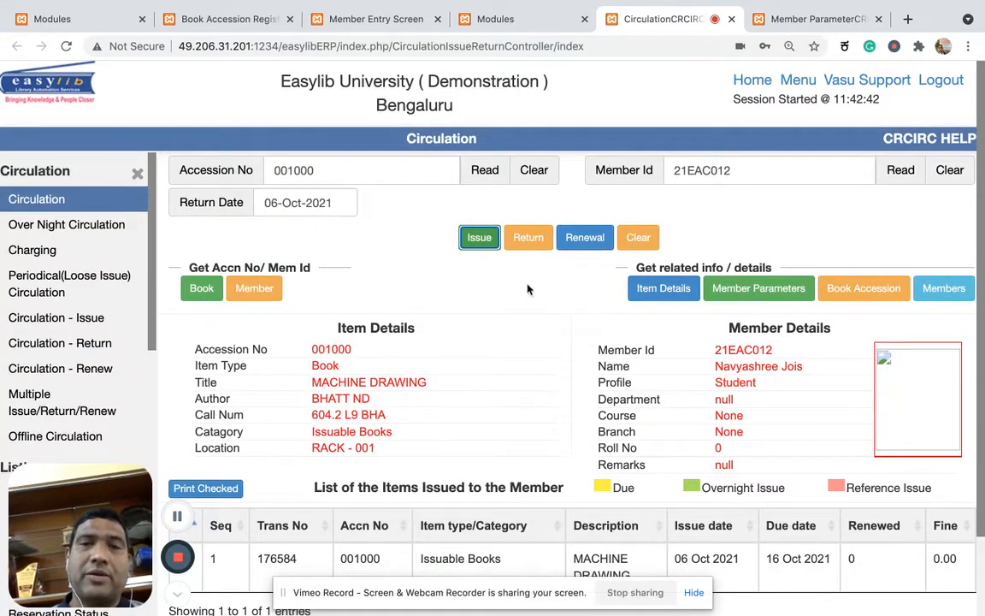
# Change the accession number to 001001, read the item and try to issue this second Issuable Books copy to the member.
pyautogui.click(411, 162)
pyautogui.press('BackSpace')
pyautogui.write('1')
pyautogui.click(484, 170)
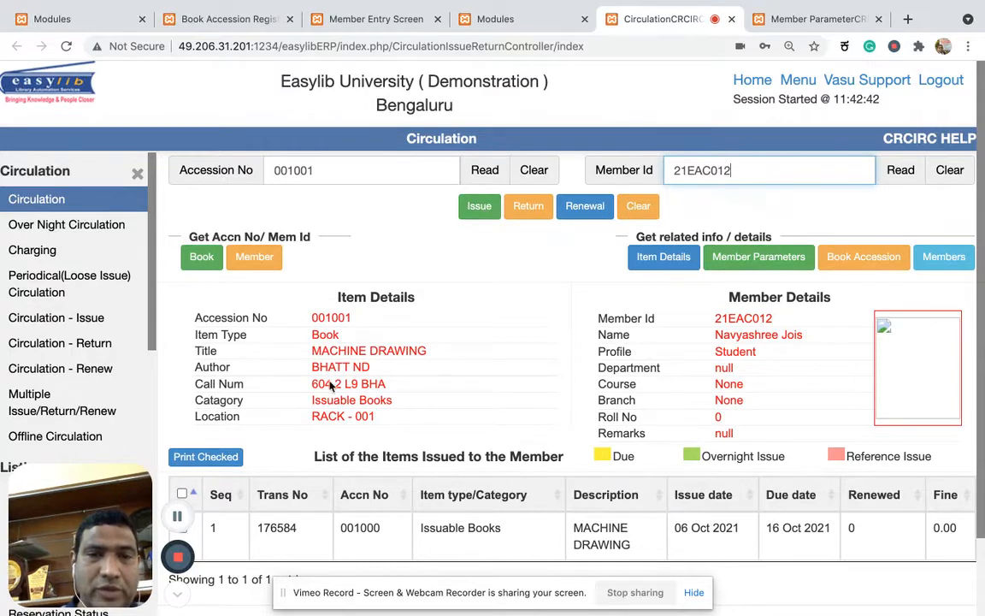
pyautogui.click(477, 214)
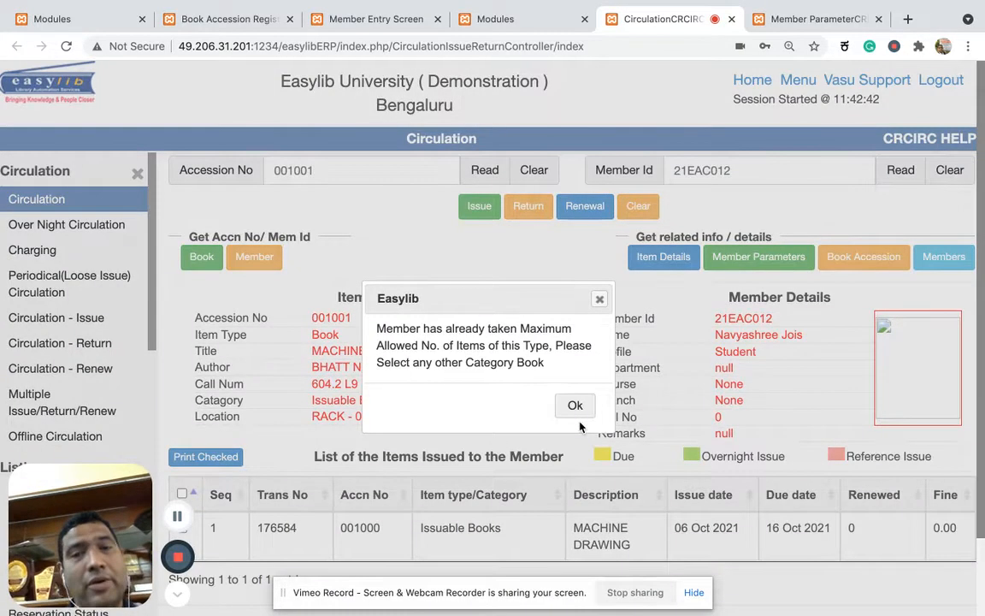
# Dismiss the message, set the maximum number of items for Issuable Books to 5 in the Member Parameter setup and save.
pyautogui.click(576, 405)
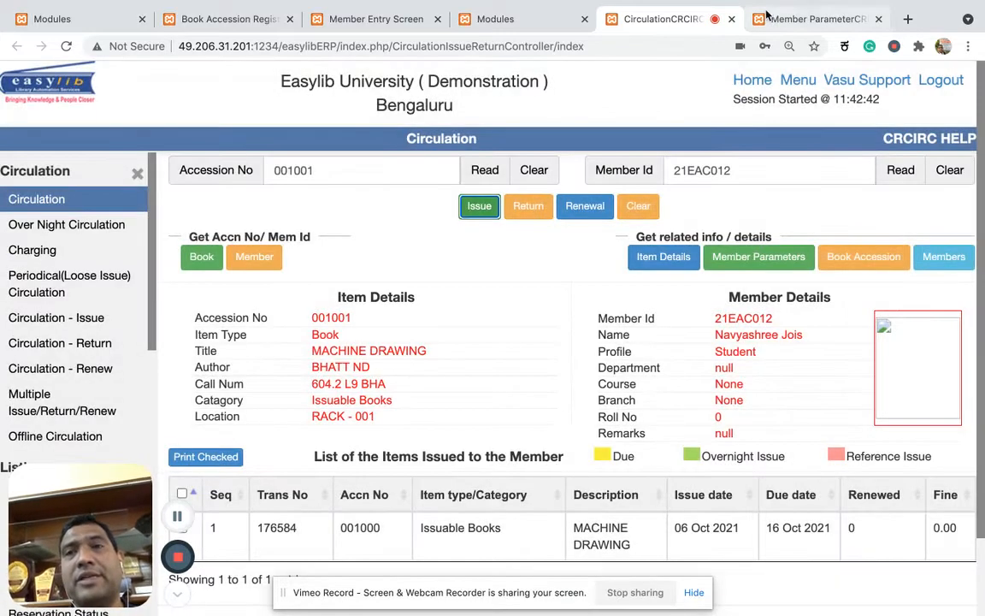
pyautogui.click(809, 18)
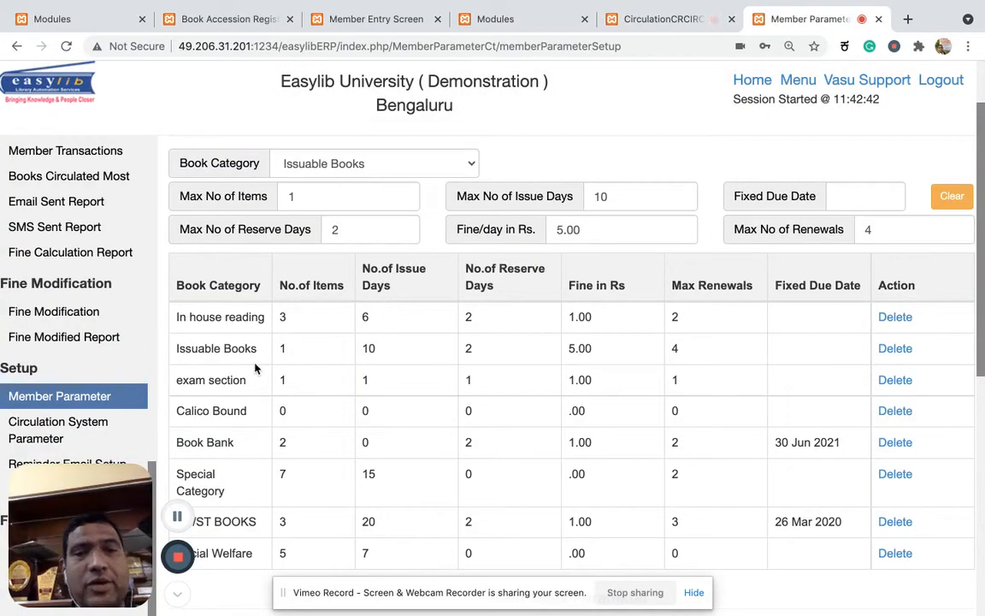
pyautogui.click(230, 352)
pyautogui.scroll(3, 373, 263)
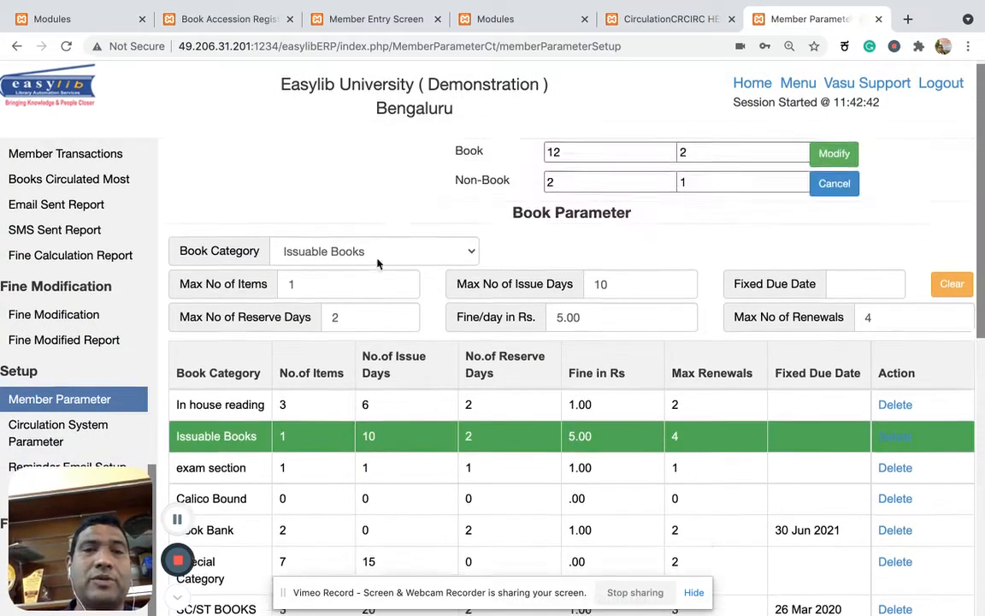
pyautogui.click(310, 348)
pyautogui.write('5')
pyautogui.scroll(-4, 505, 351)
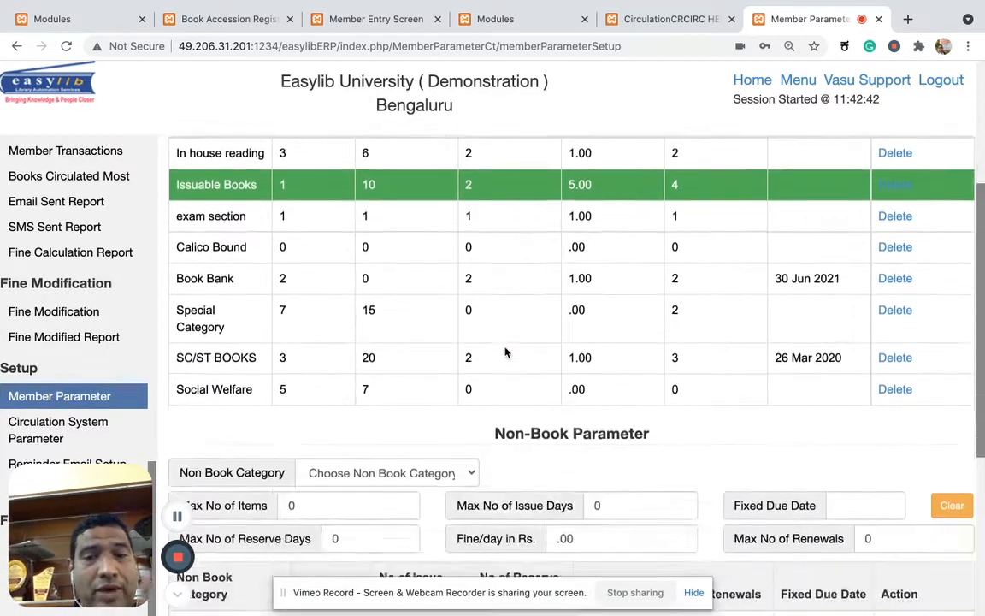
pyautogui.scroll(-5, 506, 351)
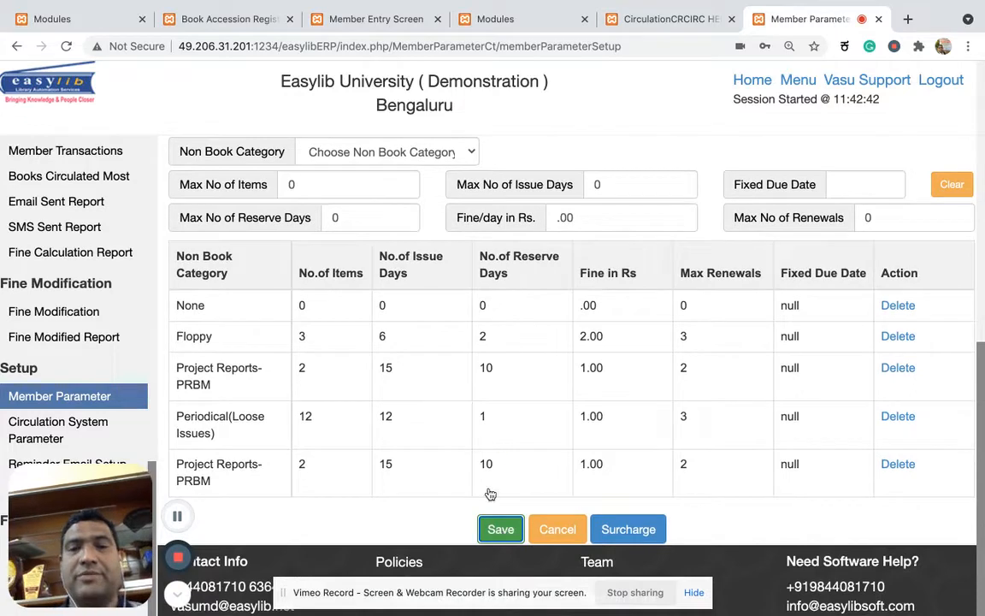
pyautogui.click(501, 528)
pyautogui.click(574, 372)
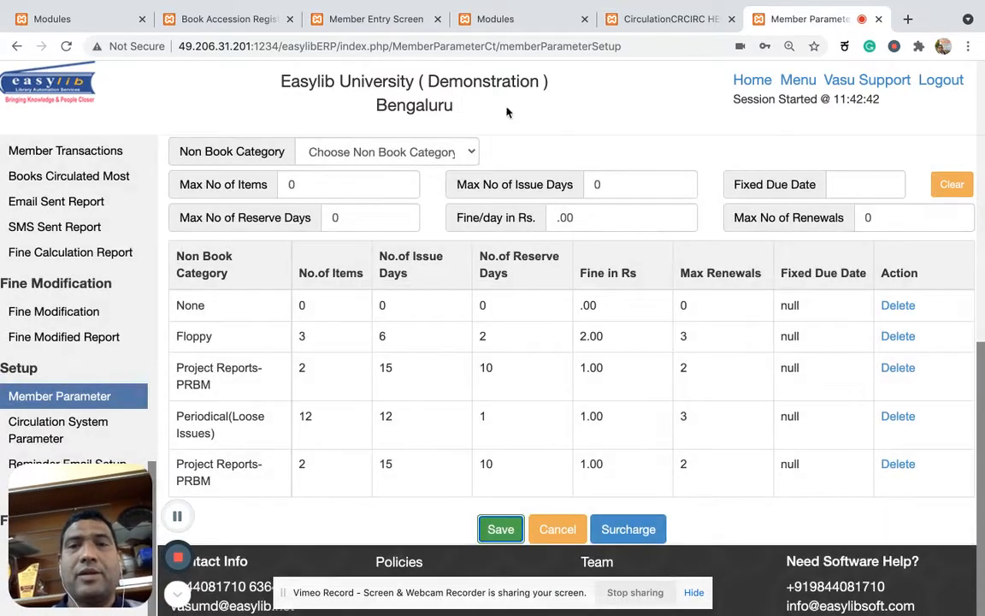
# Issue accession 001001 to the member on the Circulation page and review the member's issued items.
pyautogui.click(547, 19)
pyautogui.click(671, 19)
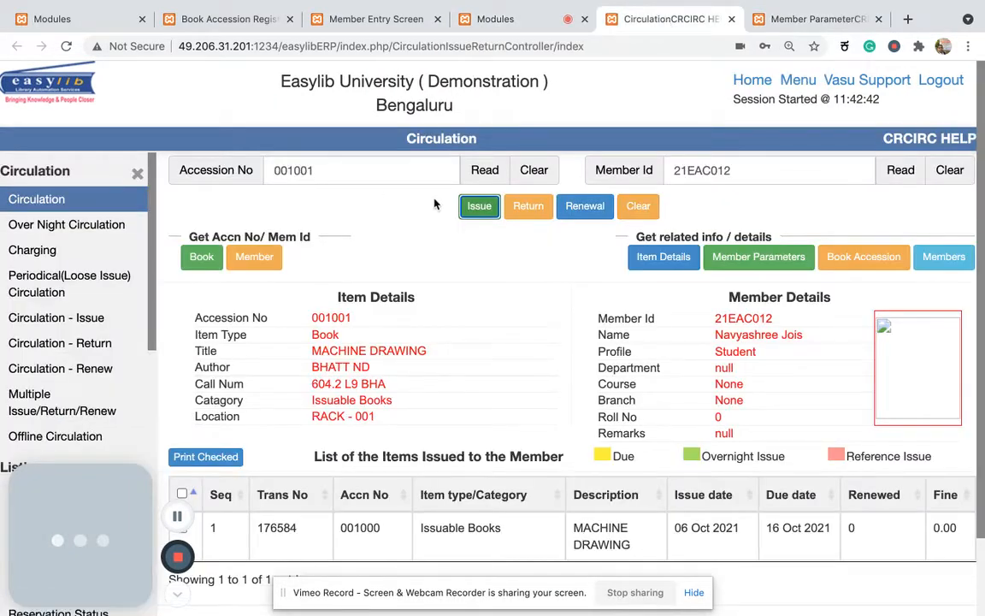
pyautogui.click(480, 207)
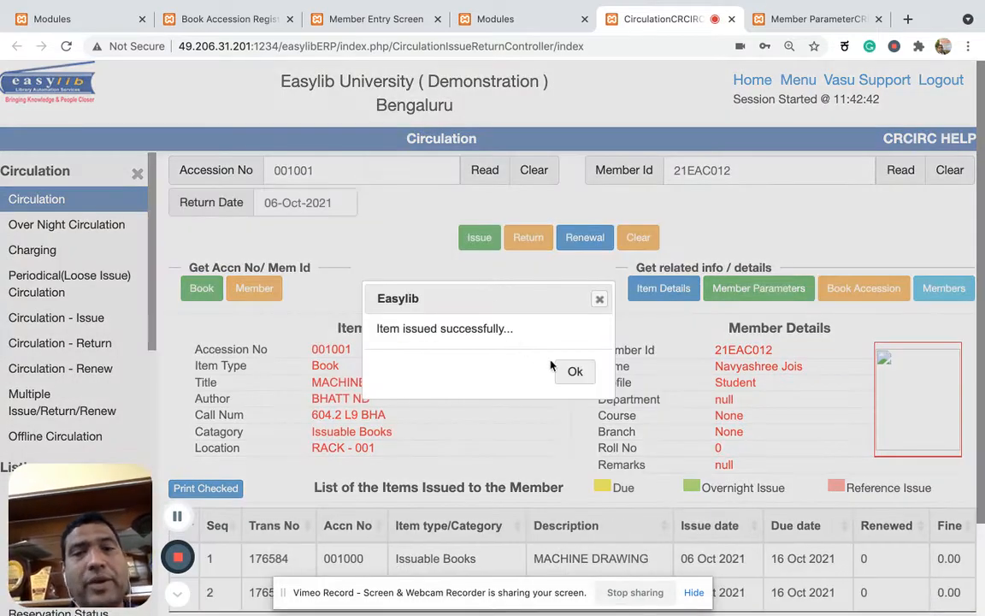
pyautogui.click(577, 371)
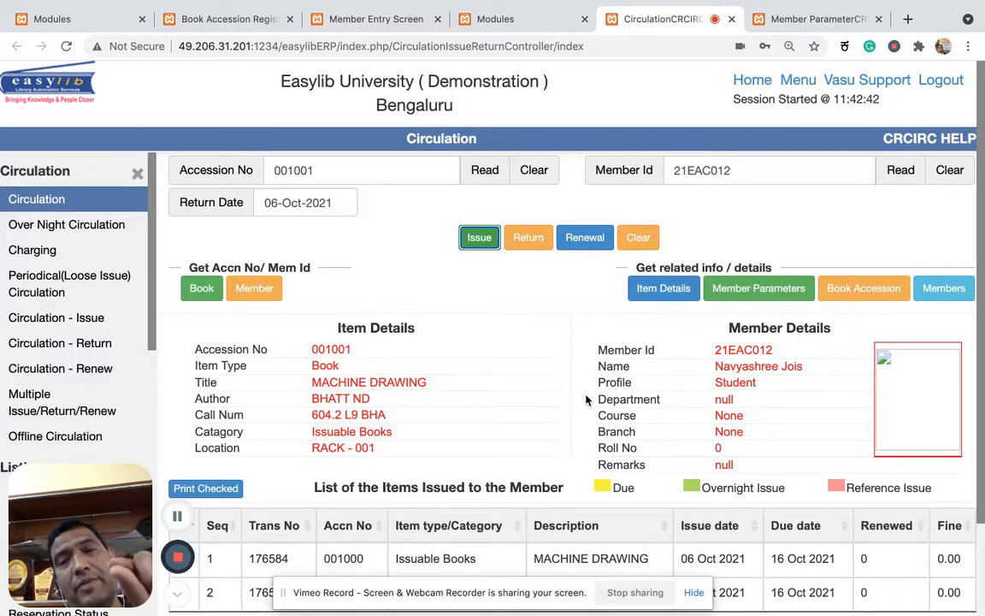
pyautogui.scroll(-2, 587, 400)
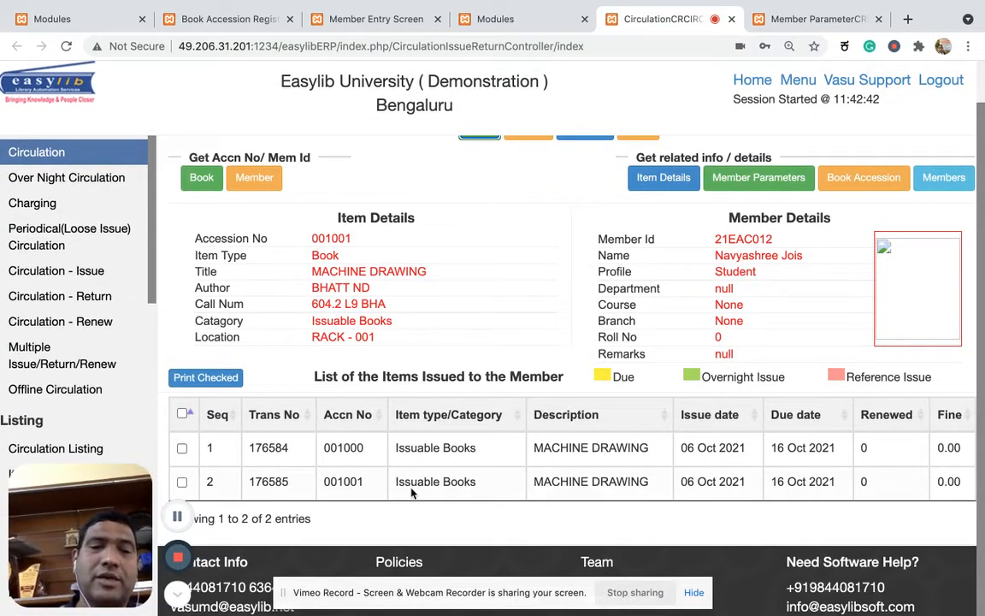
# Change the accession number to 001002 and read the item's details.
pyautogui.scroll(2, 410, 493)
pyautogui.click(343, 171)
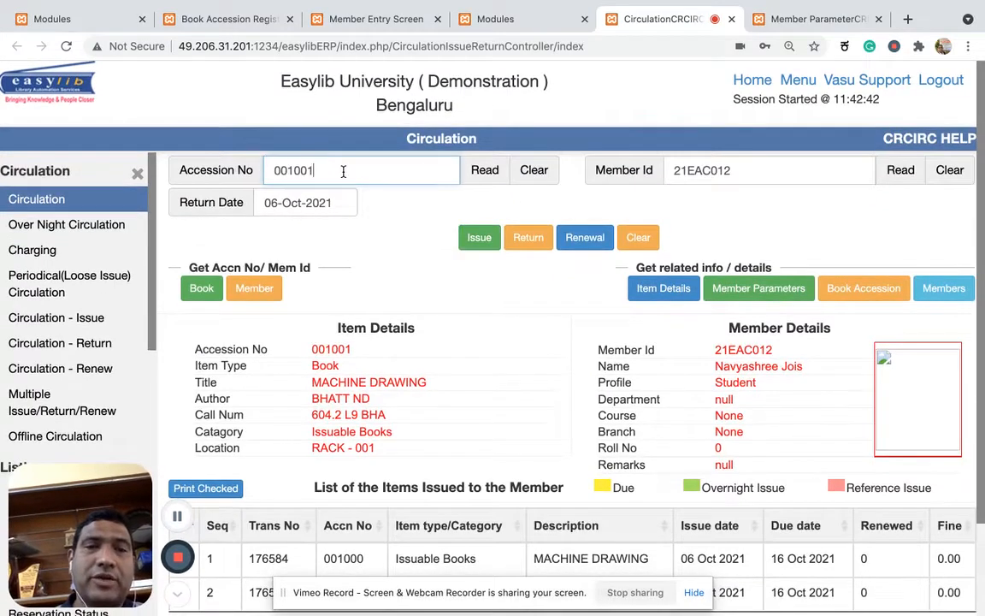
pyautogui.press('BackSpace')
pyautogui.write('2')
pyautogui.click(481, 170)
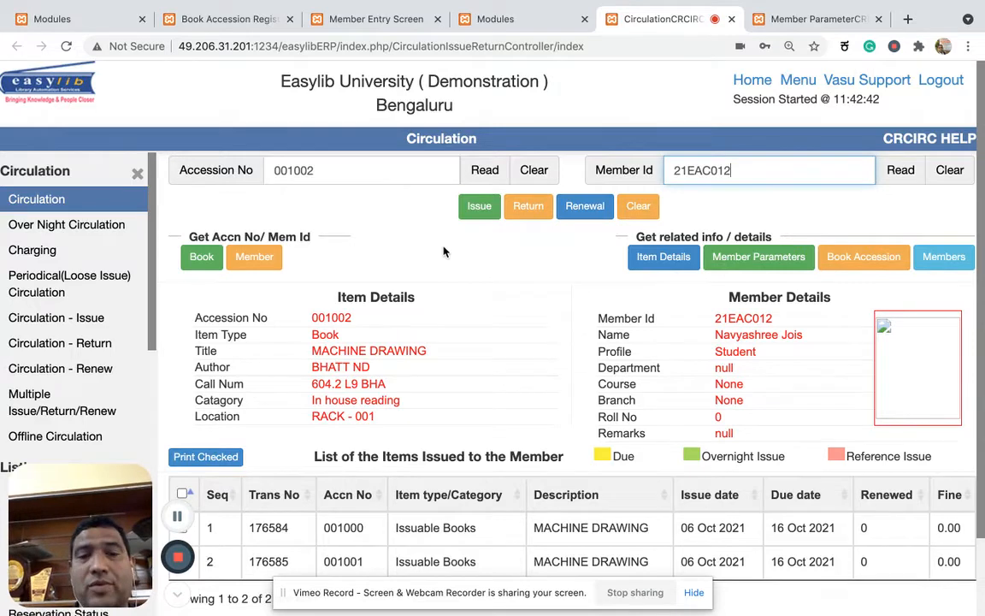
pyautogui.scroll(-2, 443, 252)
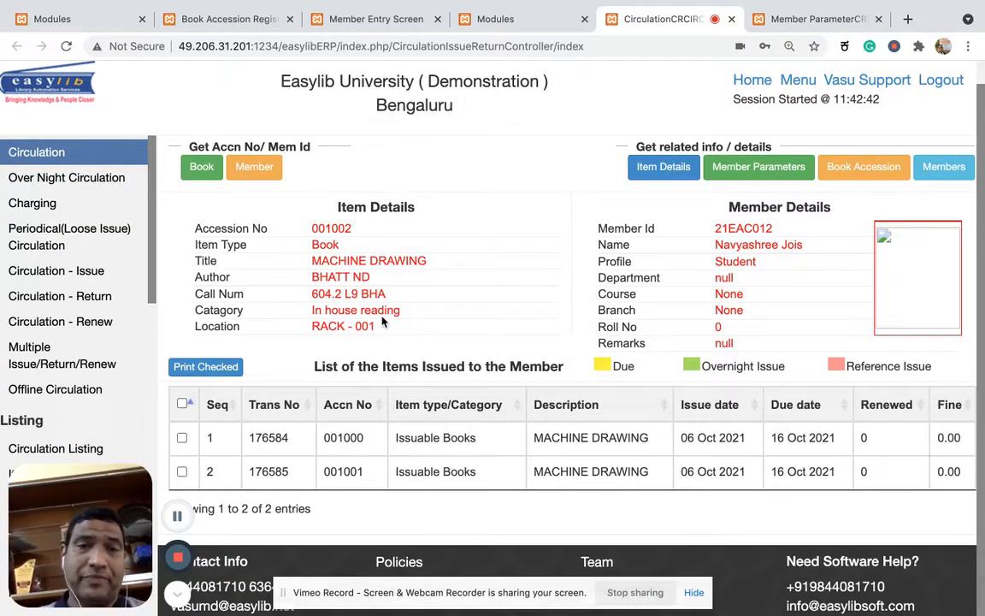
# Check the In house reading item limit in the Member Parameter setup and issue accession 001002 to the member.
pyautogui.click(816, 21)
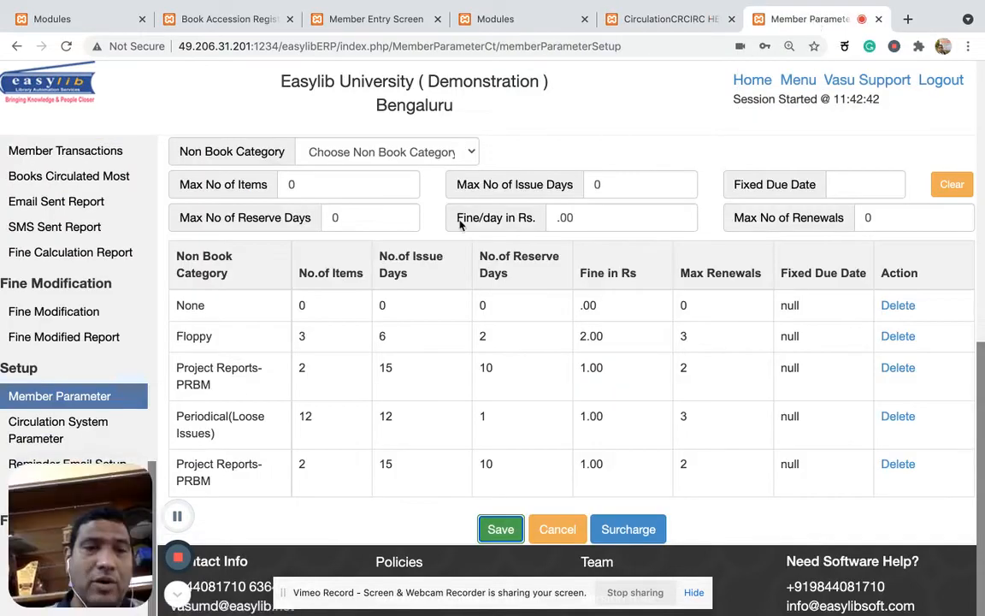
pyautogui.scroll(5, 238, 359)
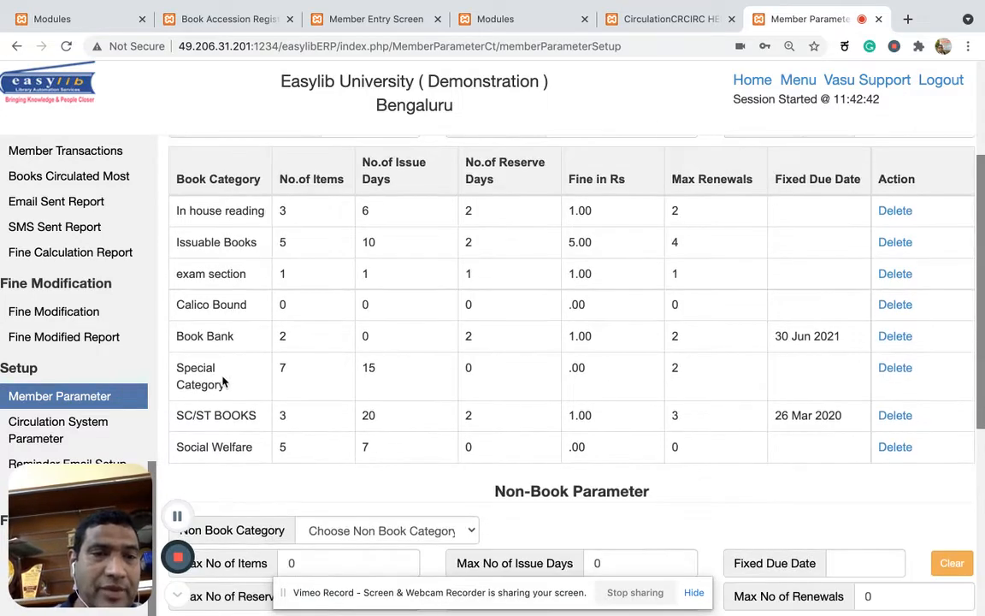
pyautogui.scroll(1, 228, 338)
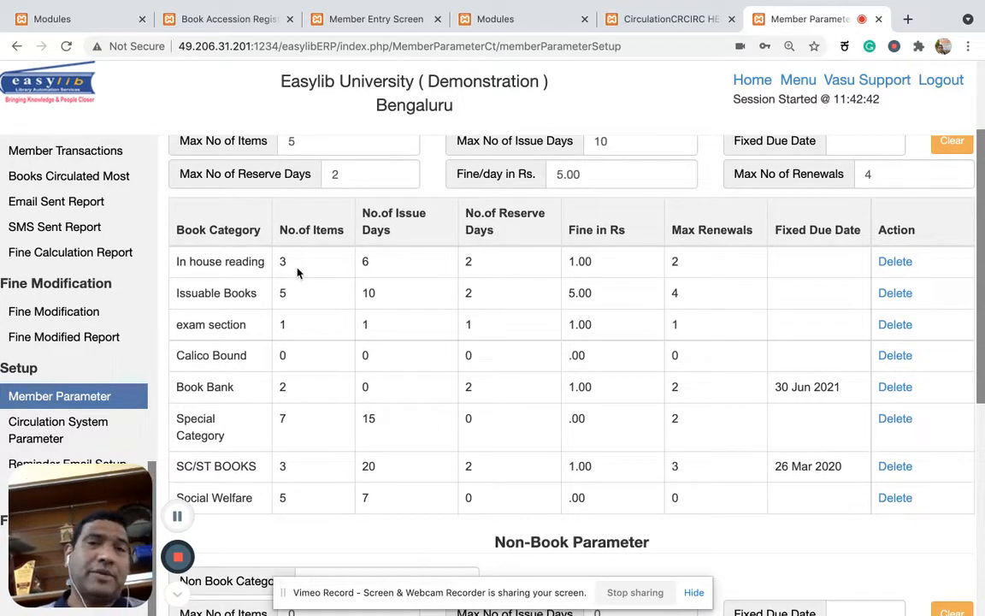
pyautogui.scroll(3, 297, 272)
pyautogui.click(524, 21)
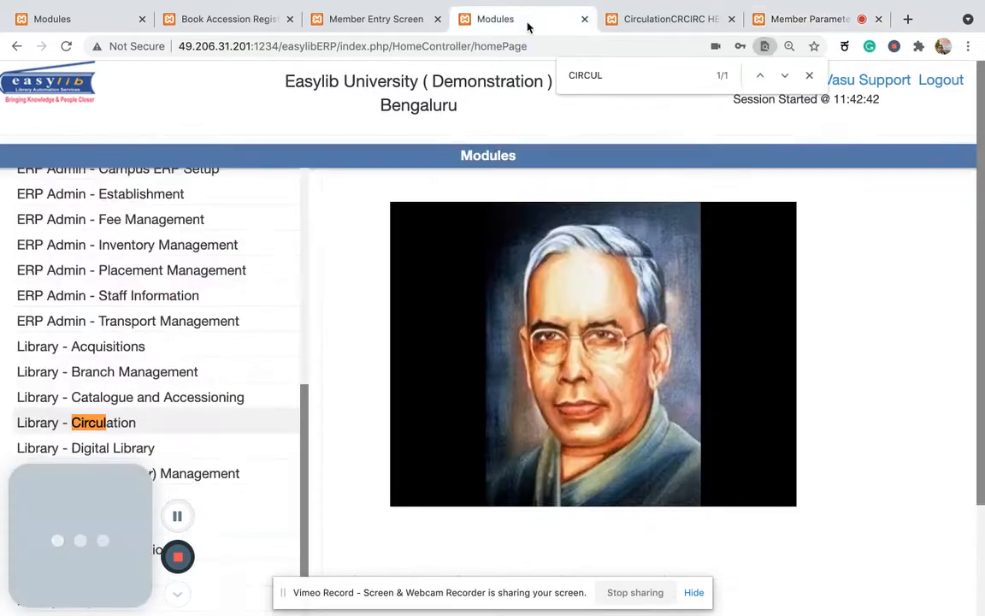
pyautogui.click(670, 18)
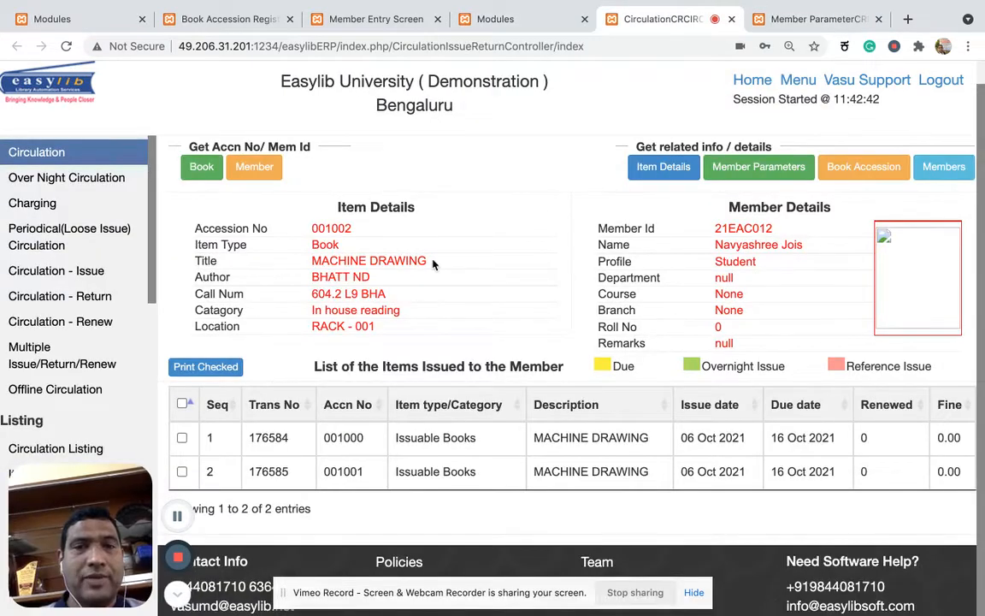
pyautogui.scroll(2, 432, 265)
pyautogui.click(479, 207)
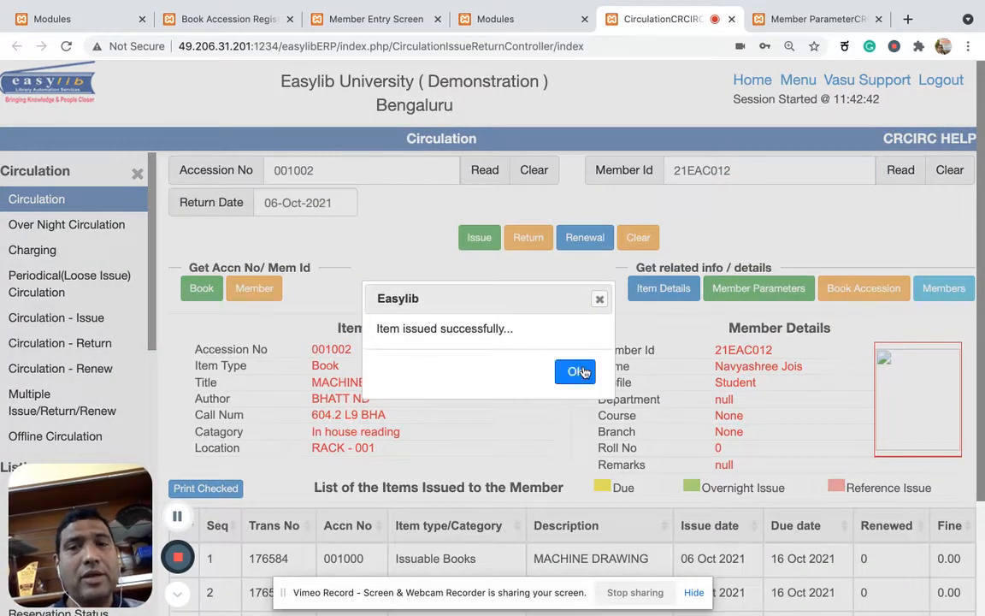
pyautogui.click(576, 369)
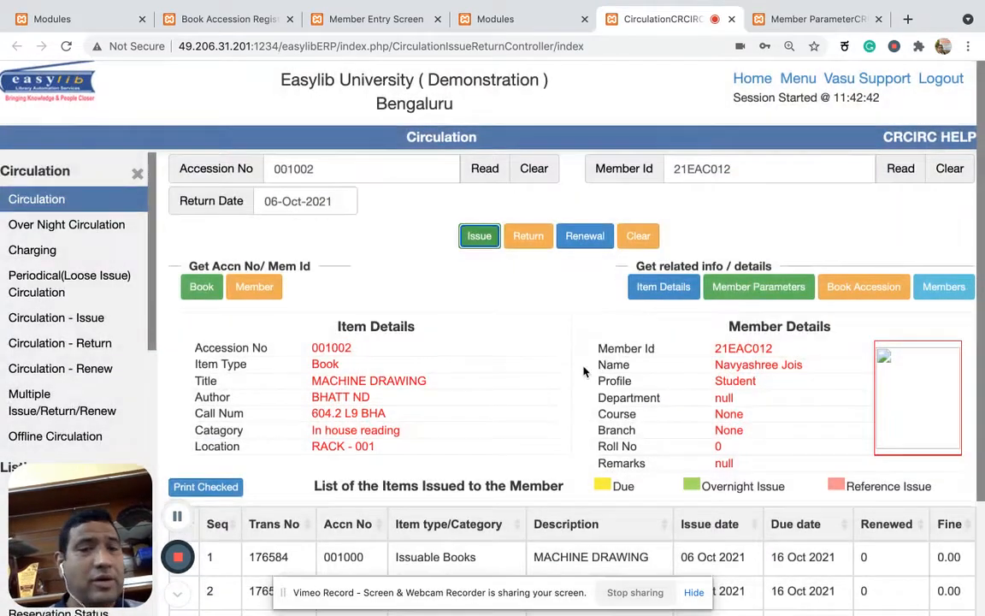
pyautogui.scroll(-3, 584, 370)
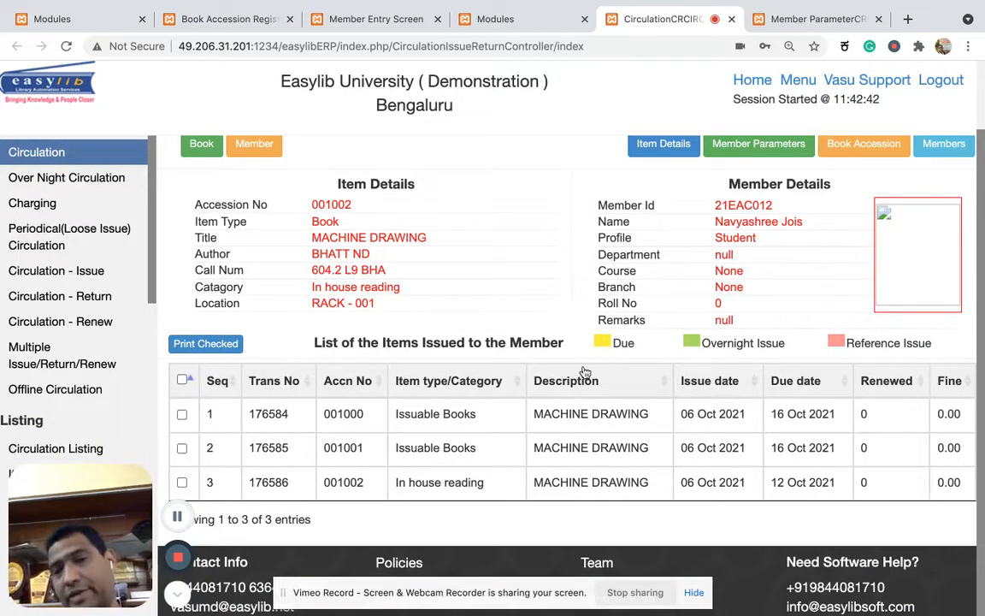
# Select accession 001001 in the member's issued items and return it, acknowledging the message.
pyautogui.click(448, 453)
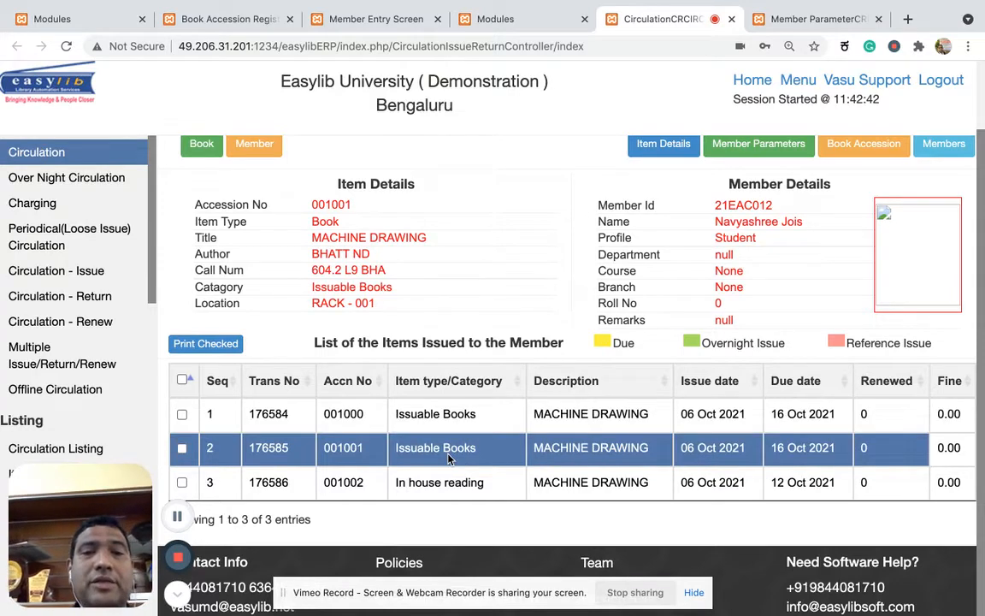
pyautogui.scroll(3, 464, 342)
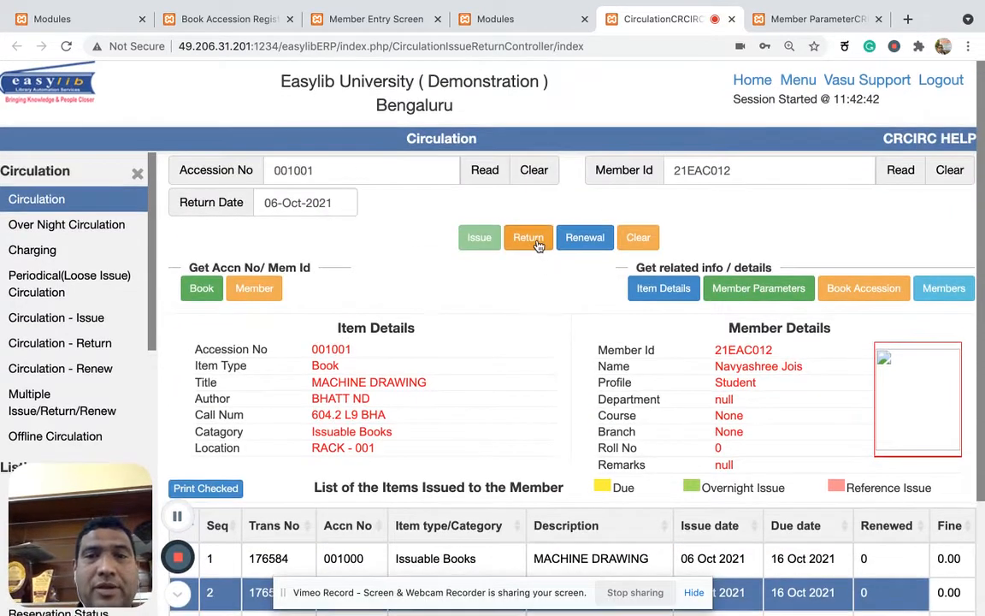
pyautogui.click(537, 246)
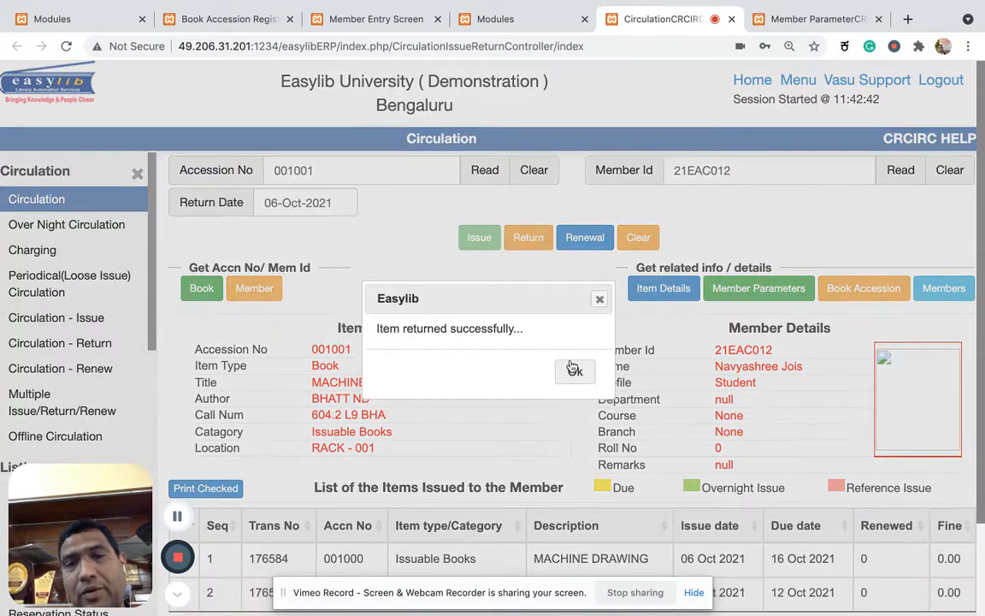
pyautogui.click(569, 370)
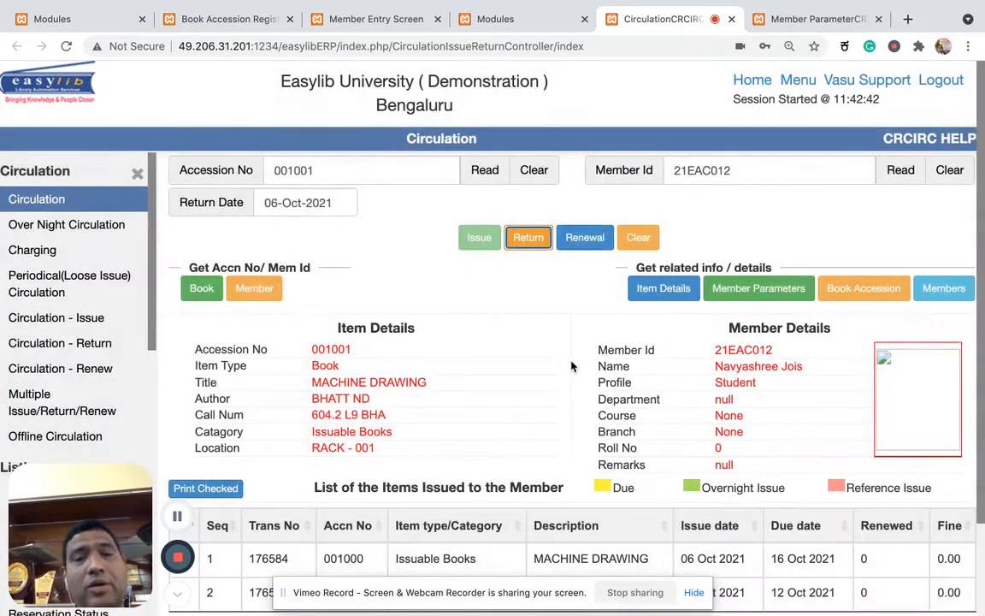
pyautogui.scroll(-2, 571, 366)
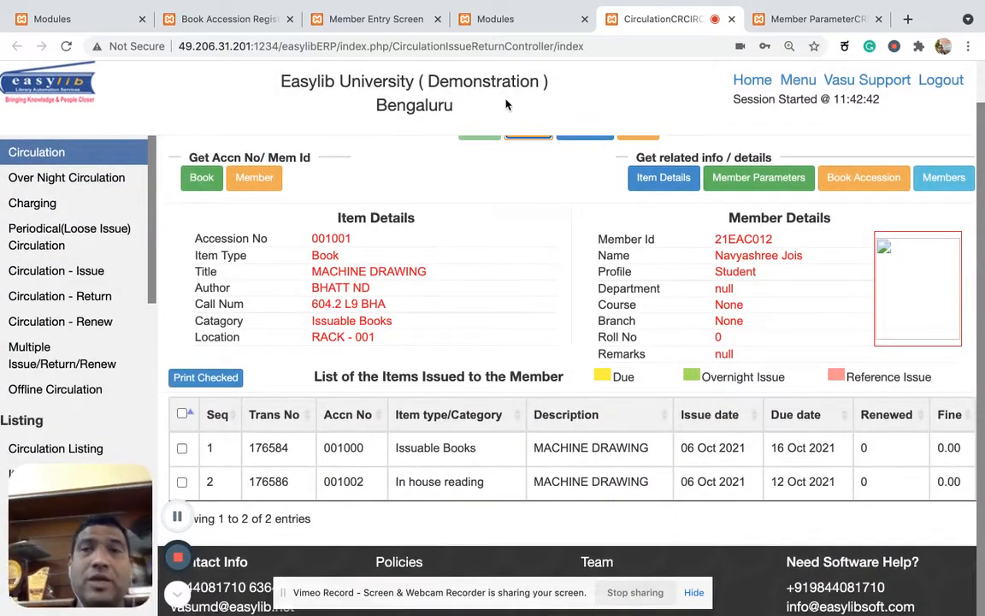
# Set the Student profile's maximum book Item Borrow to 2 in the Member Parameter setup and apply the modification.
pyautogui.click(774, 24)
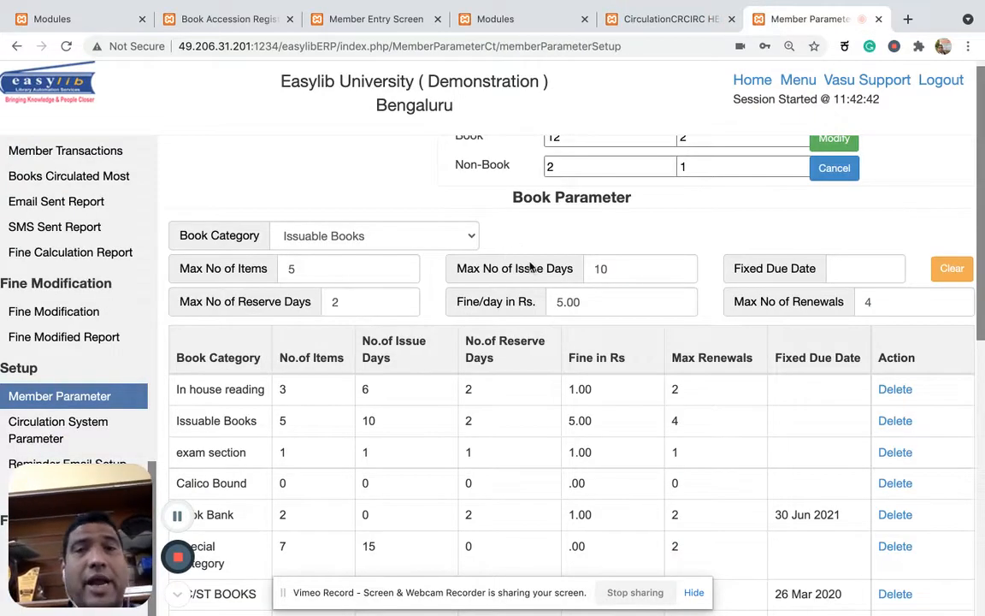
pyautogui.scroll(2, 530, 267)
pyautogui.scroll(-5, 297, 440)
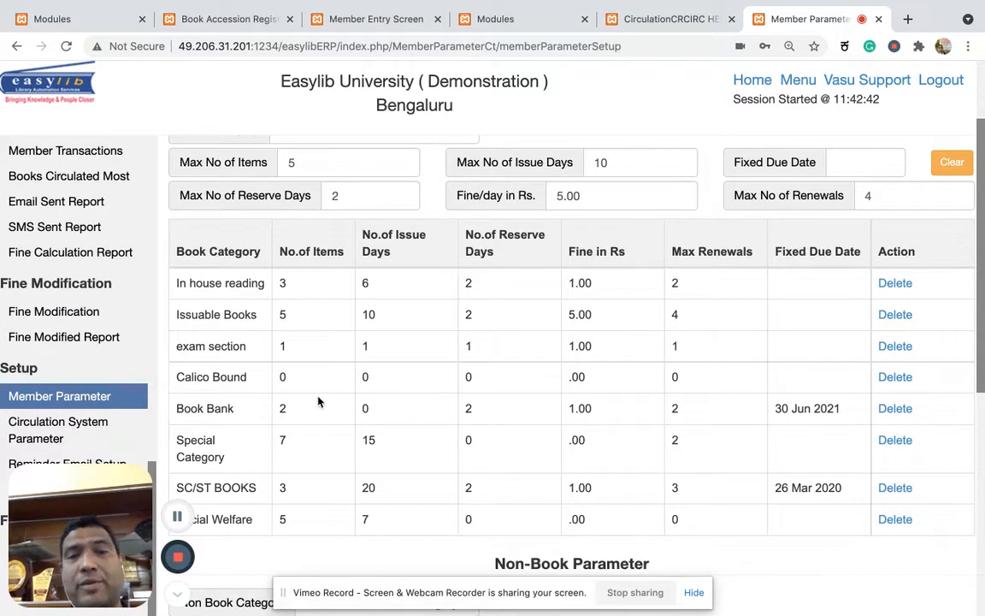
pyautogui.scroll(5, 285, 356)
pyautogui.doubleClick(589, 224)
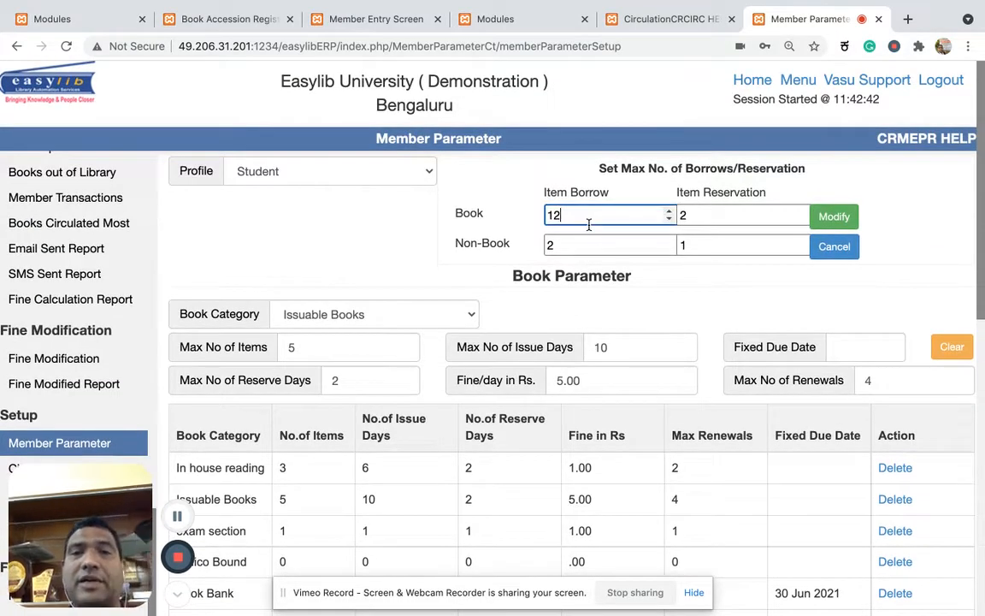
pyautogui.write('2')
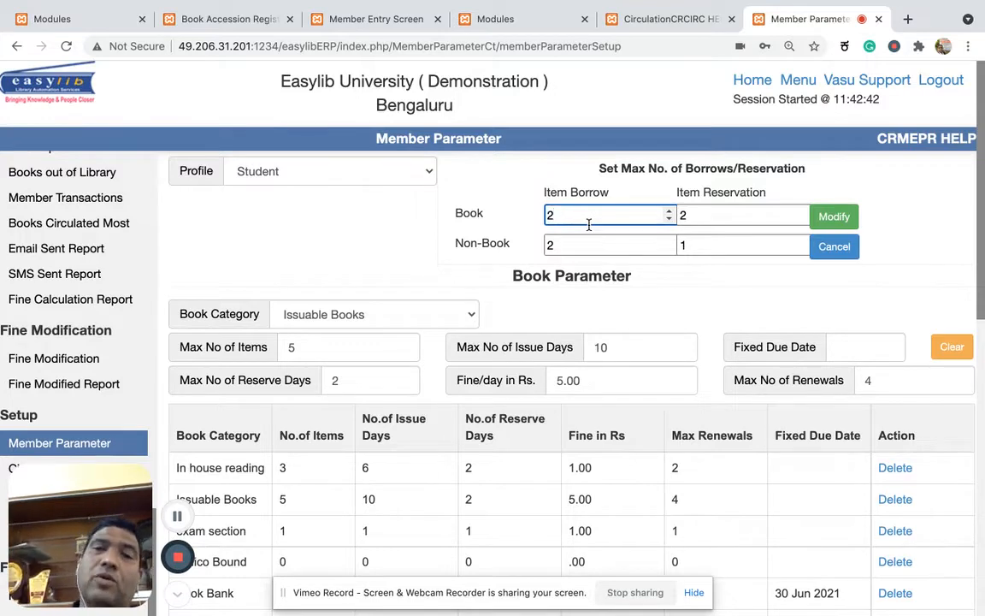
pyautogui.click(831, 218)
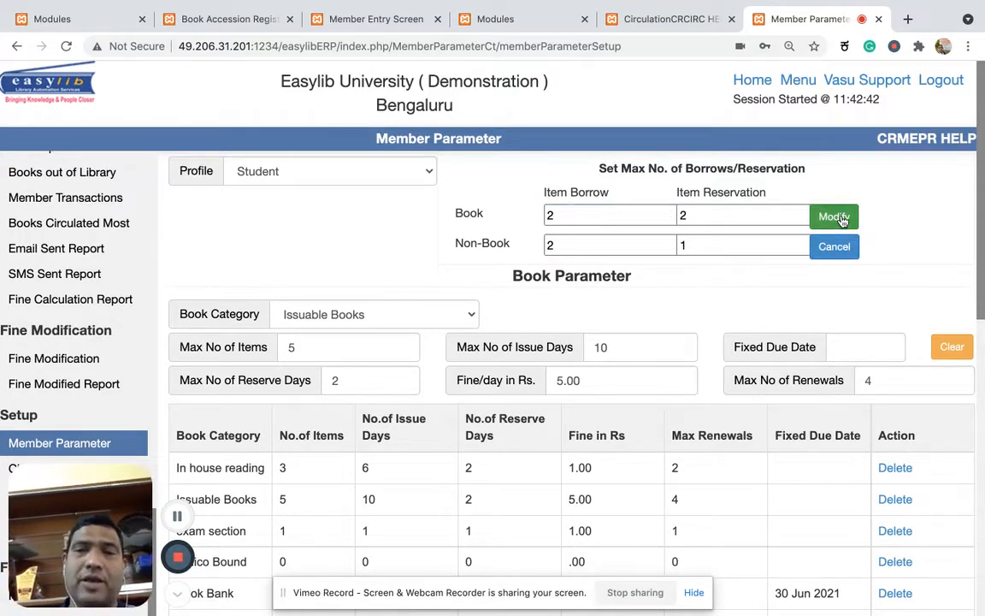
pyautogui.click(575, 407)
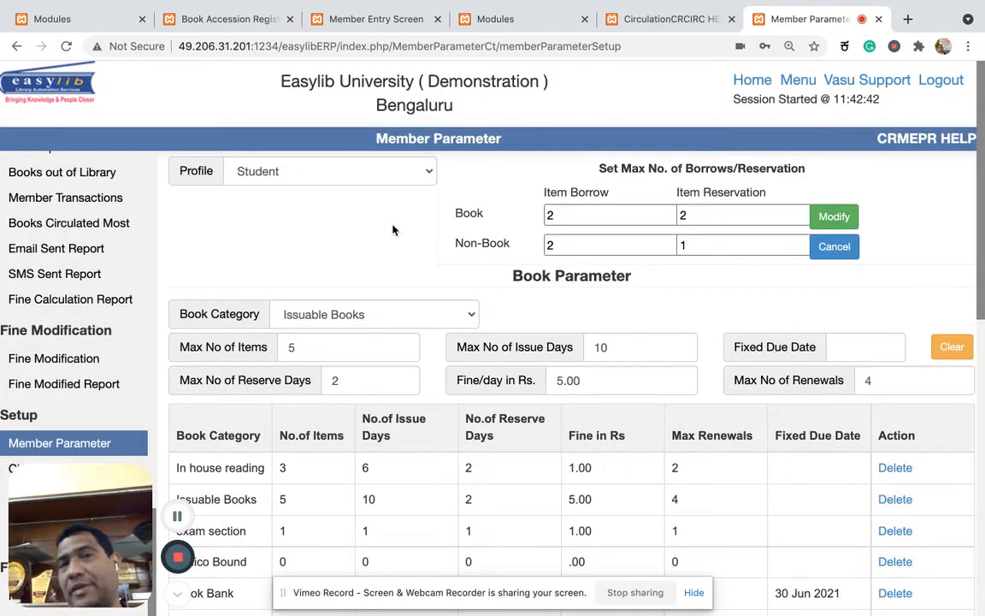
# Switch to the Circulation screen, look up accession 001002 and check the list of items issued to the member.
pyautogui.click(493, 21)
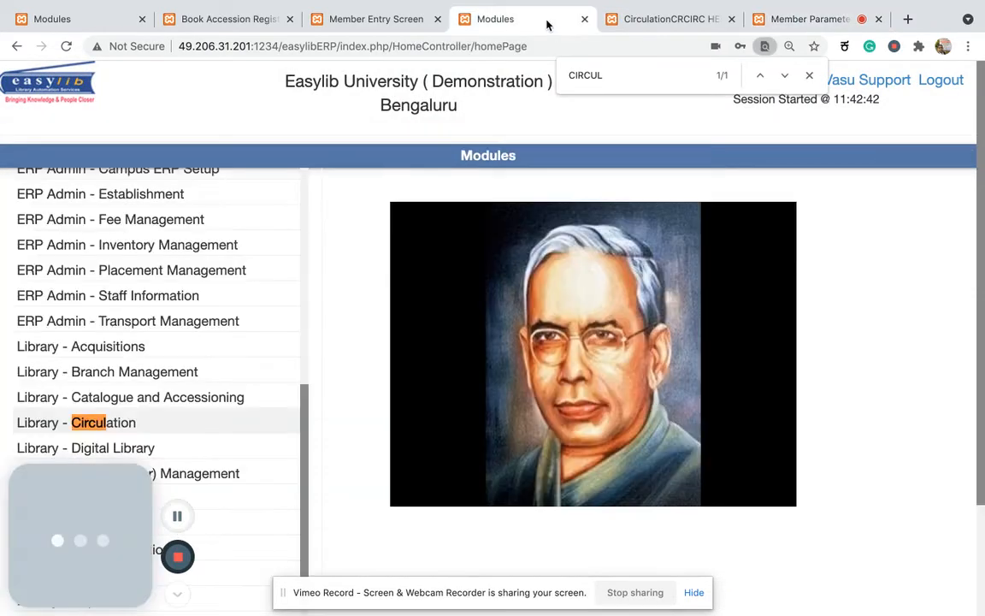
pyautogui.click(640, 19)
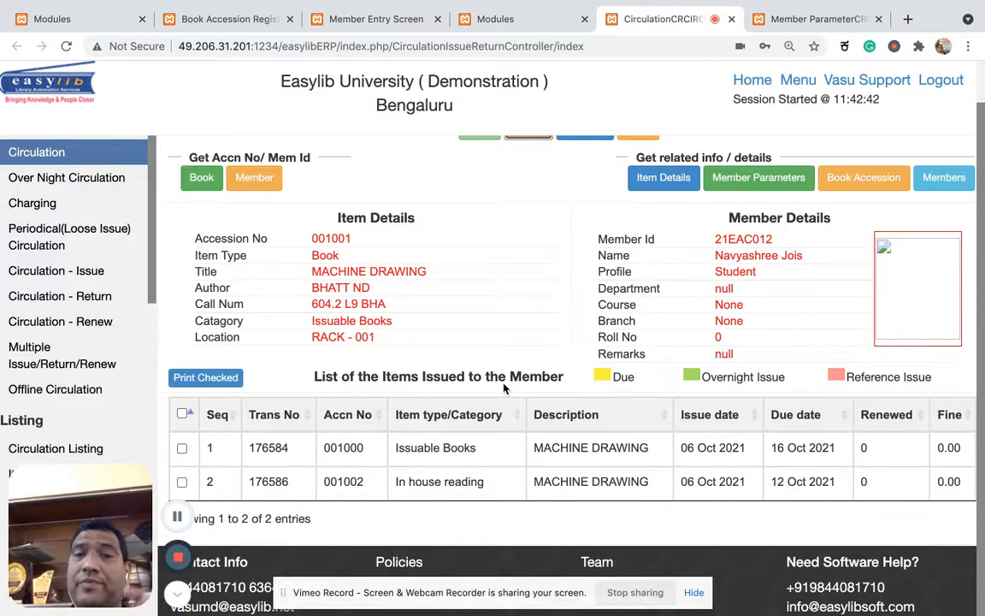
pyautogui.scroll(3, 504, 387)
pyautogui.click(366, 167)
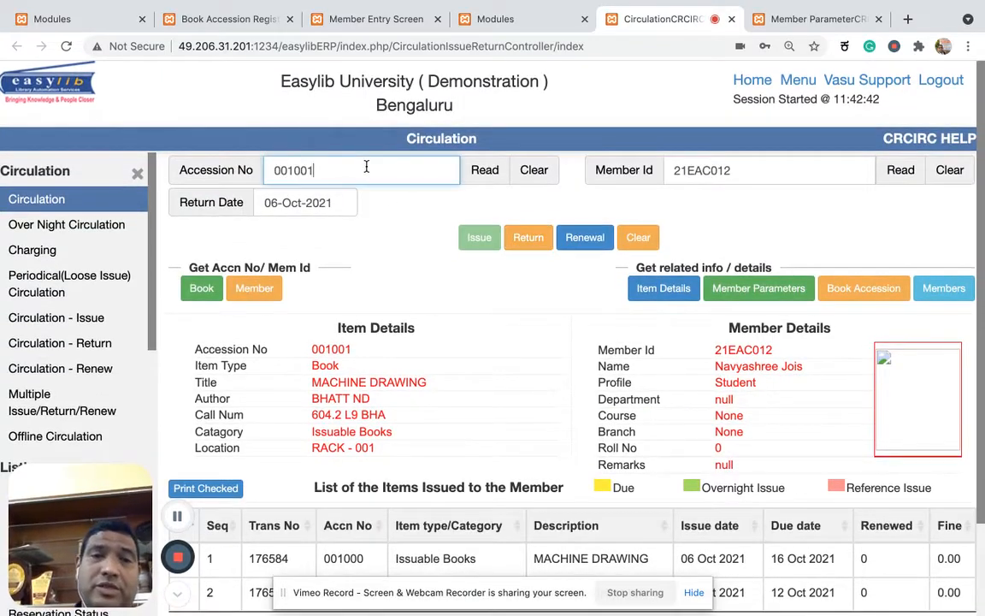
pyautogui.press('BackSpace')
pyautogui.write('2')
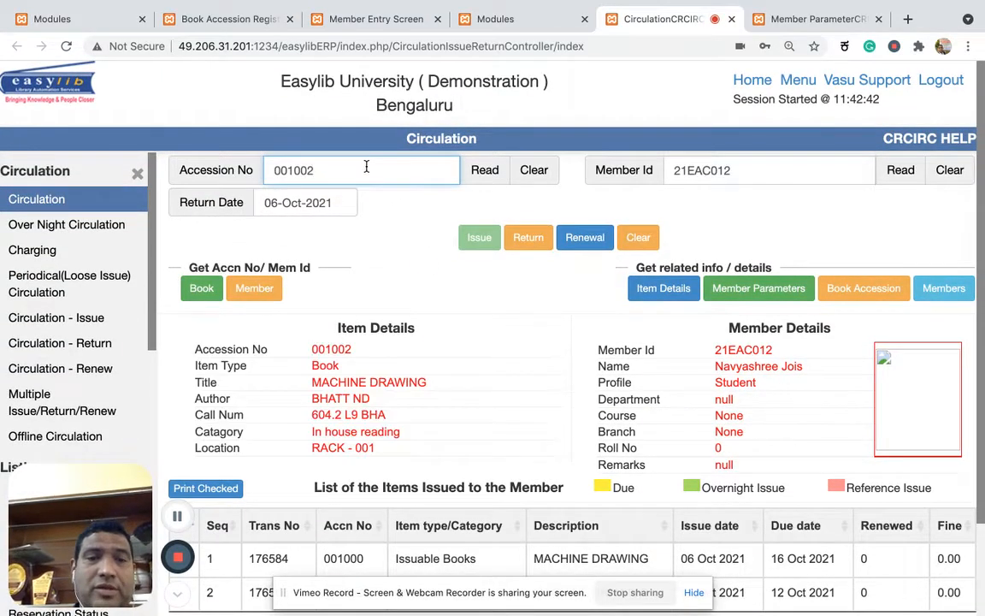
pyautogui.scroll(-3, 472, 336)
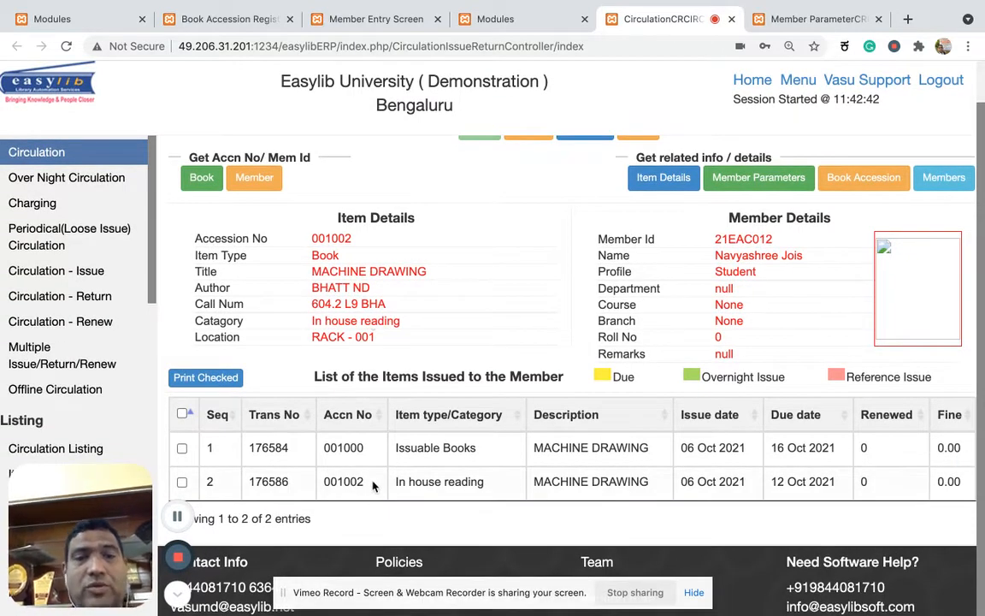
pyautogui.scroll(3, 367, 456)
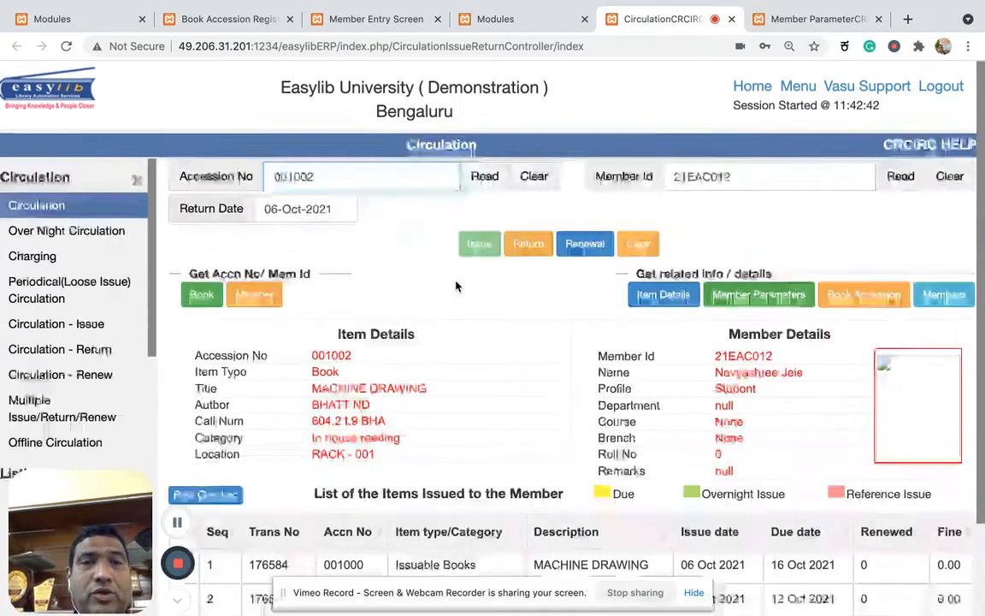
# Change the accession number to 001001, read its details and try to issue it to the member.
pyautogui.click(364, 179)
pyautogui.press('BackSpace')
pyautogui.write('1')
pyautogui.press('Return')
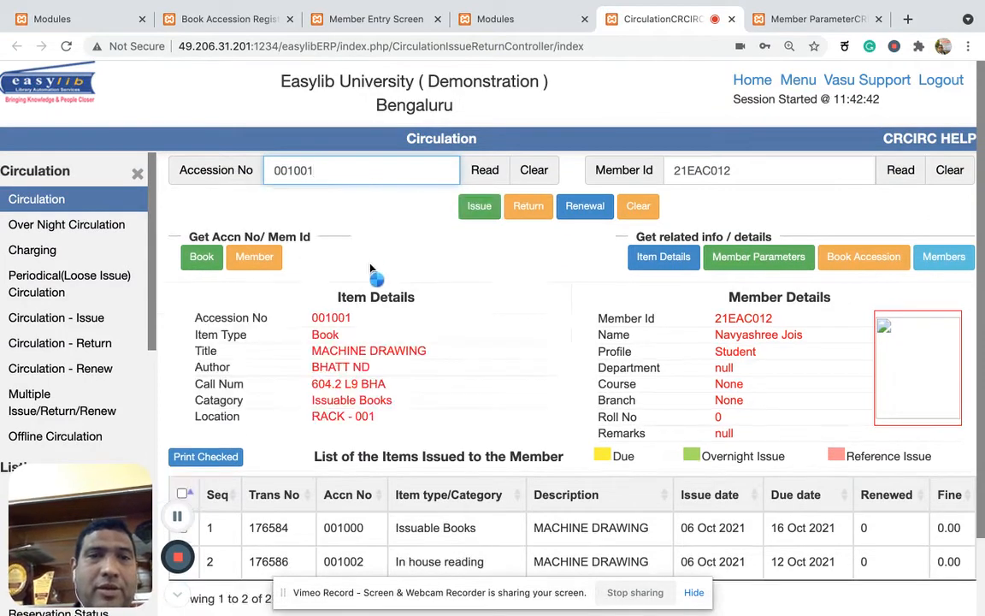
pyautogui.scroll(-2, 512, 407)
pyautogui.scroll(2, 512, 407)
pyautogui.click(480, 207)
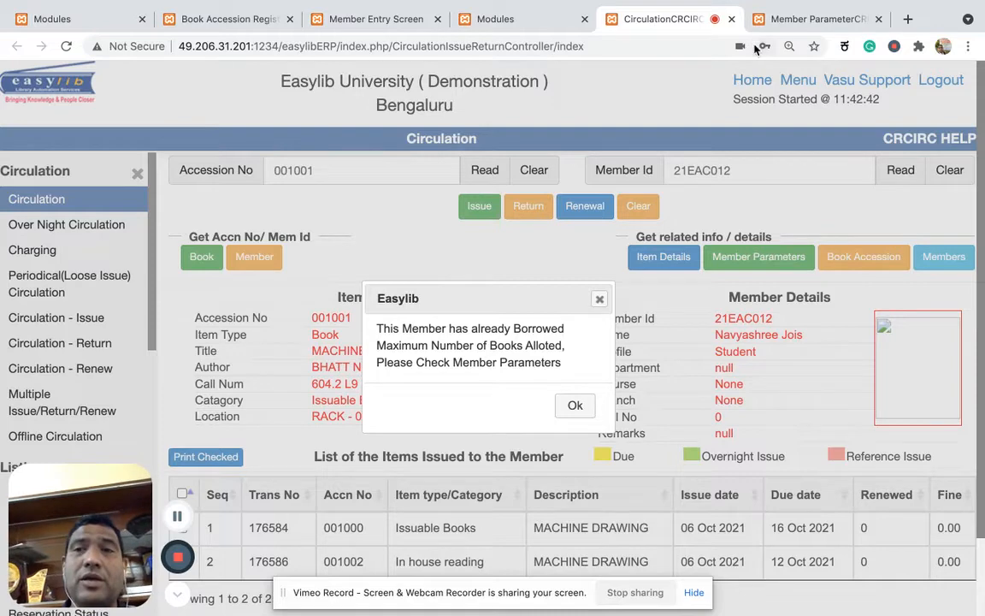
# Set the Student profile's maximum book Item Borrow to 10 in the Member Parameter setup, apply the modification and acknowledge the message.
pyautogui.click(804, 18)
pyautogui.scroll(-4, 310, 367)
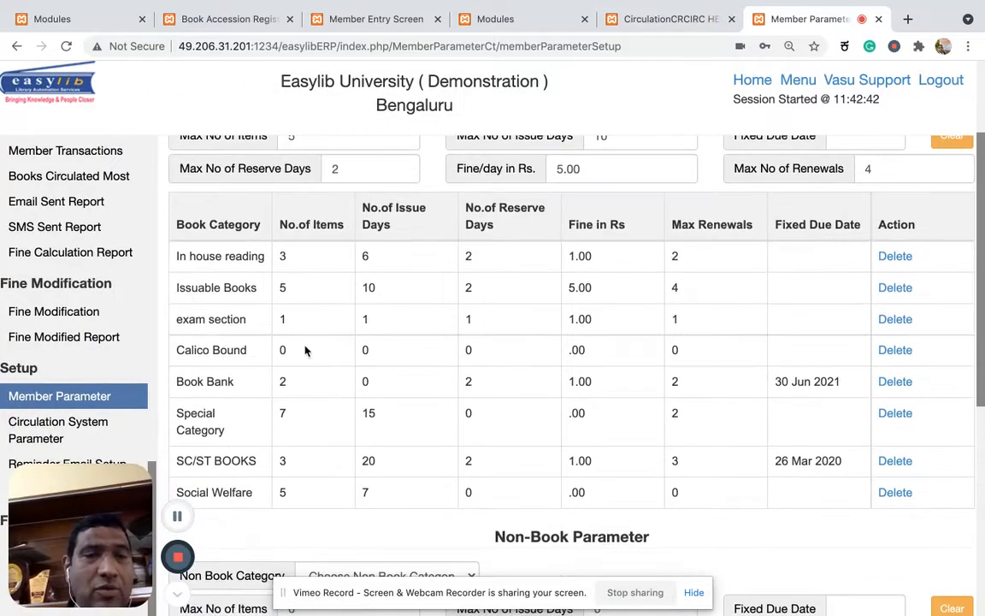
pyautogui.scroll(3, 292, 292)
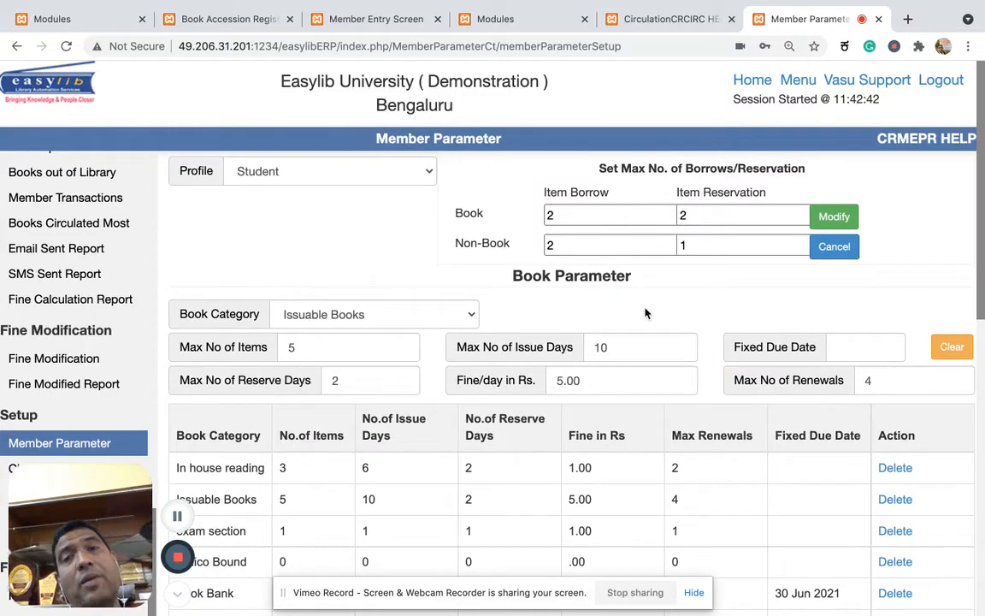
pyautogui.click(572, 215)
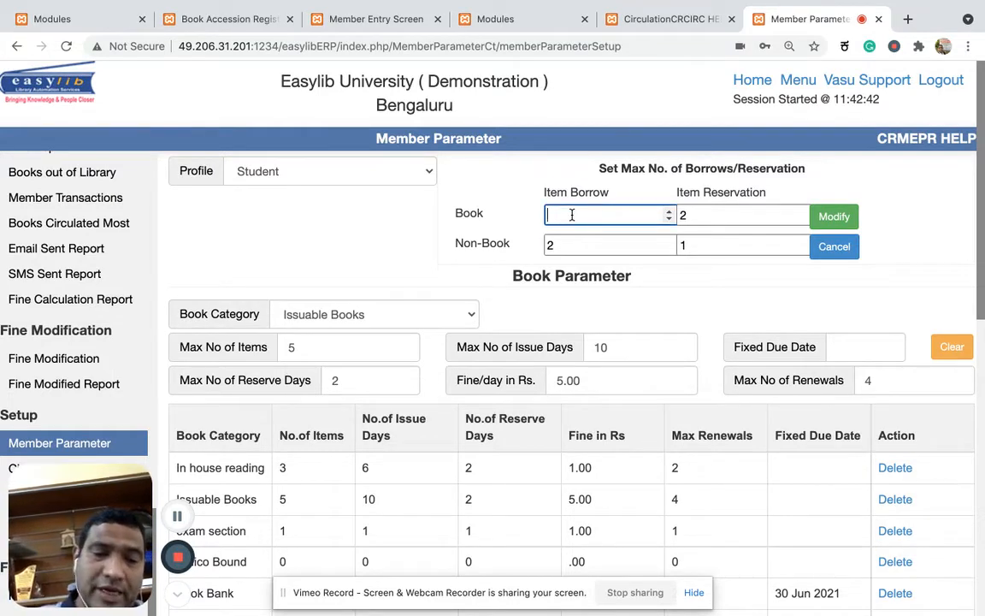
pyautogui.write('10')
pyautogui.click(830, 216)
pyautogui.click(573, 407)
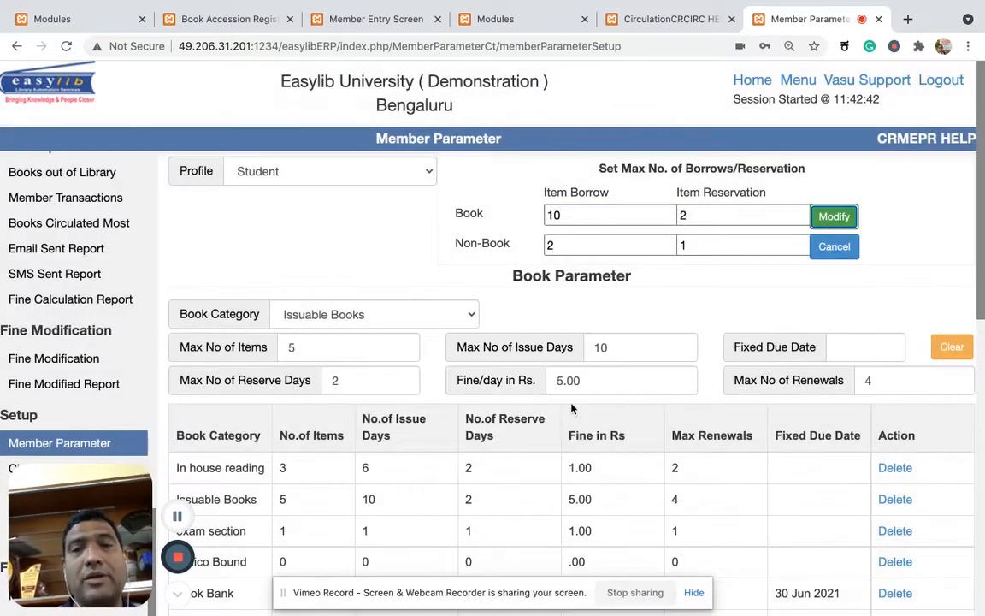
# Dismiss the pending message in Circulation, issue accession 001001 to the member and check the issued items list.
pyautogui.click(603, 20)
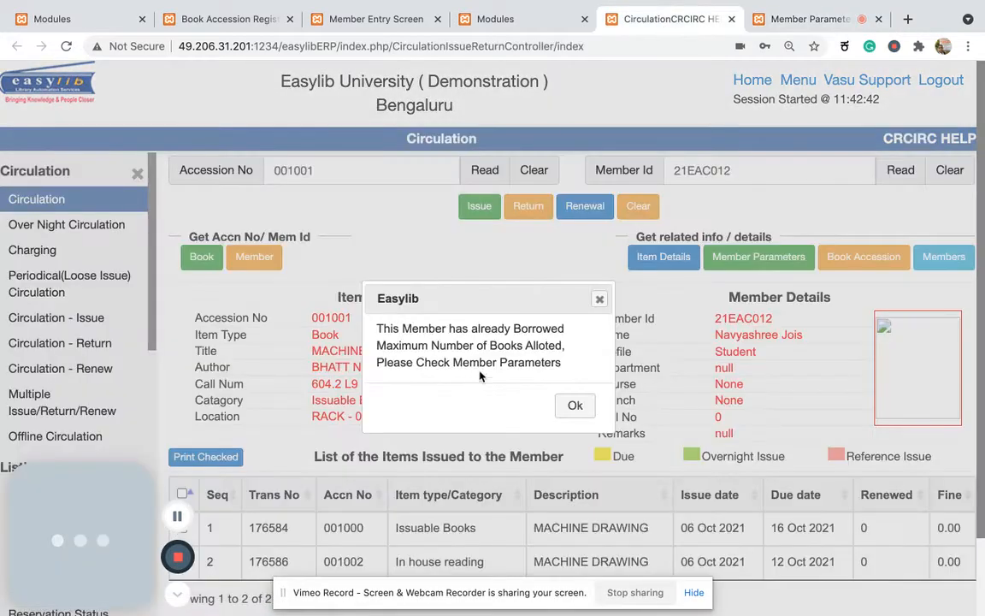
pyautogui.click(573, 405)
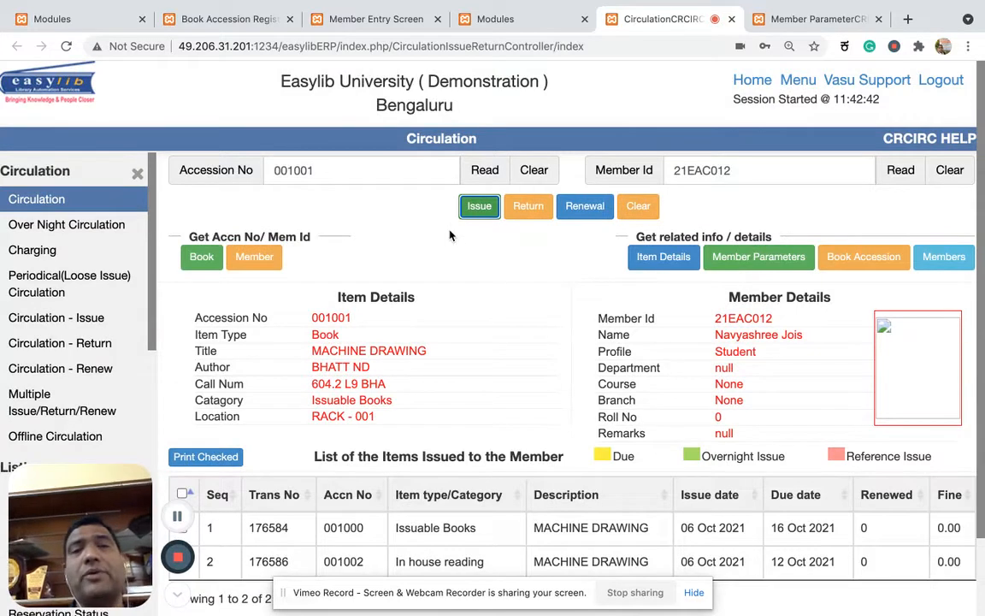
pyautogui.click(480, 207)
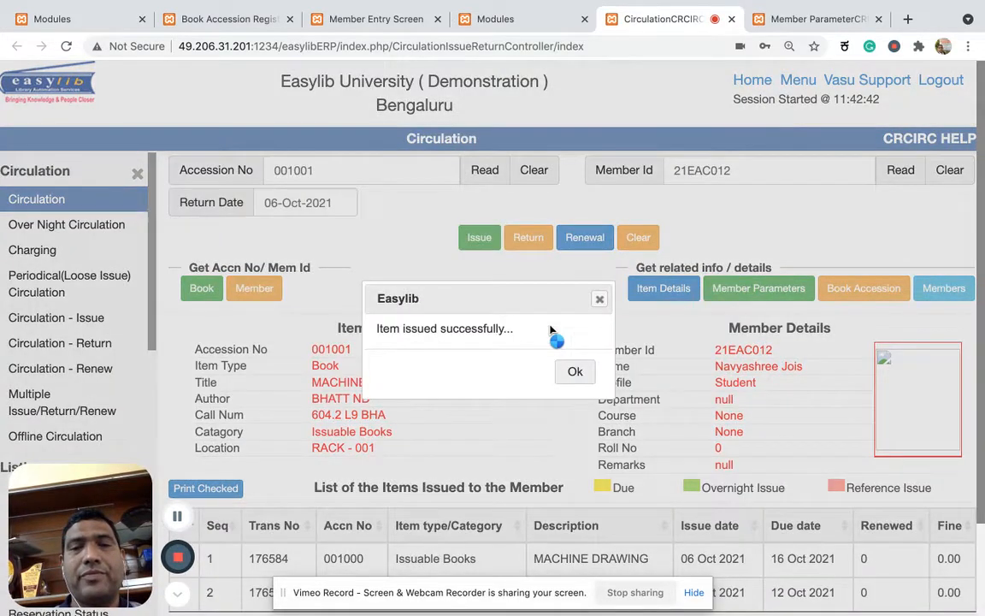
pyautogui.click(576, 373)
pyautogui.scroll(-3, 588, 382)
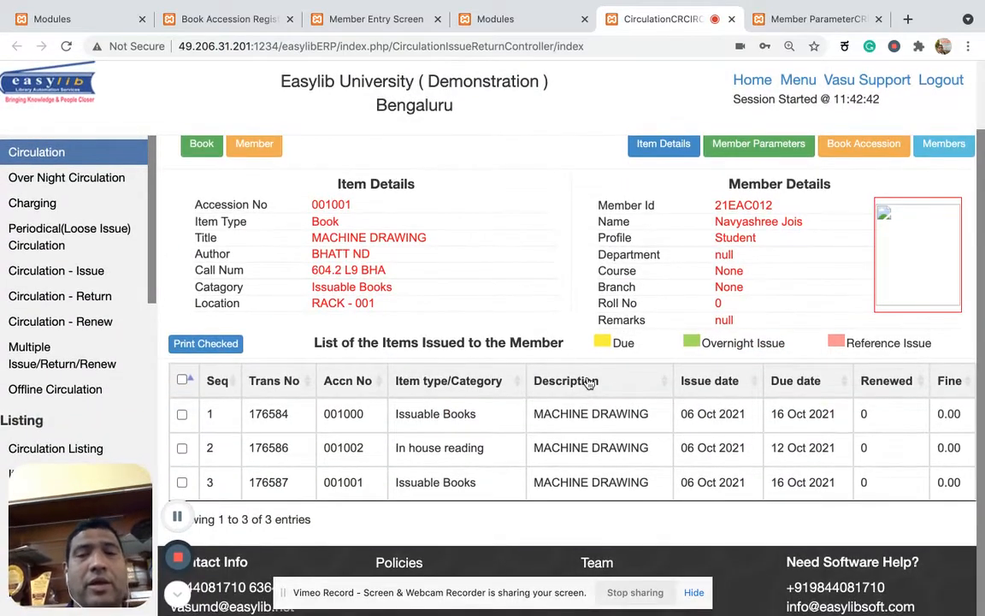
# Examine the member profiles available in the Member Parameter setup, keeping Student selected.
pyautogui.click(799, 19)
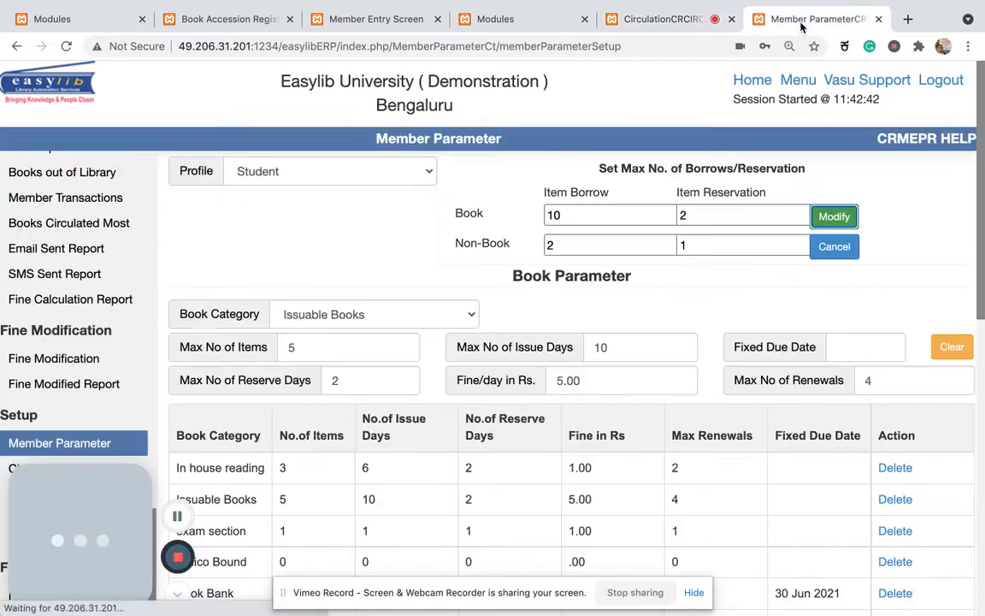
pyautogui.click(433, 180)
pyautogui.scroll(10, 395, 111)
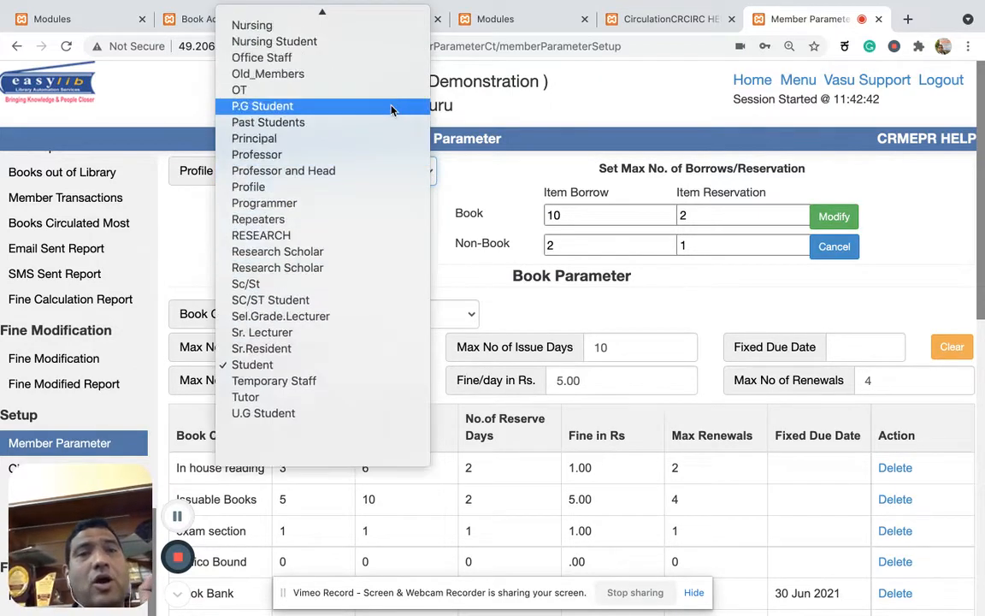
pyautogui.scroll(2, 392, 111)
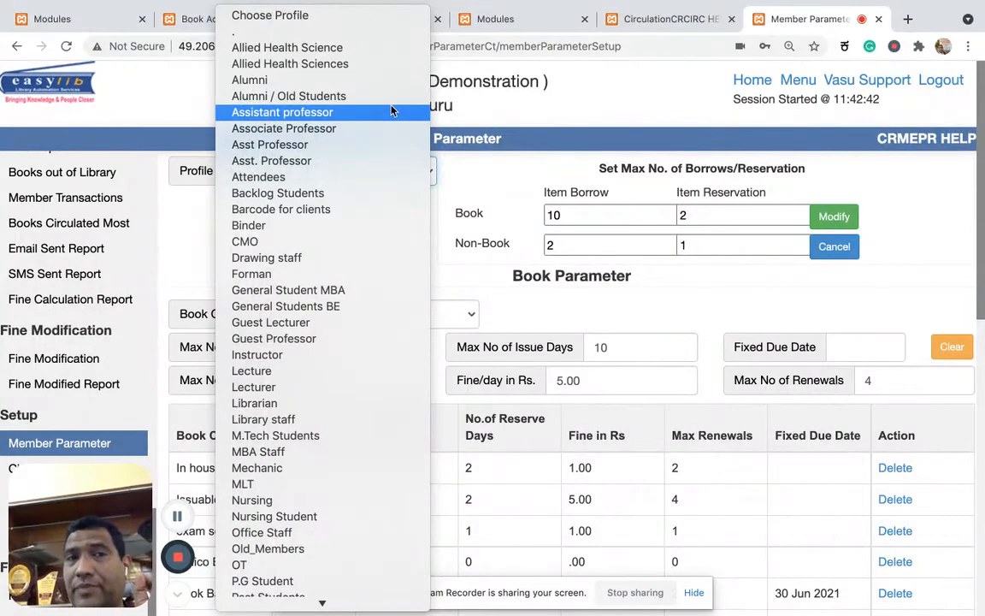
pyautogui.scroll(-8, 342, 288)
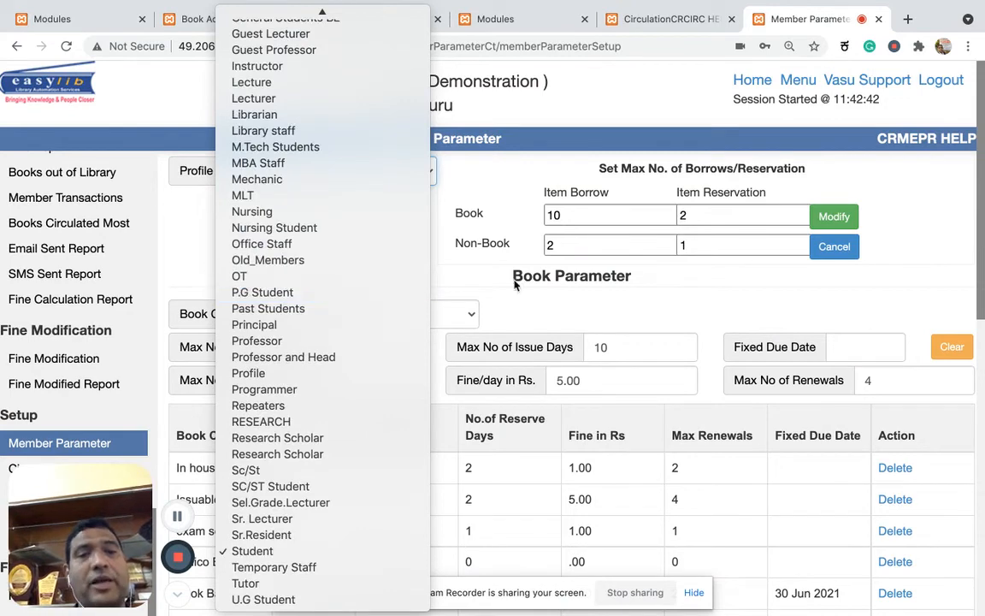
pyautogui.click(504, 308)
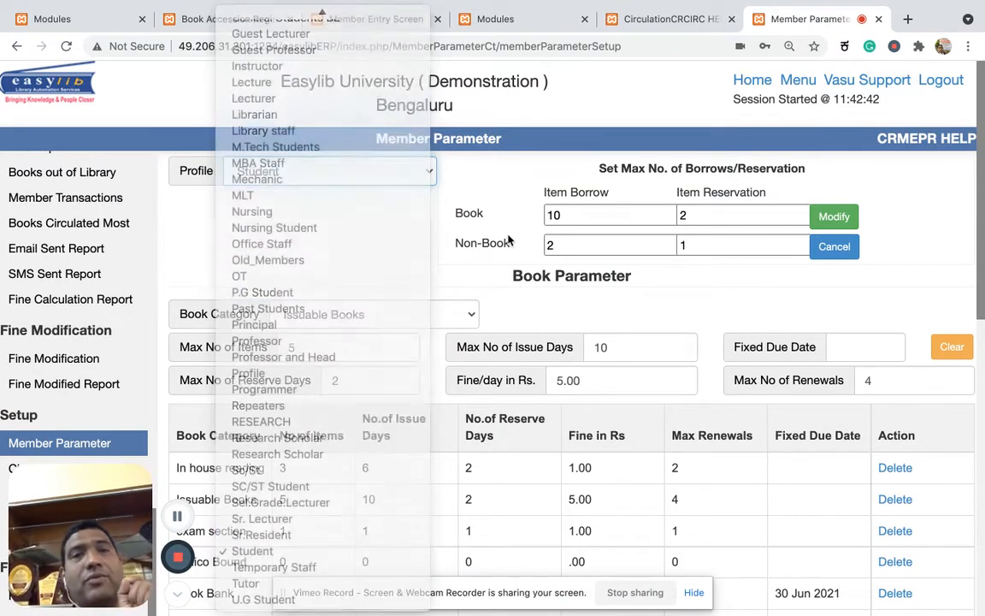
# Set the member's Profile to Asst. Professor in the Member Entry Screen.
pyautogui.click(377, 19)
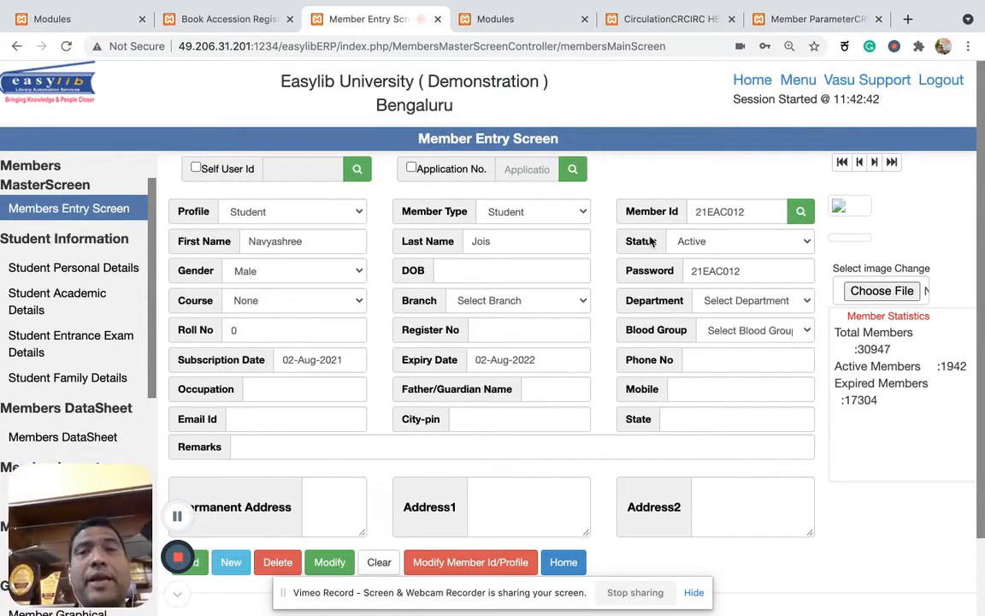
pyautogui.doubleClick(735, 211)
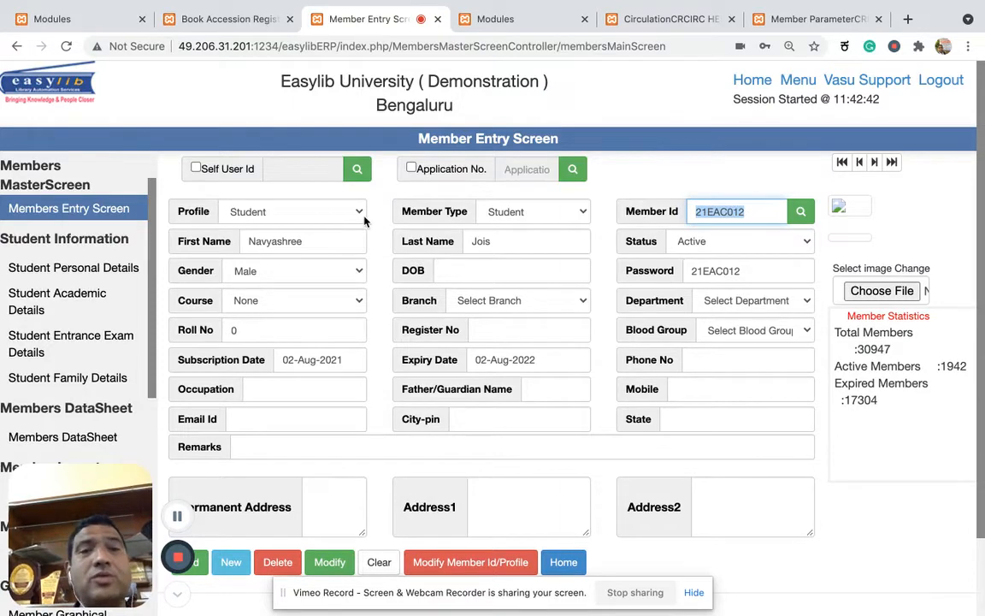
pyautogui.click(329, 203)
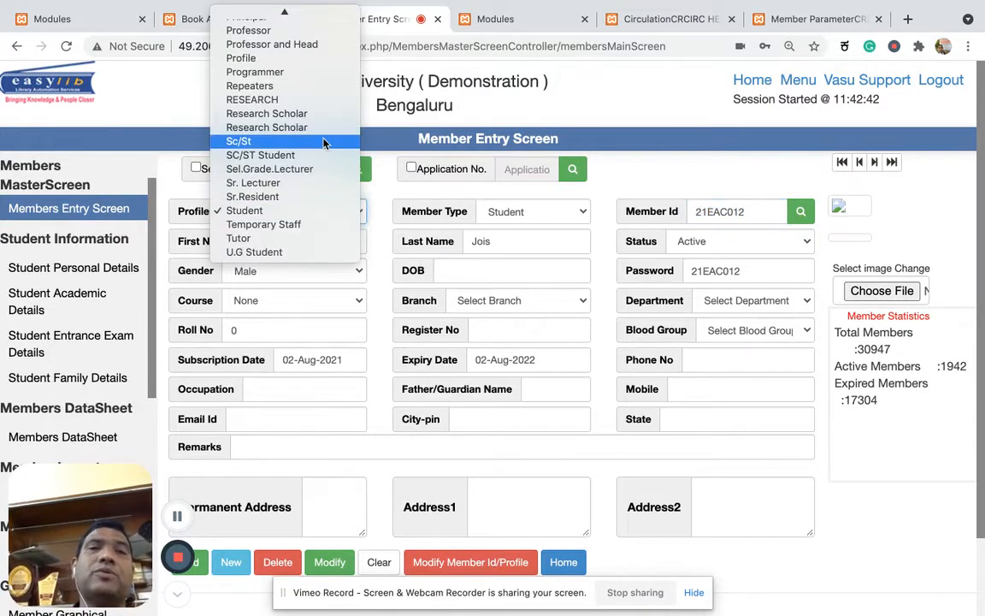
pyautogui.scroll(3, 325, 144)
pyautogui.scroll(5, 323, 143)
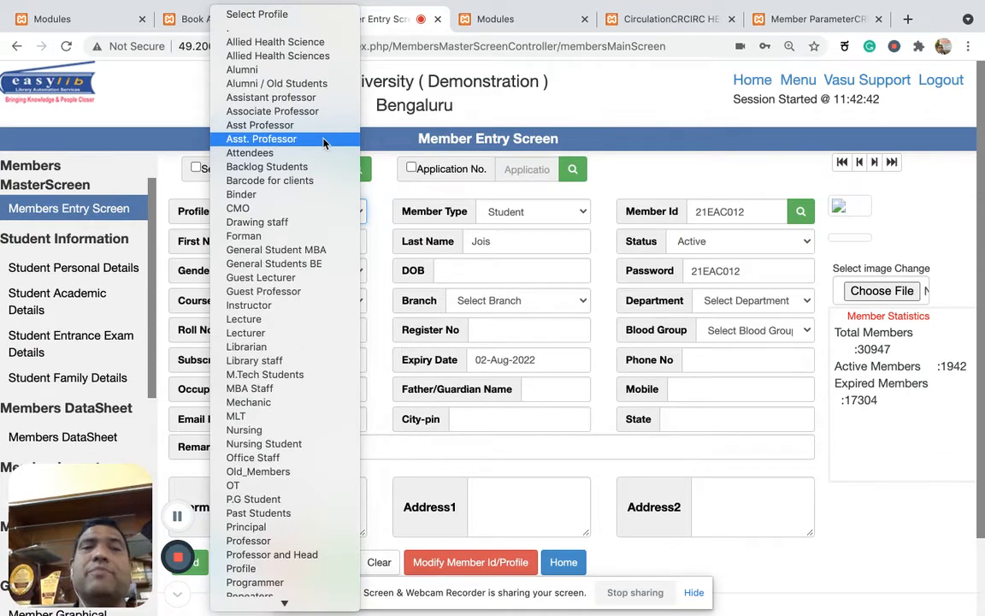
pyautogui.click(323, 142)
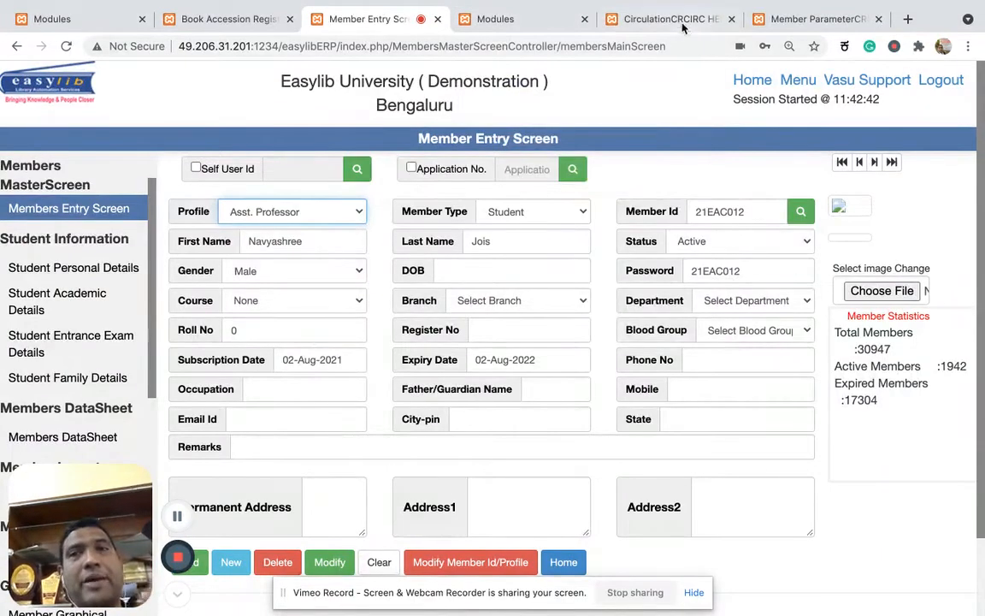
# Check the member's profile in Circulation and review the matching profile list in the Member Parameter setup.
pyautogui.click(680, 23)
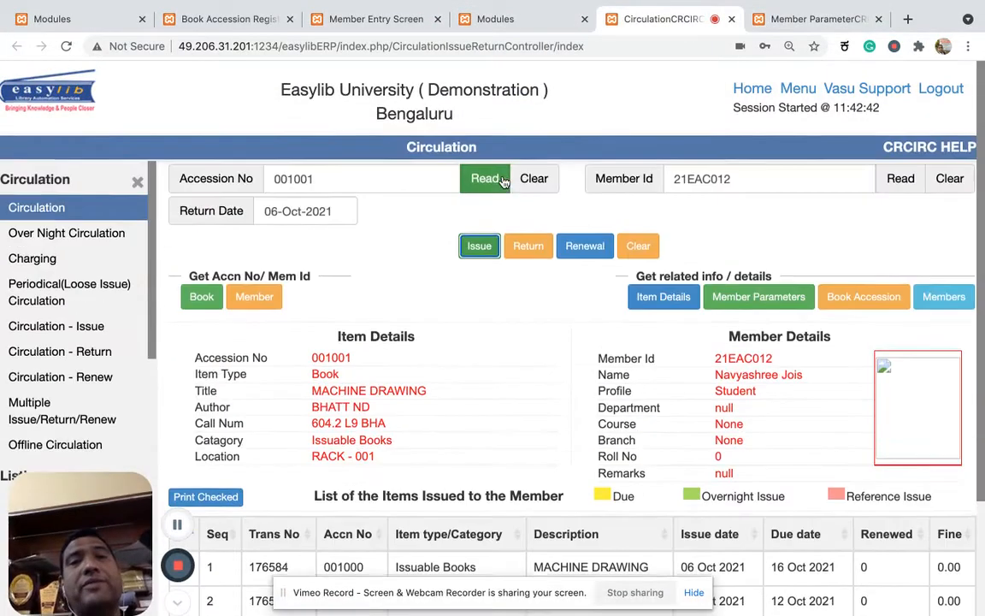
pyautogui.click(808, 19)
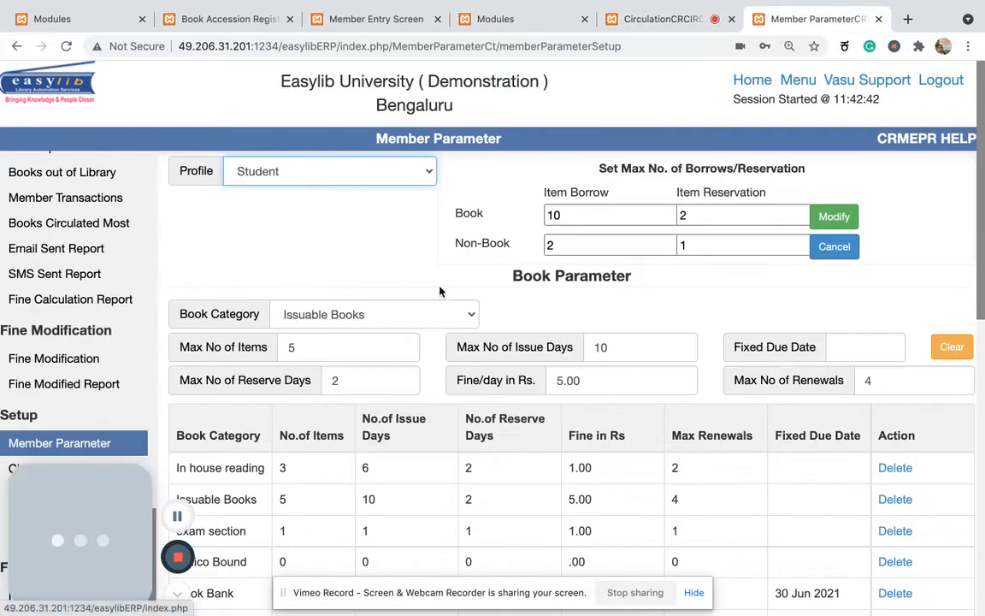
pyautogui.click(432, 172)
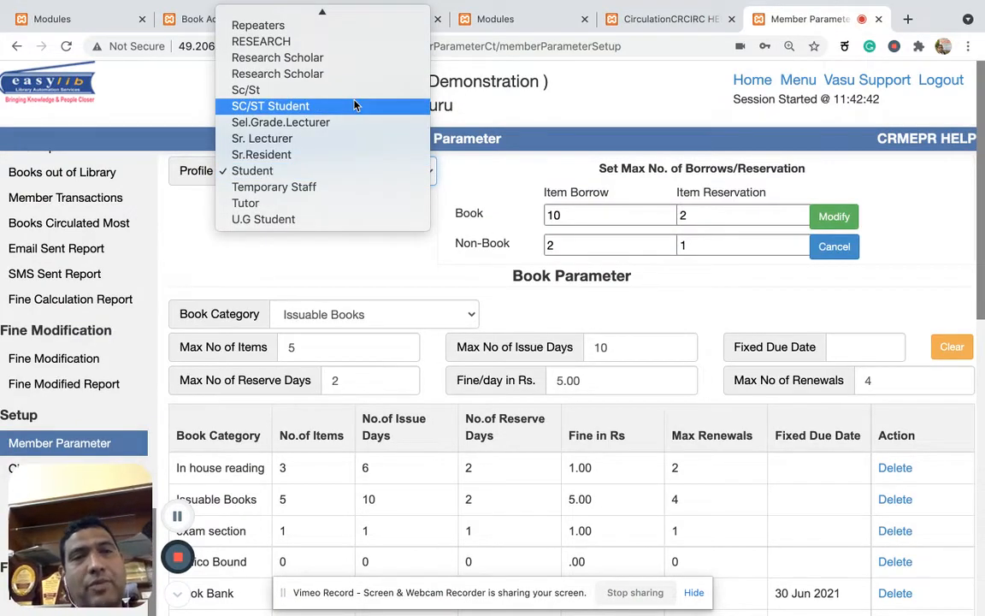
pyautogui.scroll(5, 356, 105)
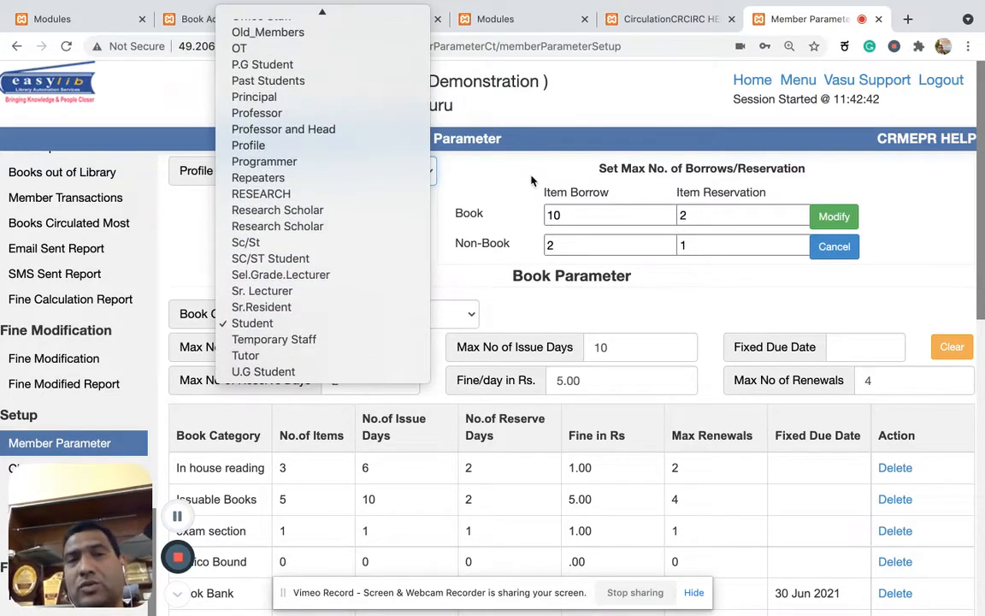
pyautogui.click(528, 182)
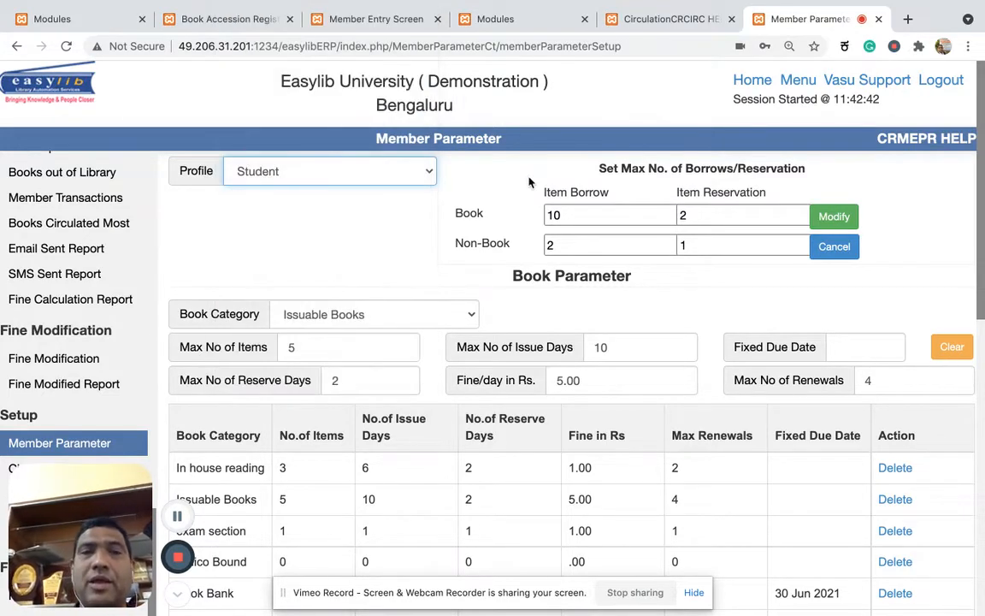
# Open the Book Accession Register and examine the copy details of accession 001000, including its category.
pyautogui.click(529, 24)
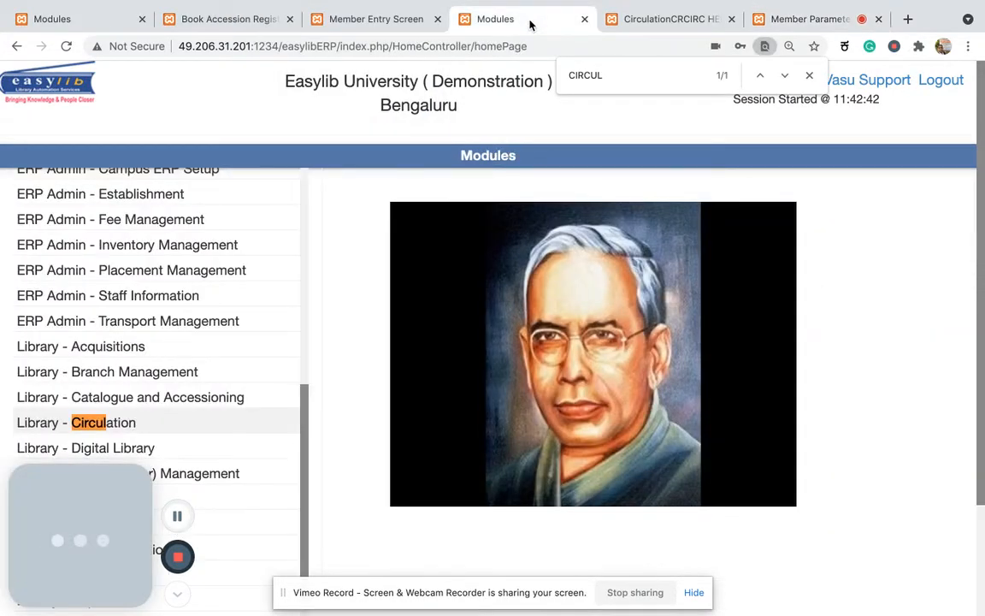
pyautogui.click(674, 28)
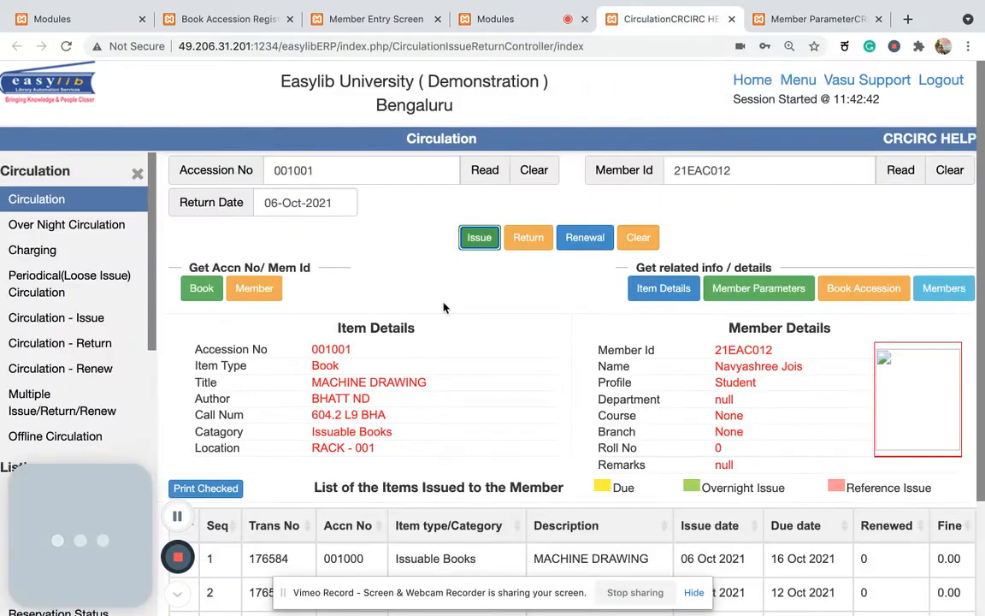
pyautogui.click(226, 19)
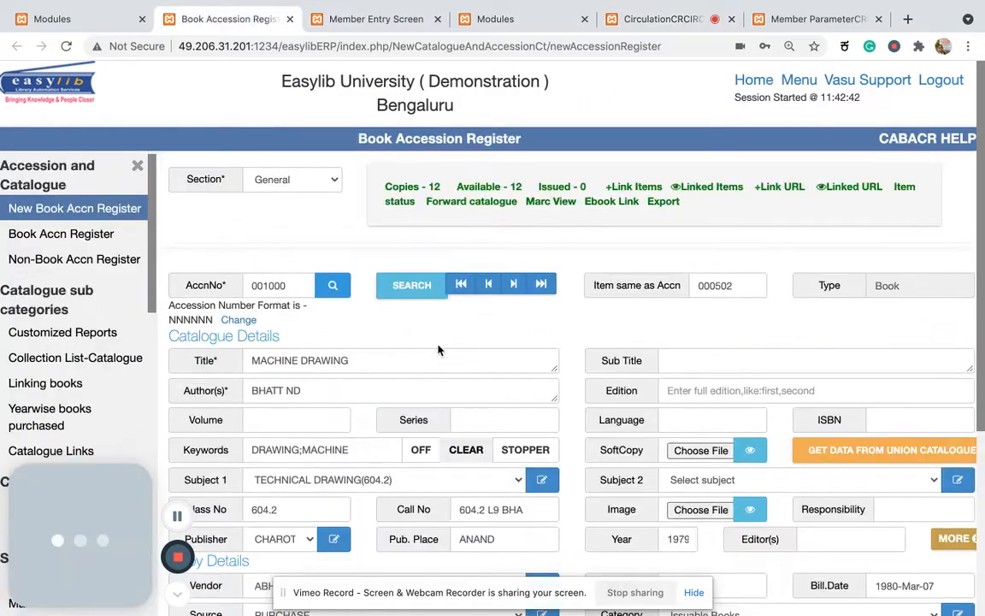
pyautogui.scroll(-4, 439, 351)
pyautogui.scroll(-2, 439, 351)
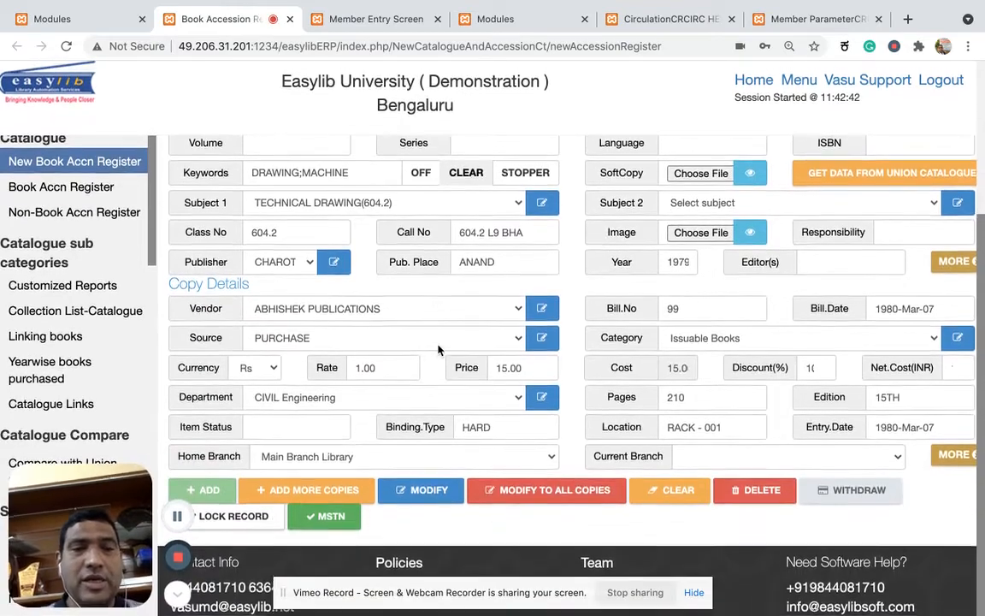
# Reload accession 001000 in the Book Accession Register and check the category in its copy details.
pyautogui.scroll(5, 438, 350)
pyautogui.doubleClick(275, 287)
pyautogui.click(323, 288)
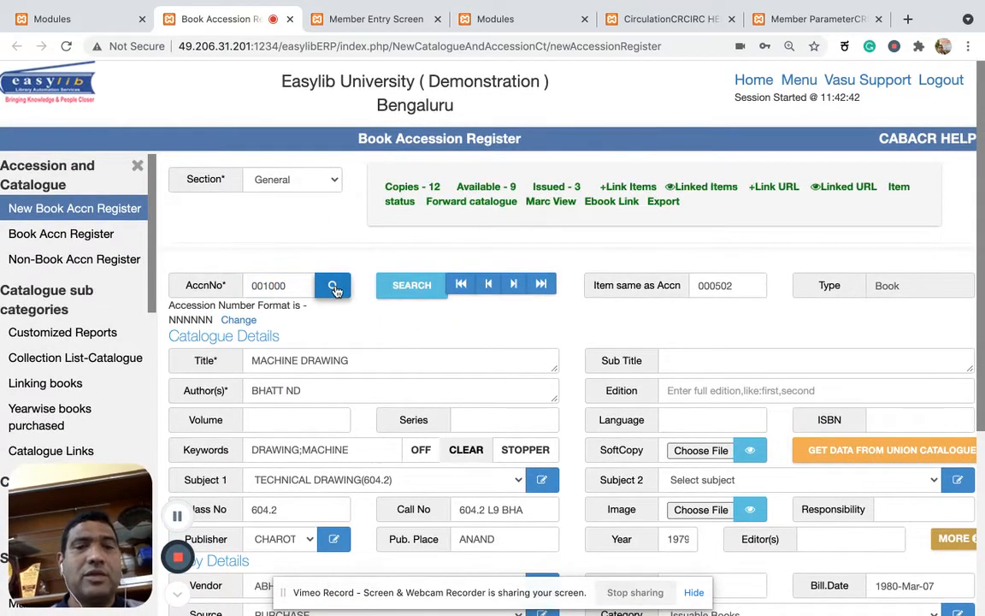
pyautogui.scroll(-3, 530, 377)
pyautogui.scroll(-1, 531, 376)
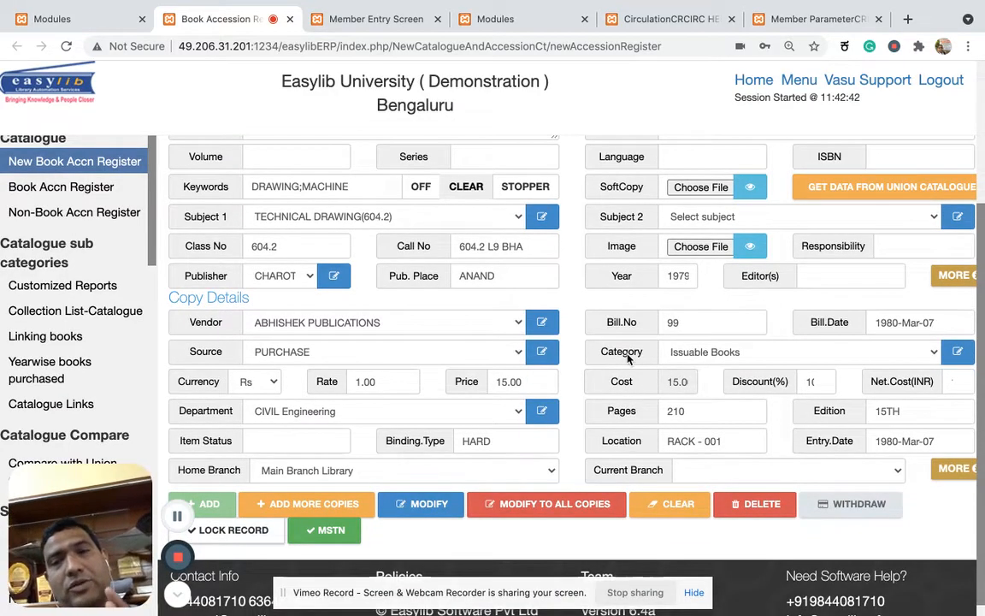
pyautogui.scroll(3, 556, 333)
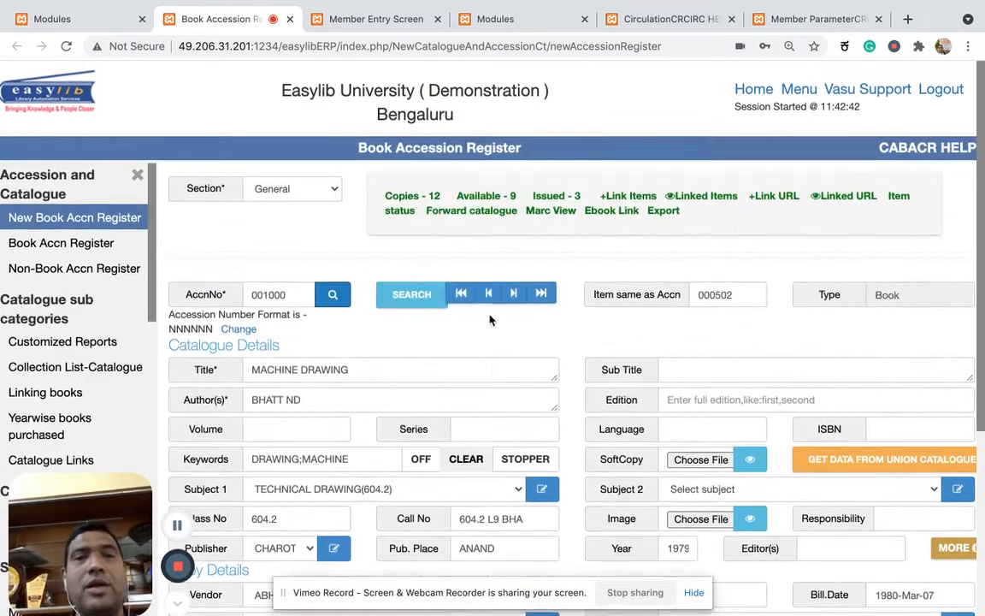
# Advance two records past accession 001000, checking each copy's category in the copy details.
pyautogui.click(513, 287)
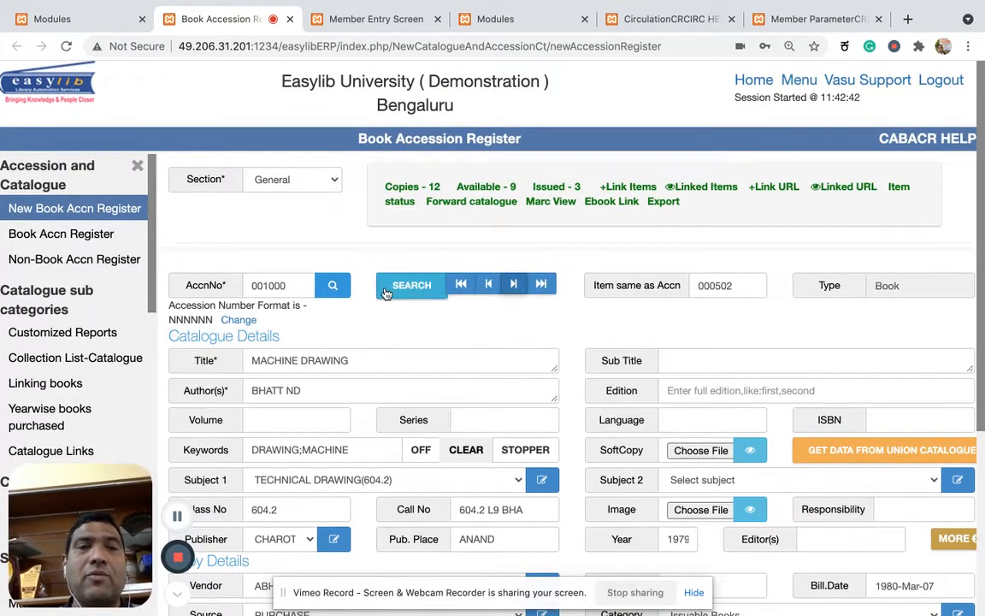
pyautogui.scroll(-4, 622, 374)
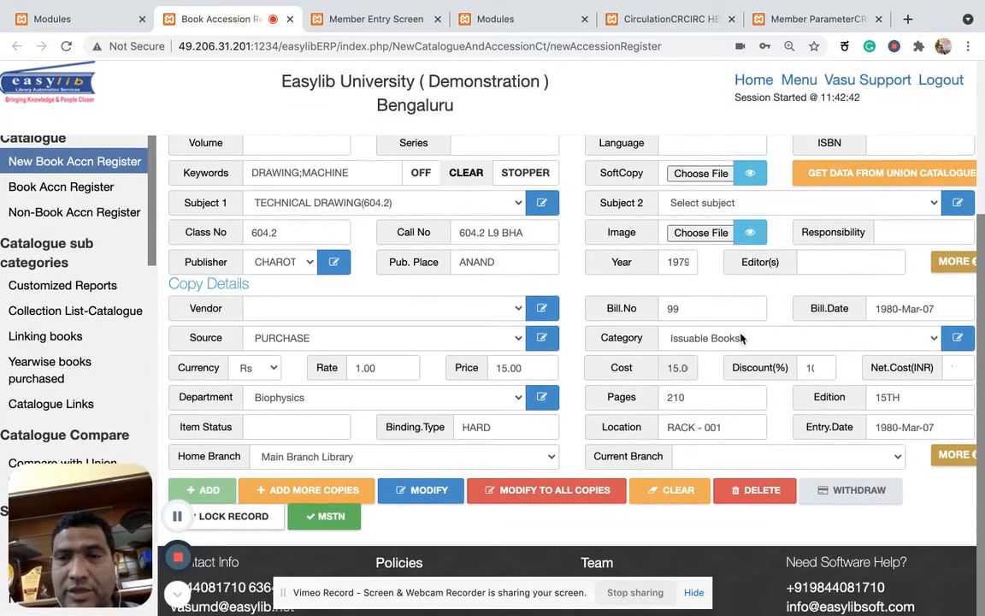
pyautogui.scroll(4, 622, 374)
pyautogui.click(515, 286)
pyautogui.scroll(-4, 616, 333)
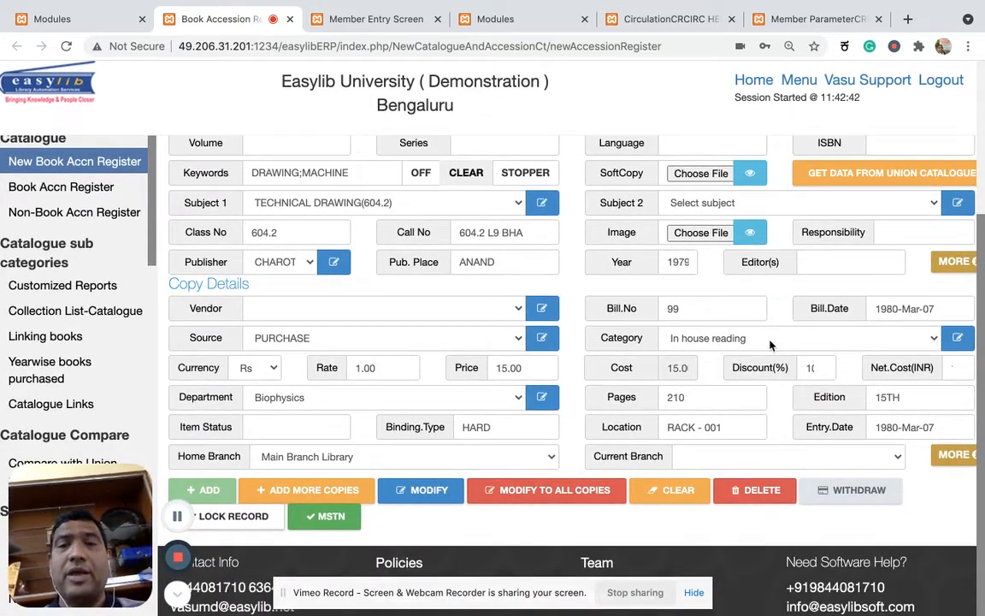
# Set this copy's Category to Issuable Books and save the modified record.
pyautogui.click(770, 342)
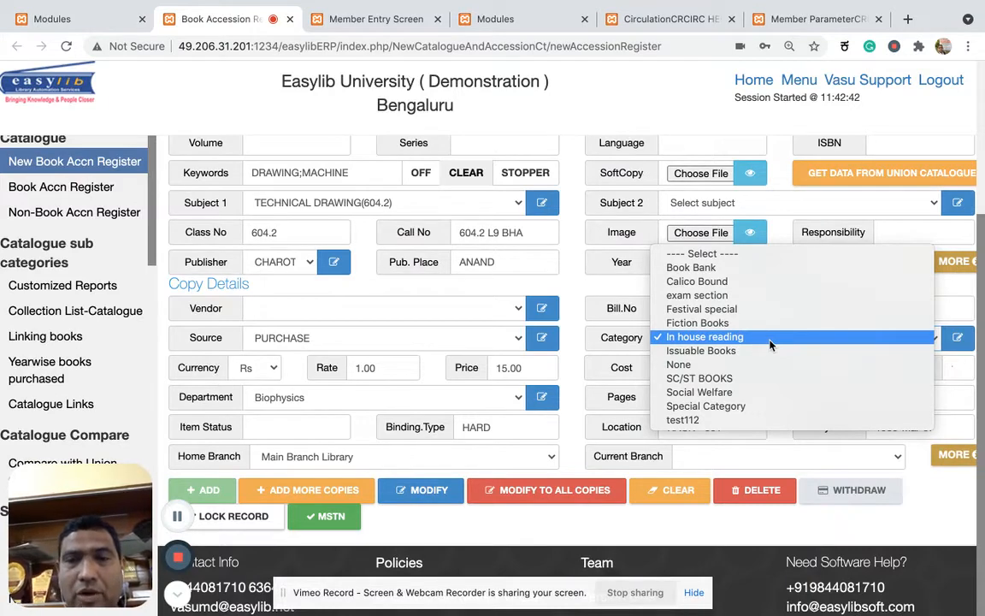
pyautogui.click(769, 350)
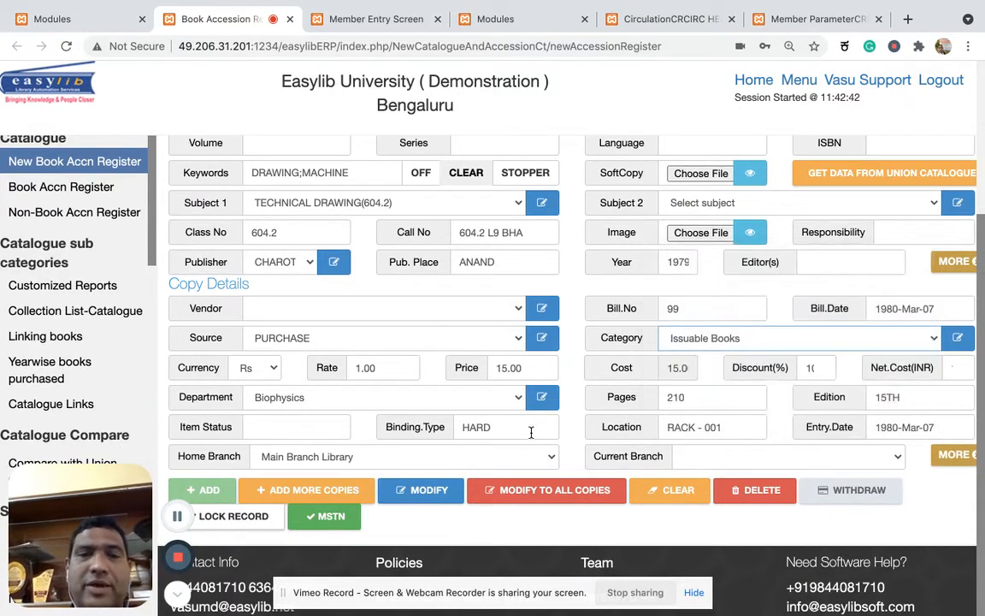
pyautogui.click(440, 491)
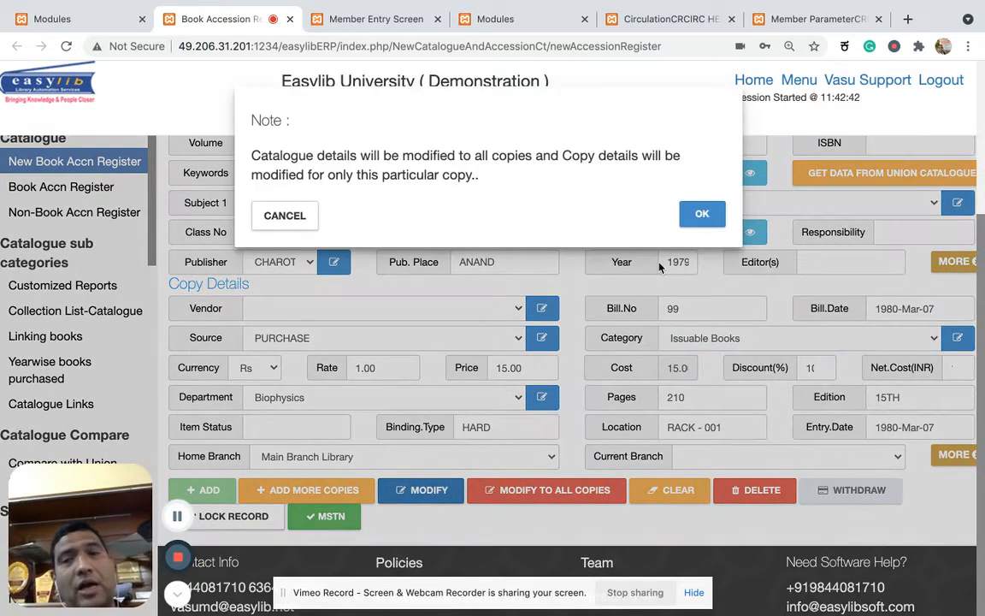
pyautogui.click(700, 214)
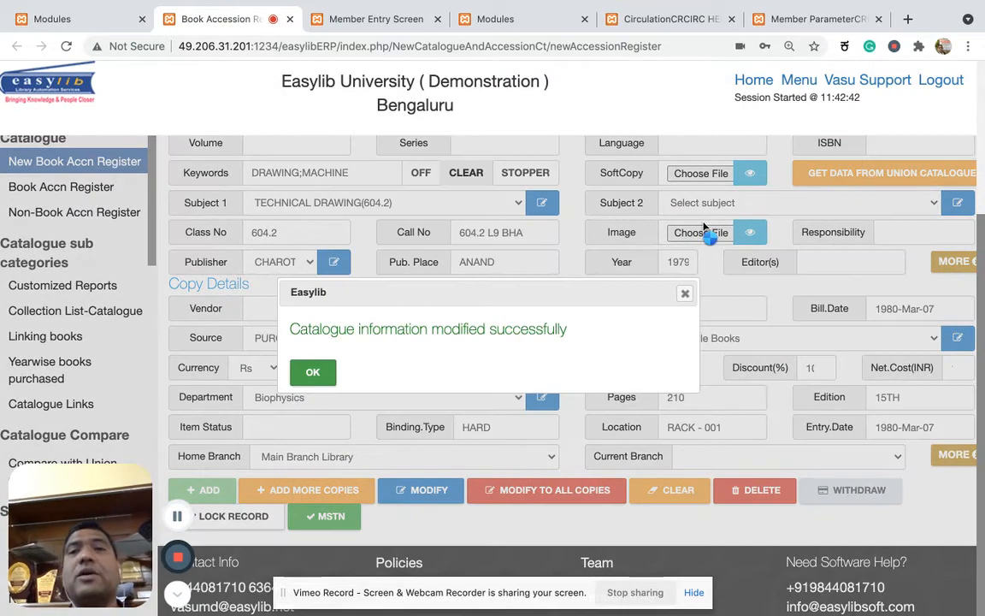
pyautogui.click(313, 372)
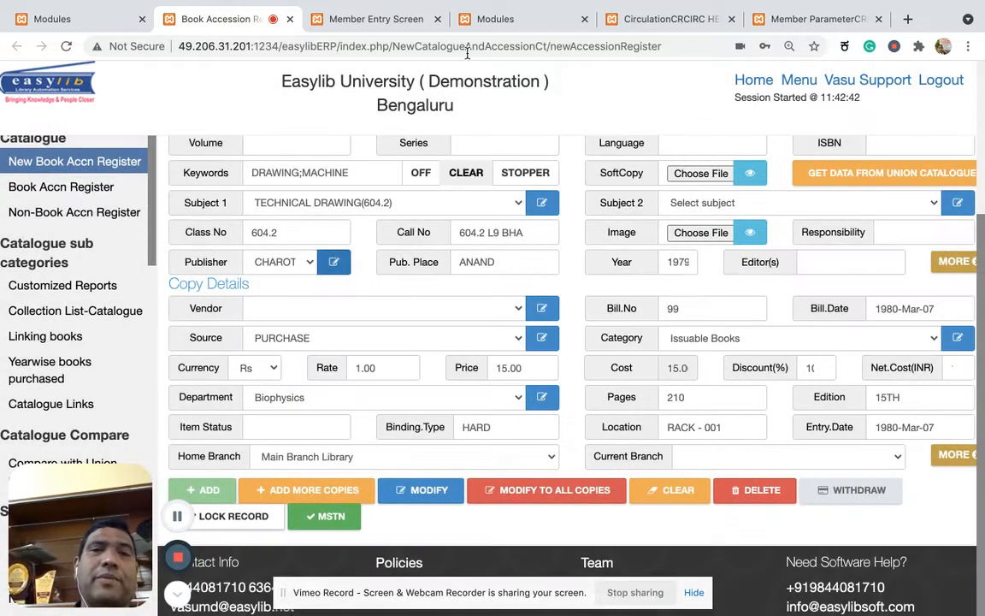
# Return to the Student profile's Member Parameter setup and highlight the Issuable Books limits in the Book Parameter table.
pyautogui.click(689, 21)
pyautogui.click(808, 19)
pyautogui.scroll(-5, 550, 284)
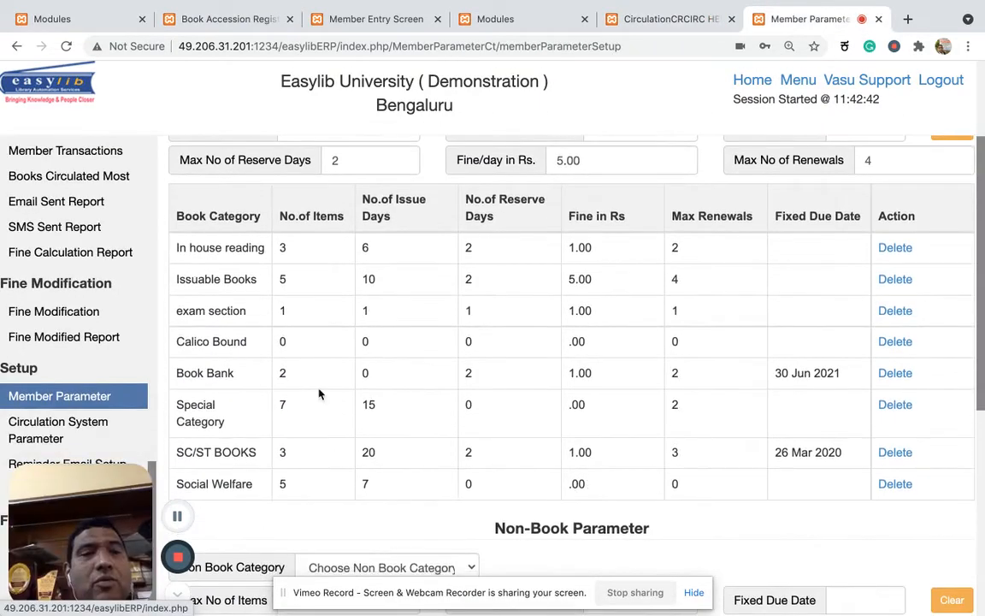
pyautogui.moveTo(188, 284); pyautogui.dragTo(369, 289)
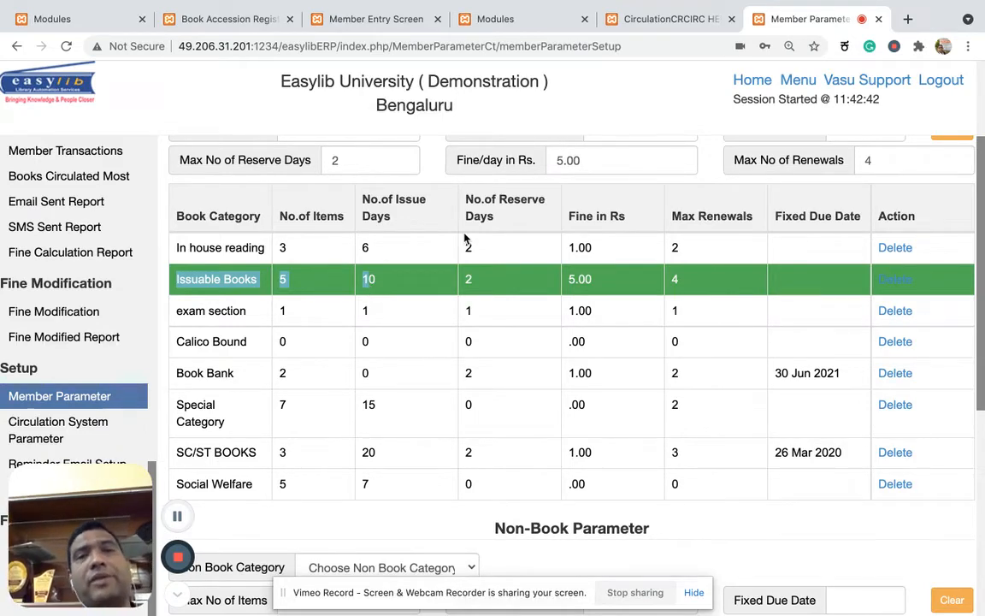
# Examine the Non-Book Parameter table and the available non-book categories, leaving the category unselected.
pyautogui.scroll(-3, 465, 238)
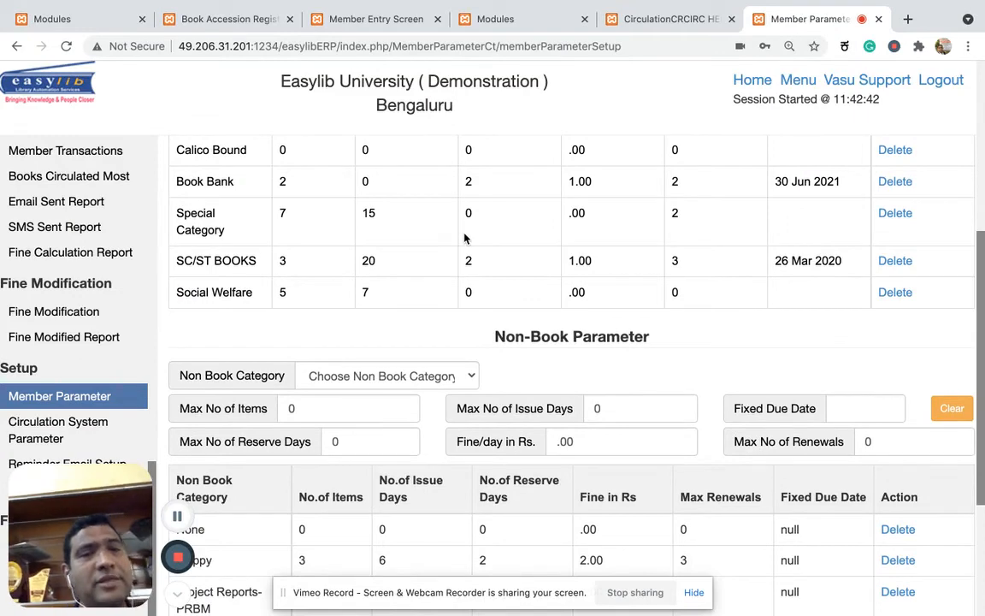
pyautogui.scroll(-2, 451, 334)
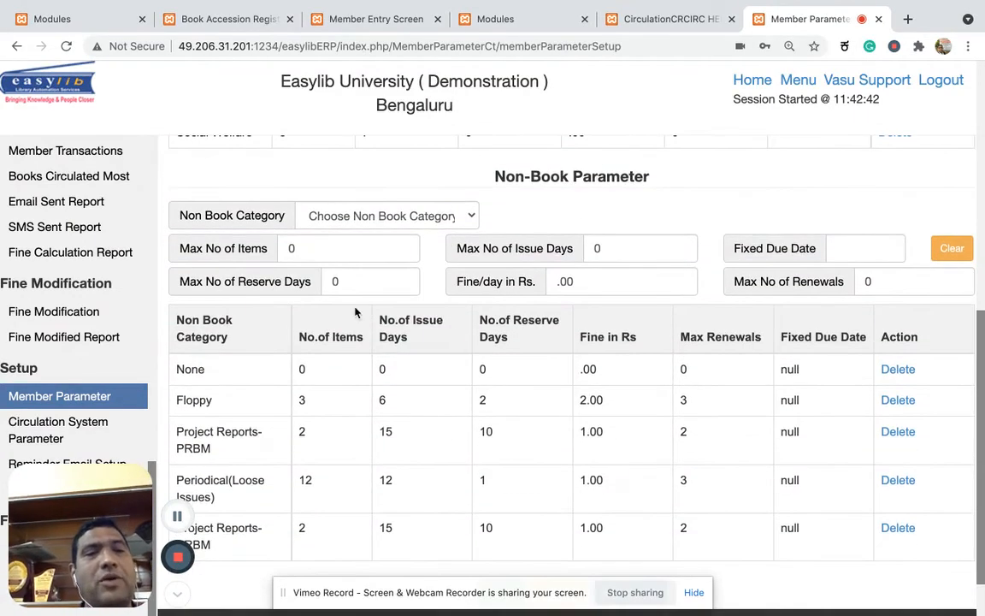
pyautogui.click(426, 218)
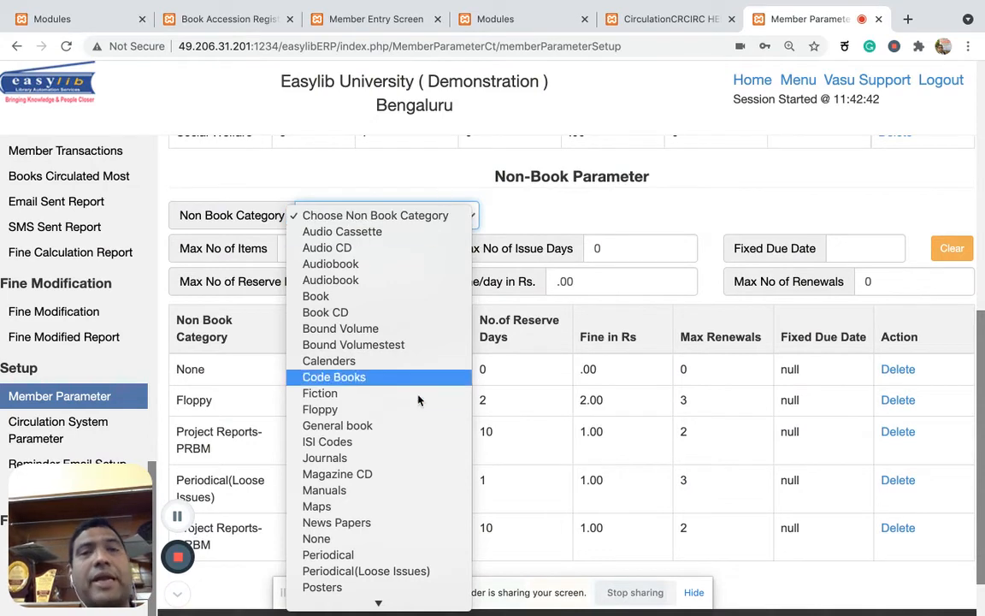
pyautogui.scroll(-5, 376, 359)
pyautogui.scroll(5, 418, 397)
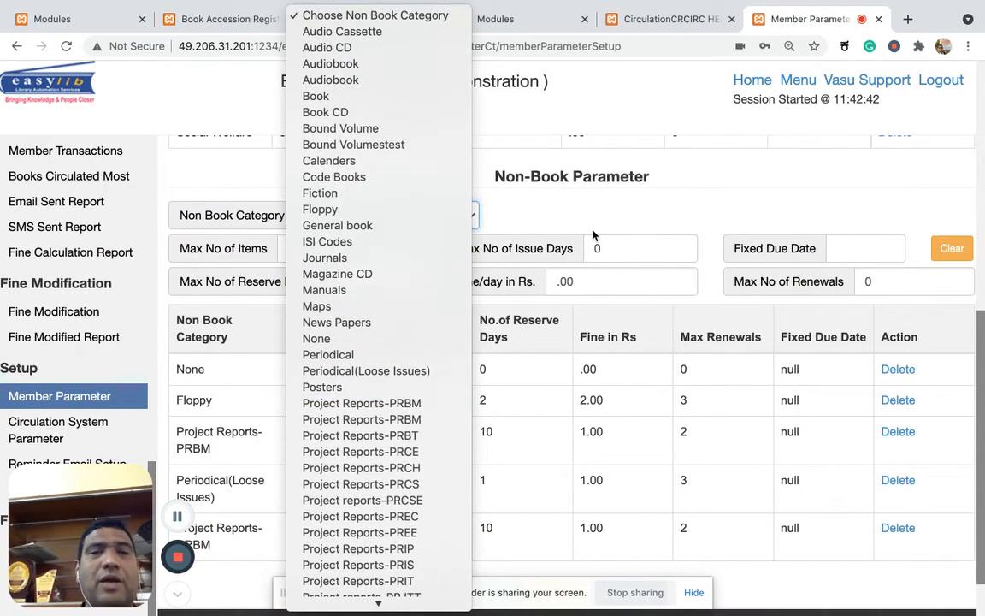
pyautogui.click(532, 220)
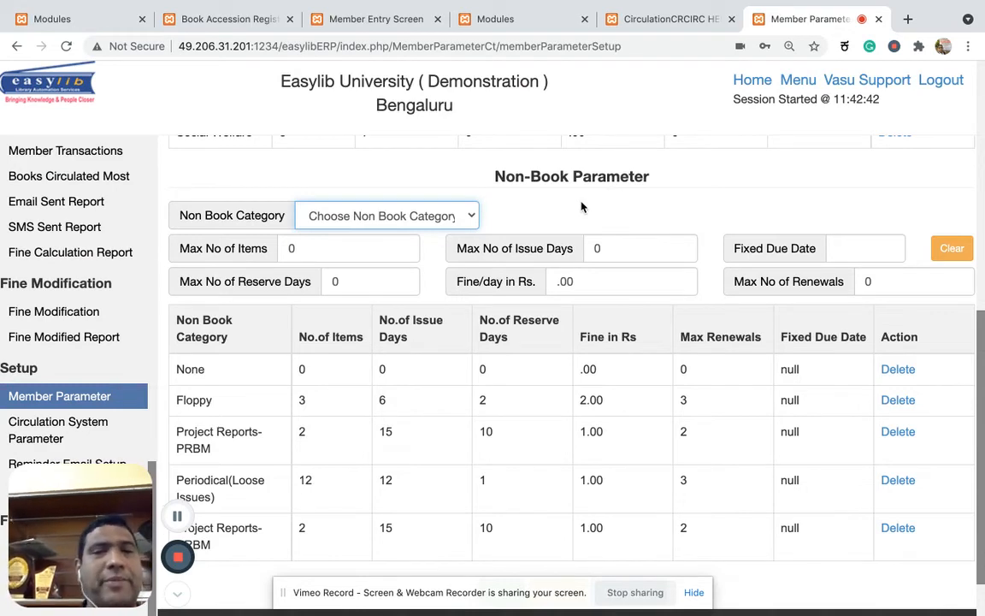
# Review the Student profile's overall borrow and reservation limits alongside its book and non-book category parameters.
pyautogui.scroll(6, 582, 207)
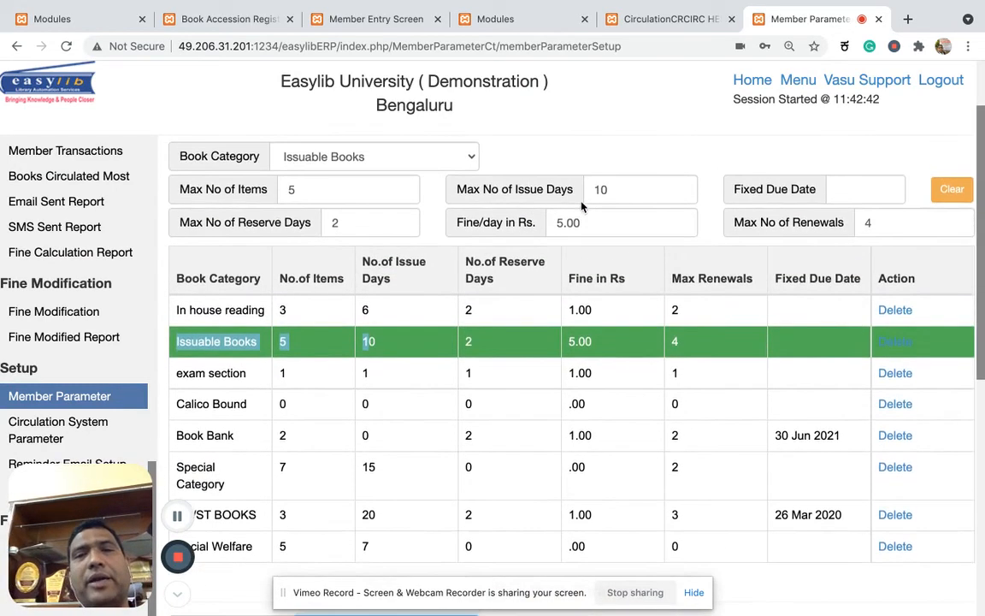
pyautogui.scroll(2, 582, 206)
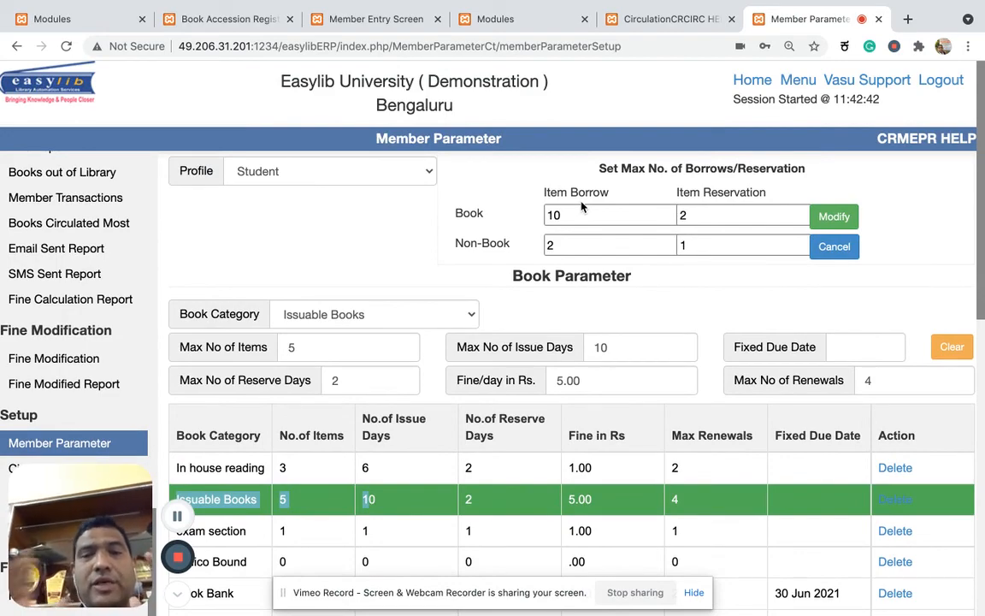
pyautogui.scroll(-8, 582, 206)
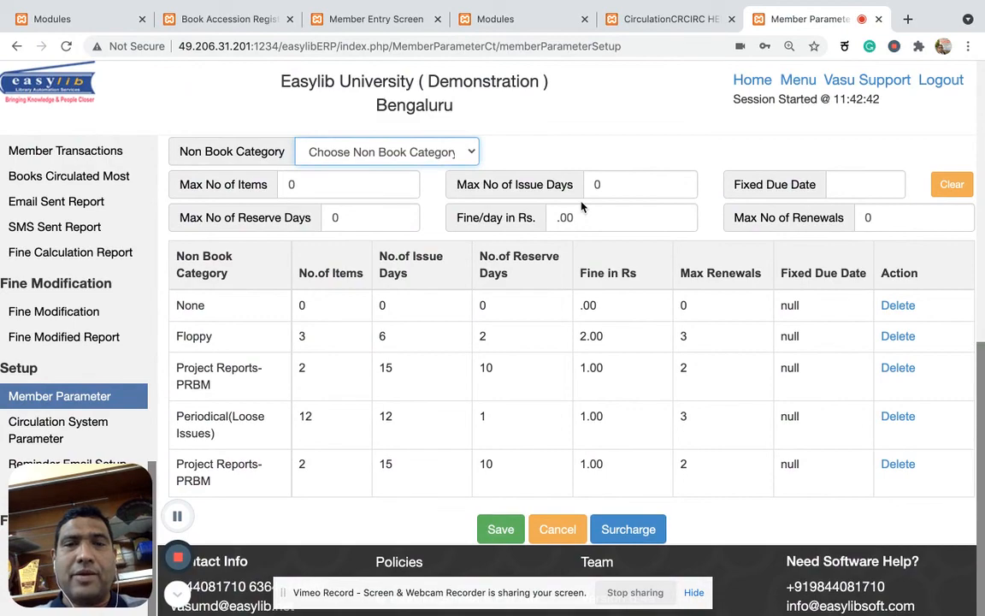
pyautogui.scroll(8, 582, 206)
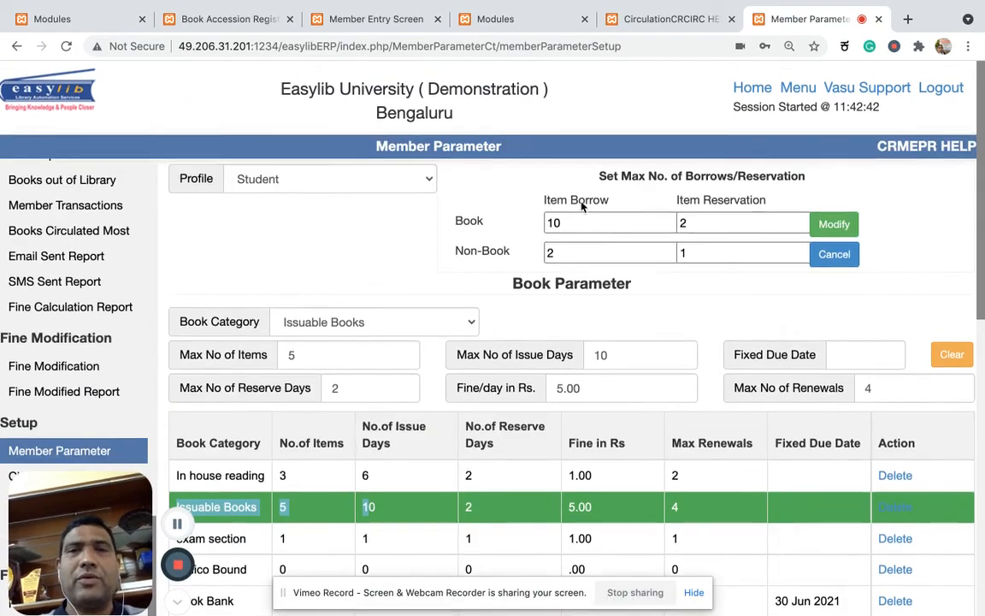